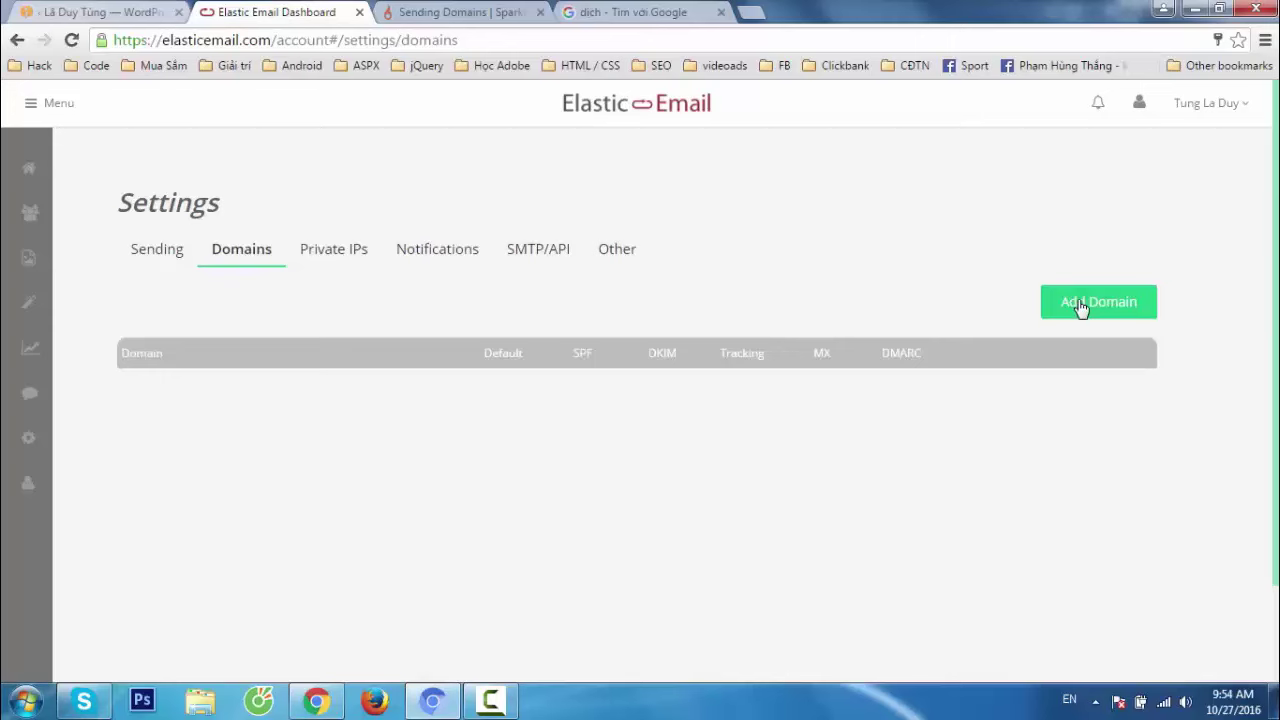
Add duytung.net as a new sending domain in Elastic Email.
left_click(1080, 306)
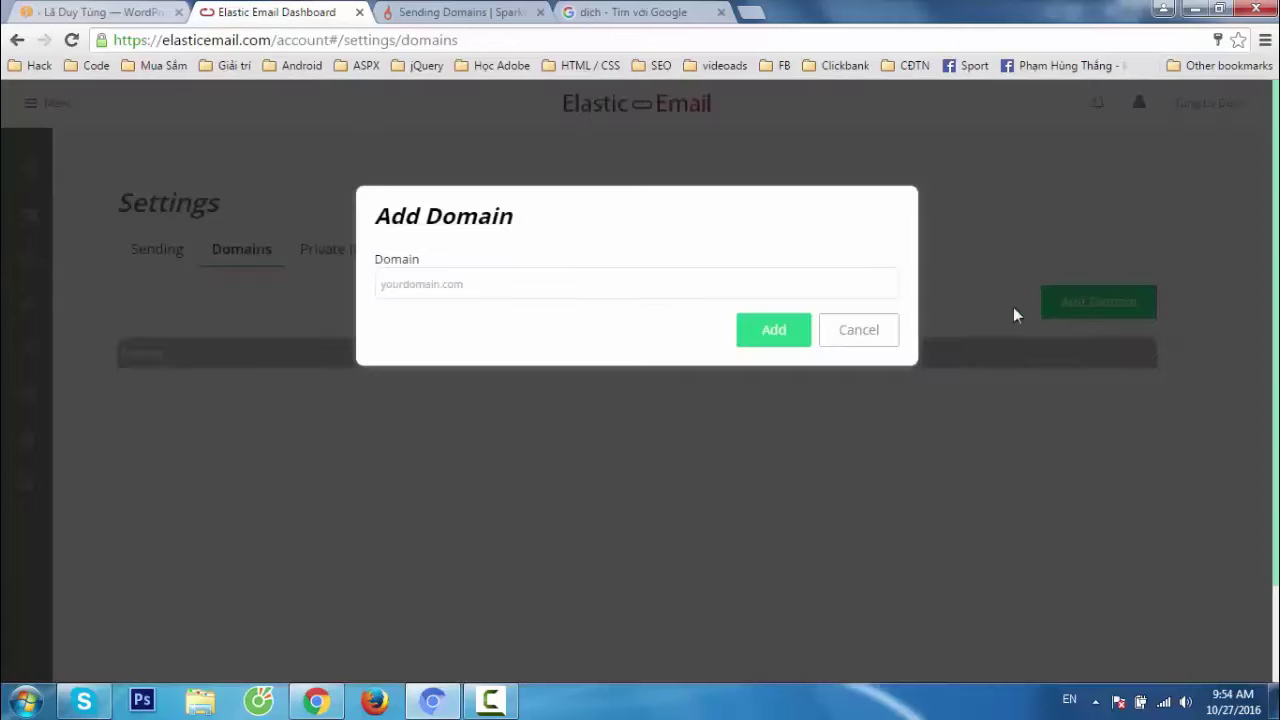
type("duytung.net")
left_click(771, 331)
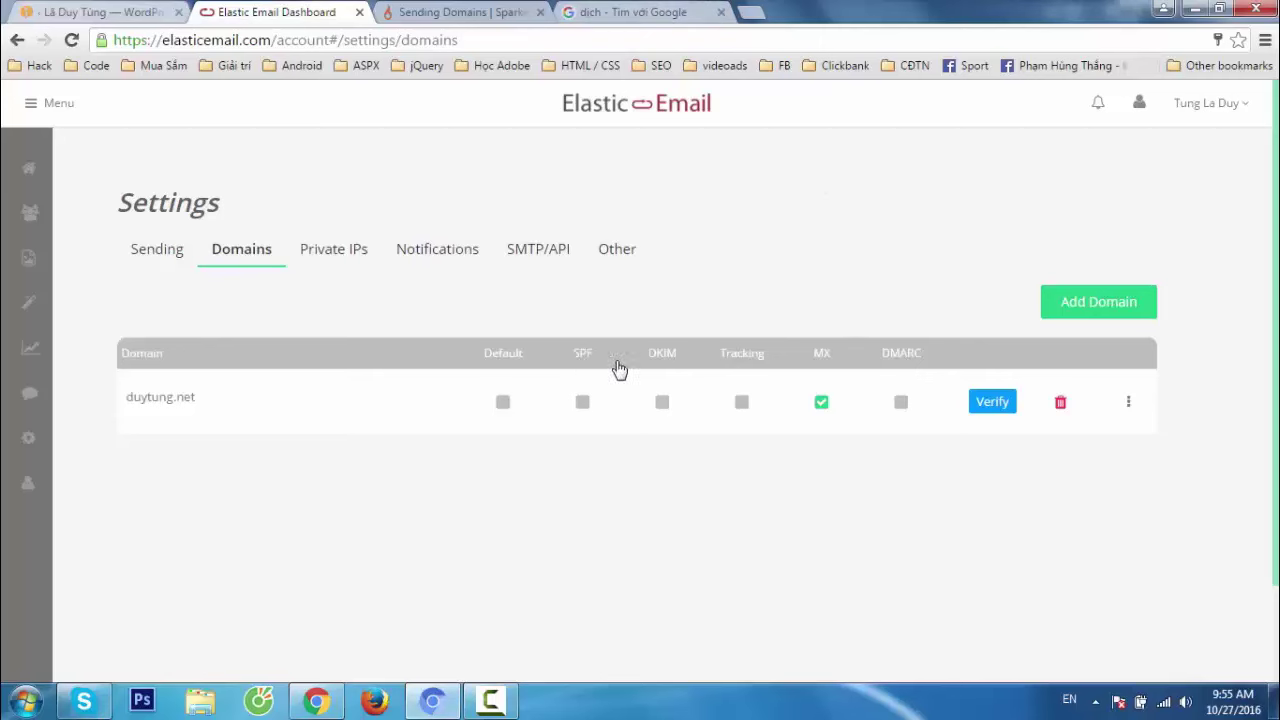
left_click(437, 703)
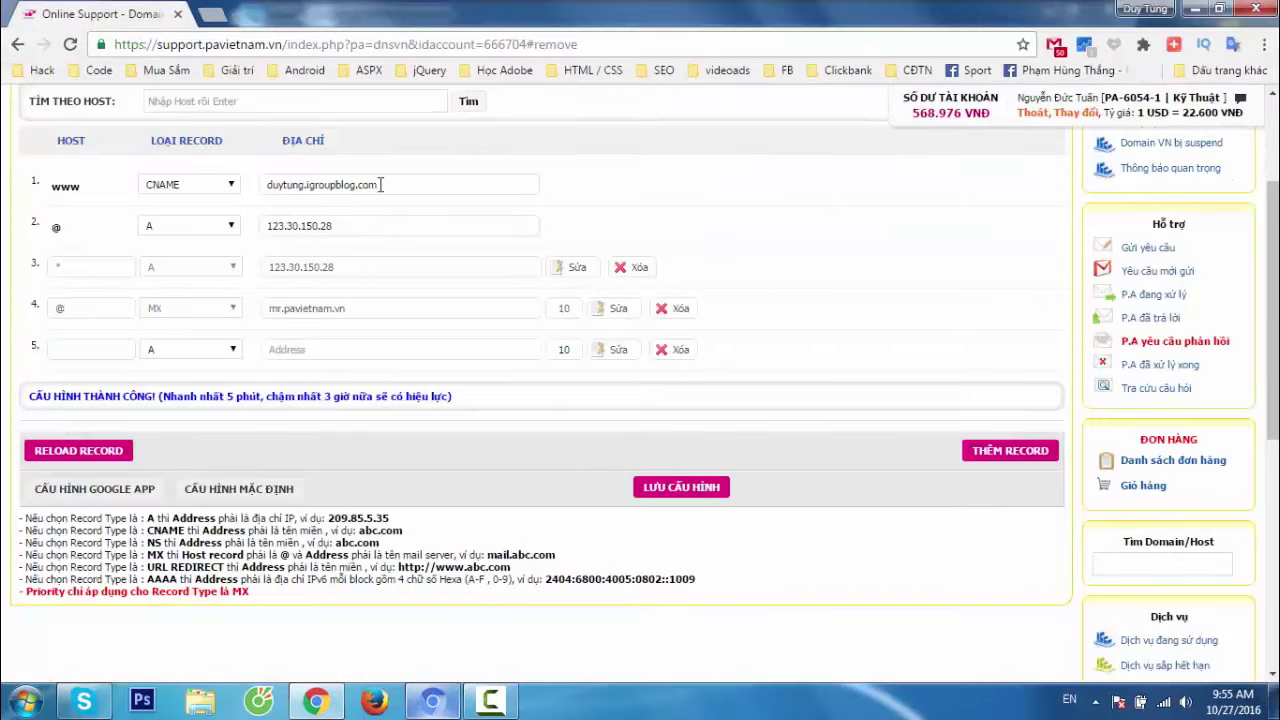
left_click_drag(412, 184, 158, 188)
left_click(633, 170)
scroll(634, 170, "up", 3)
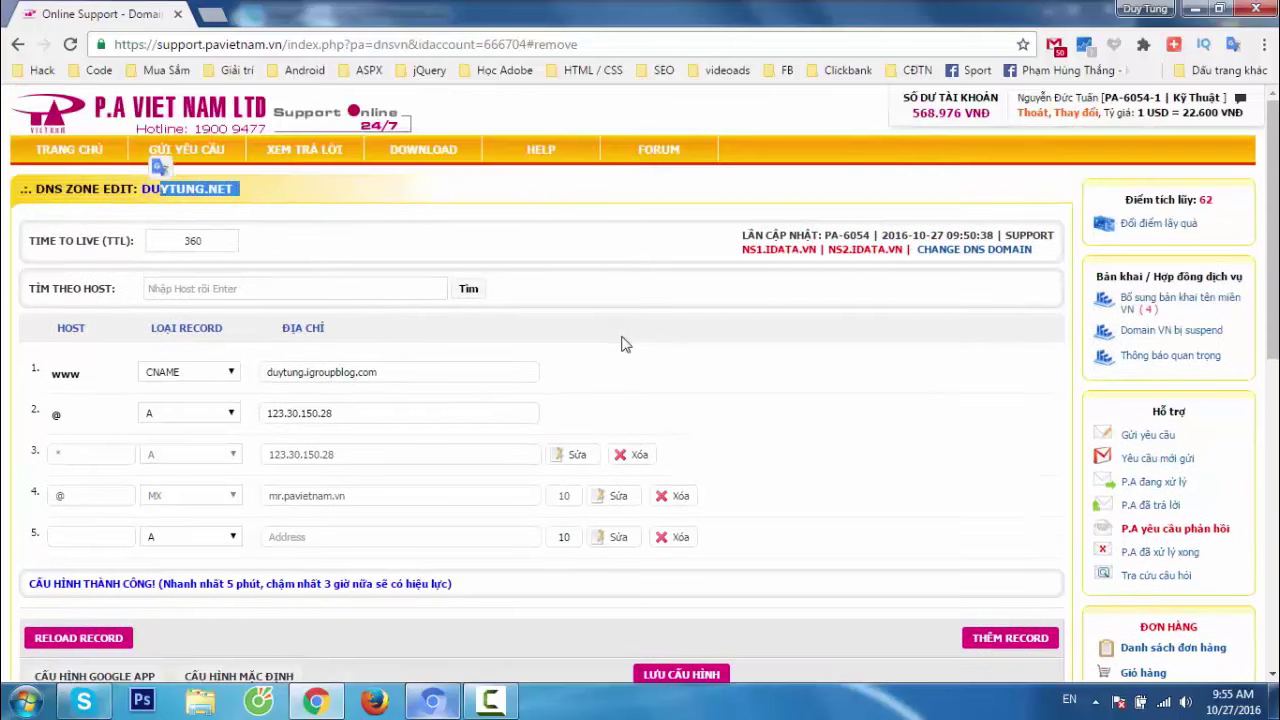
left_click(677, 378)
scroll(700, 400, "down", 3)
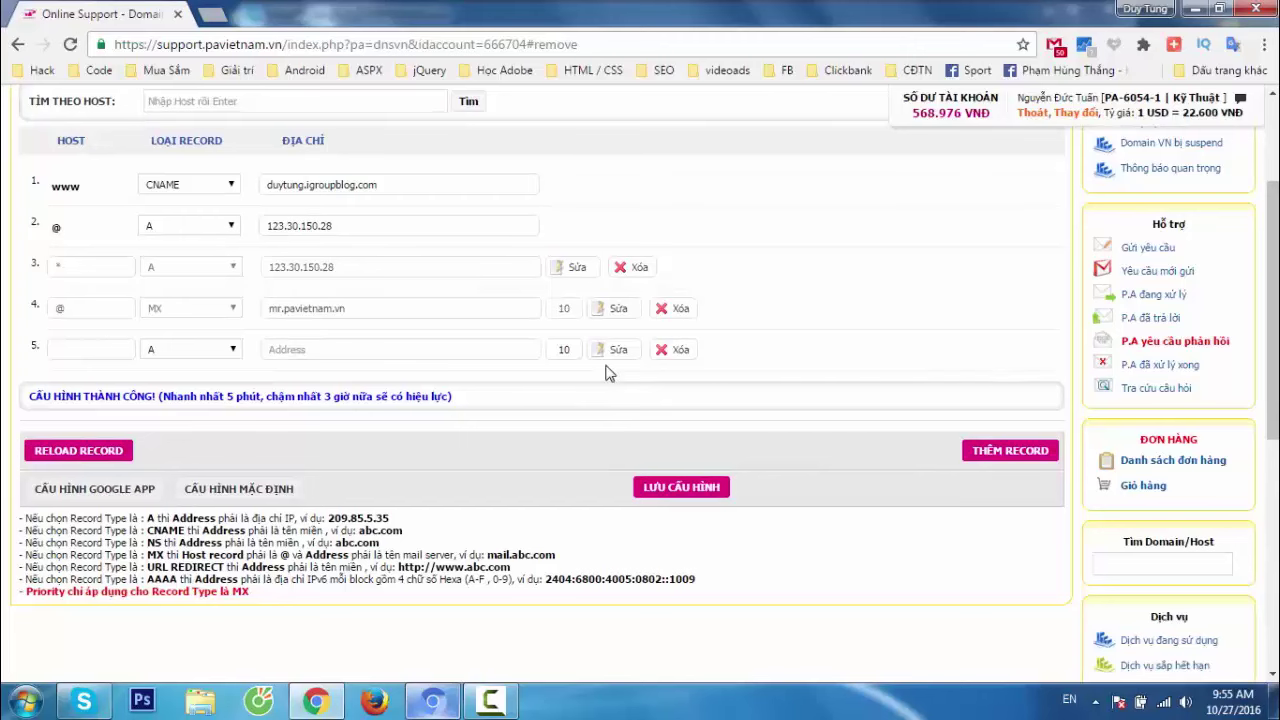
key("alt+Tab")
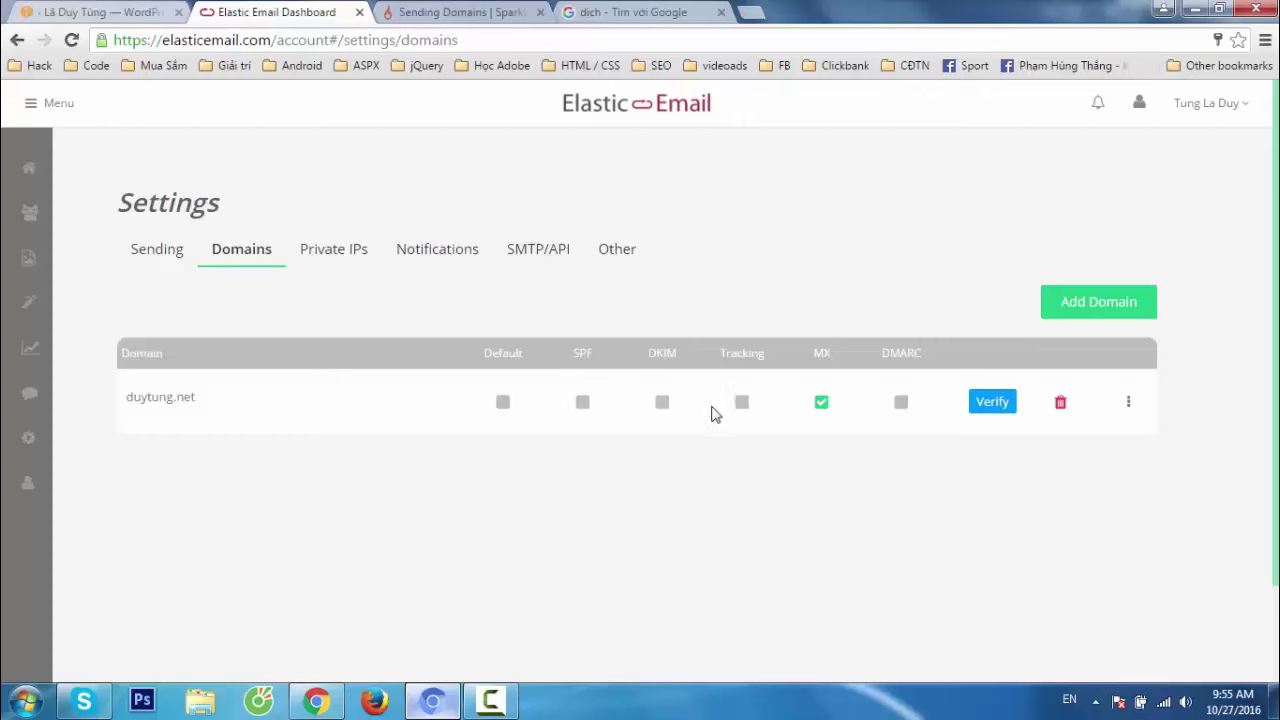
Search 'elasticemail add domain' and open Elastic Email's Validate Your Domain guide.
left_click(646, 10)
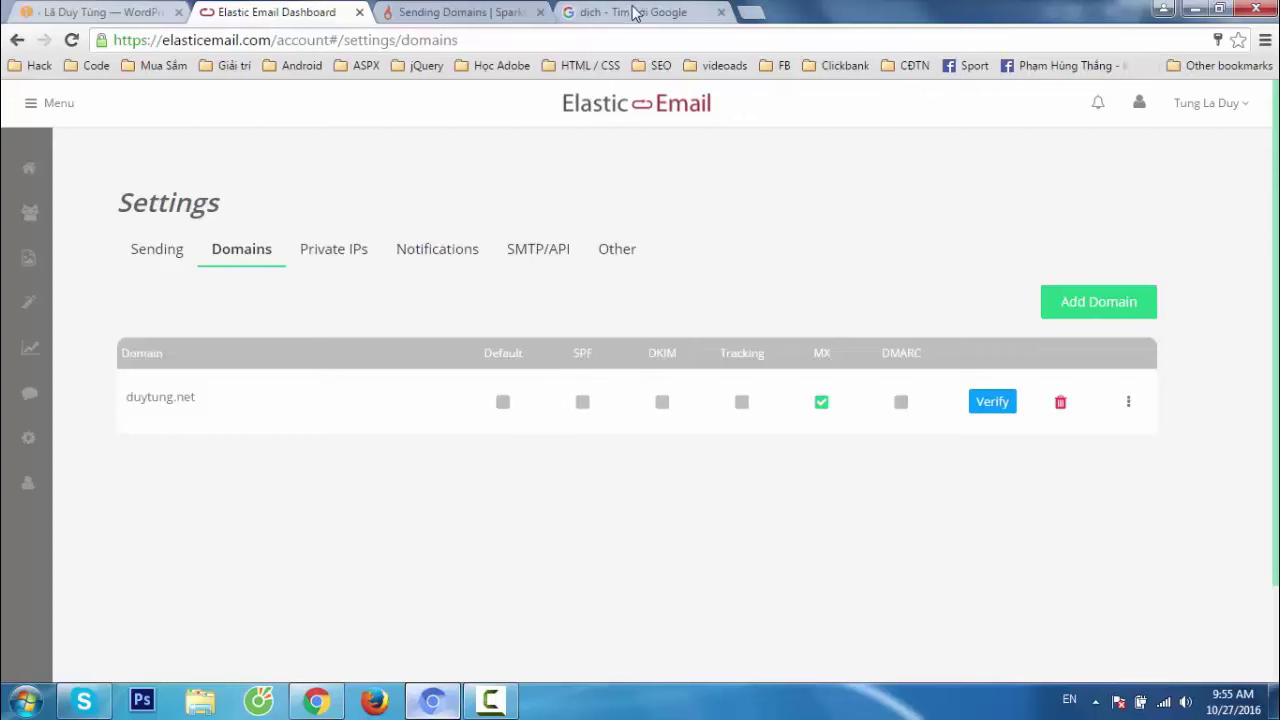
left_click(594, 48)
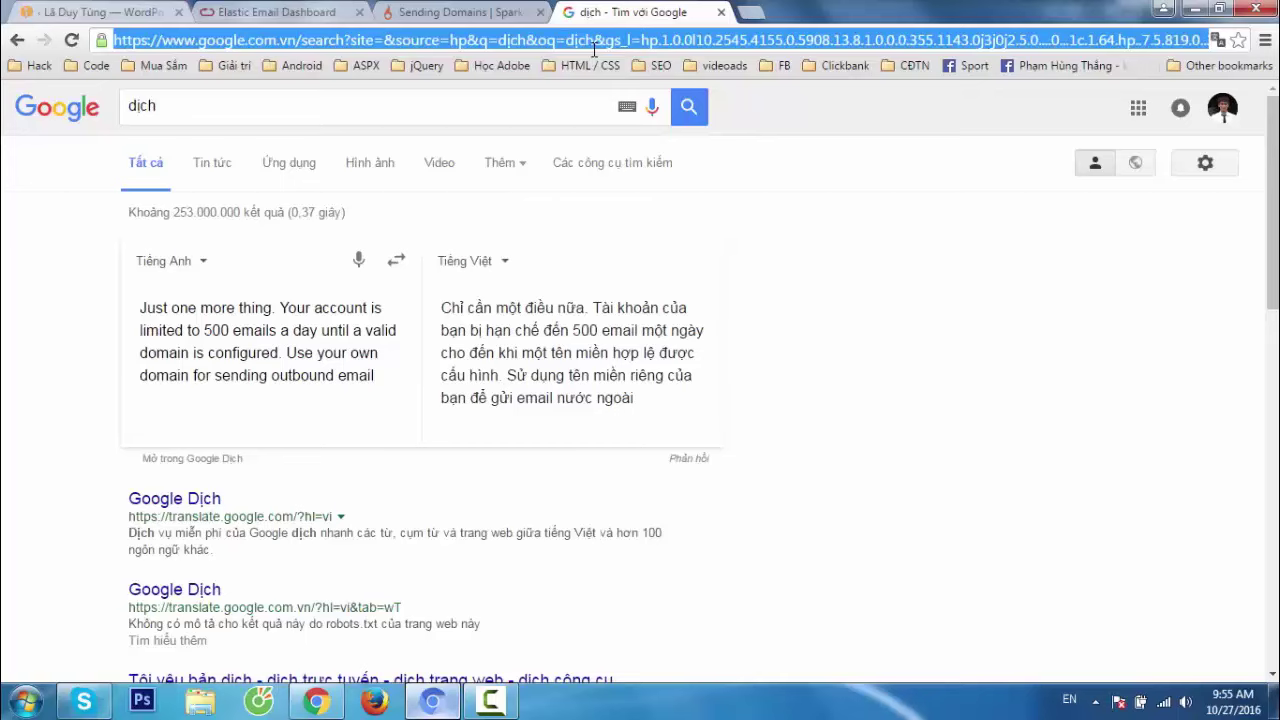
type("elasticemail add")
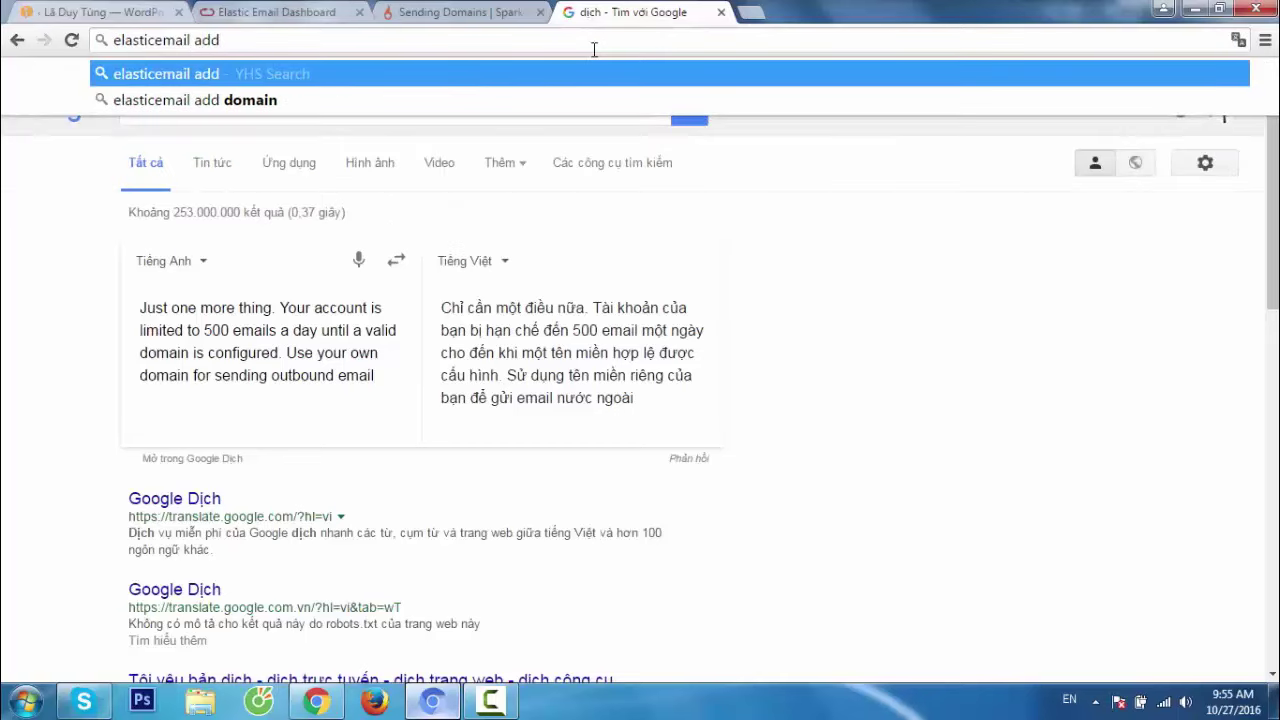
key("Down")
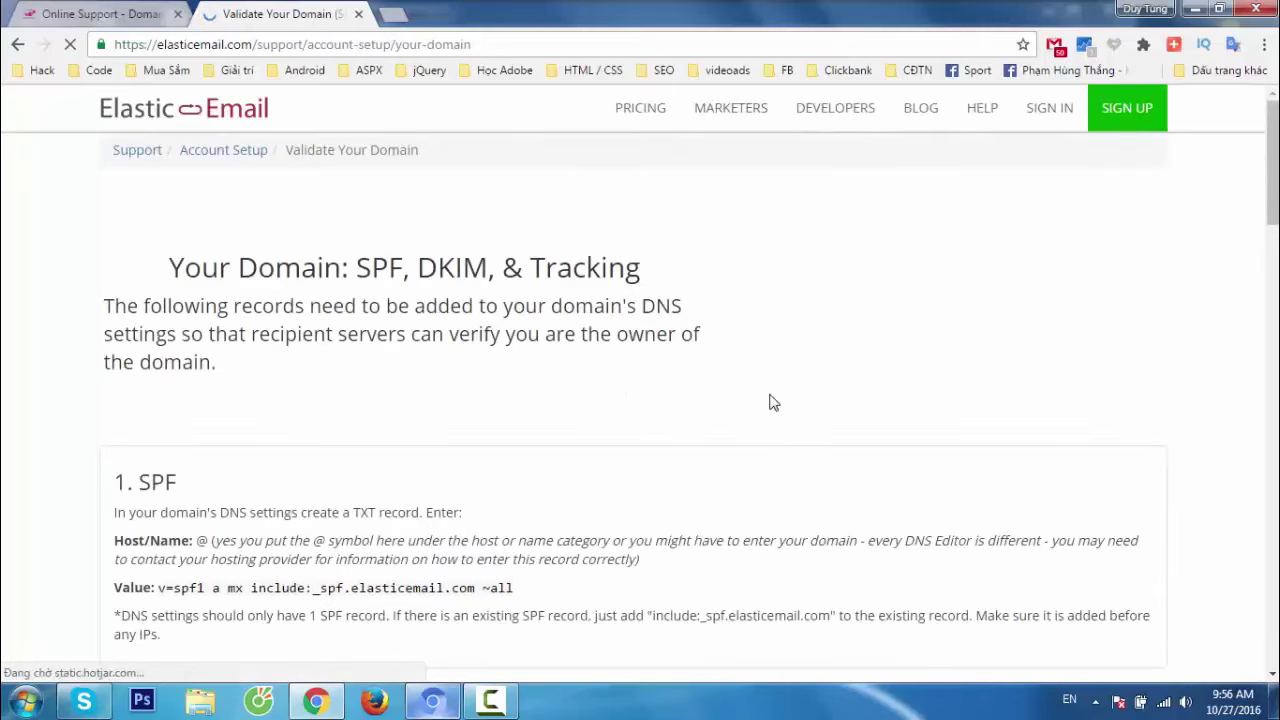
scroll(770, 402, "down", 2)
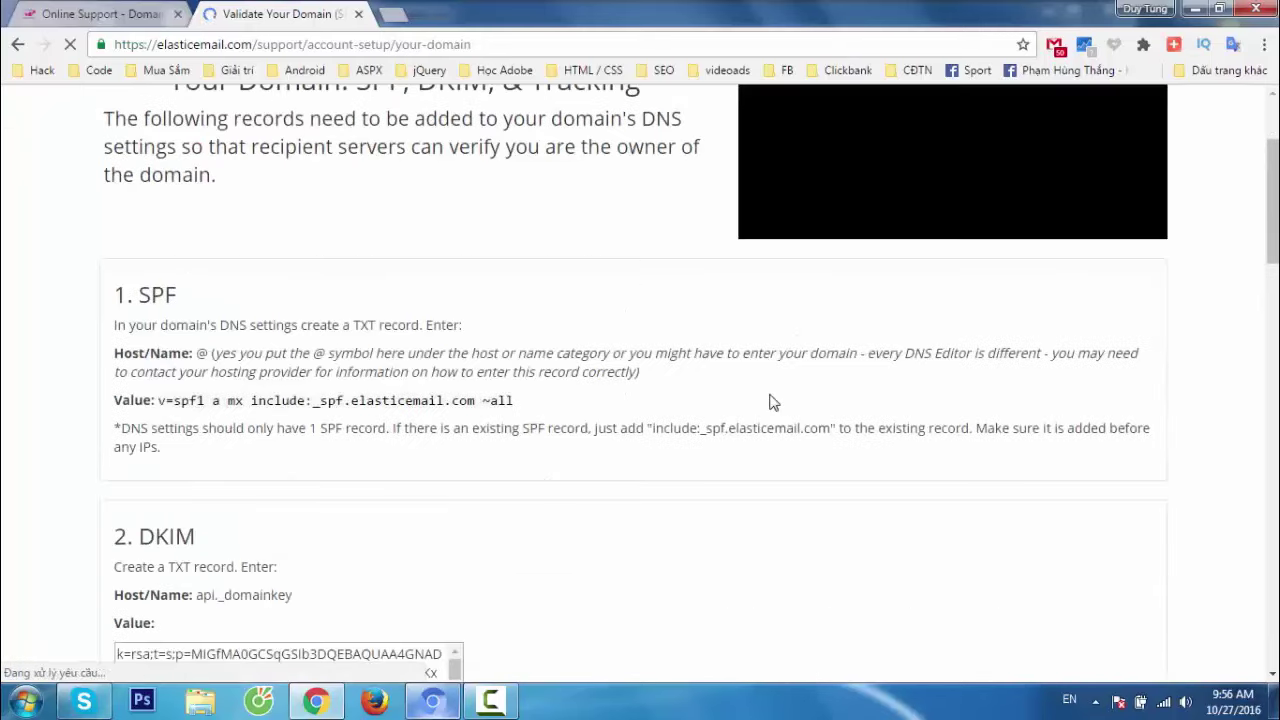
Review the guide's SPF step: a TXT record with host @.
double_click(235, 294)
left_click(272, 302)
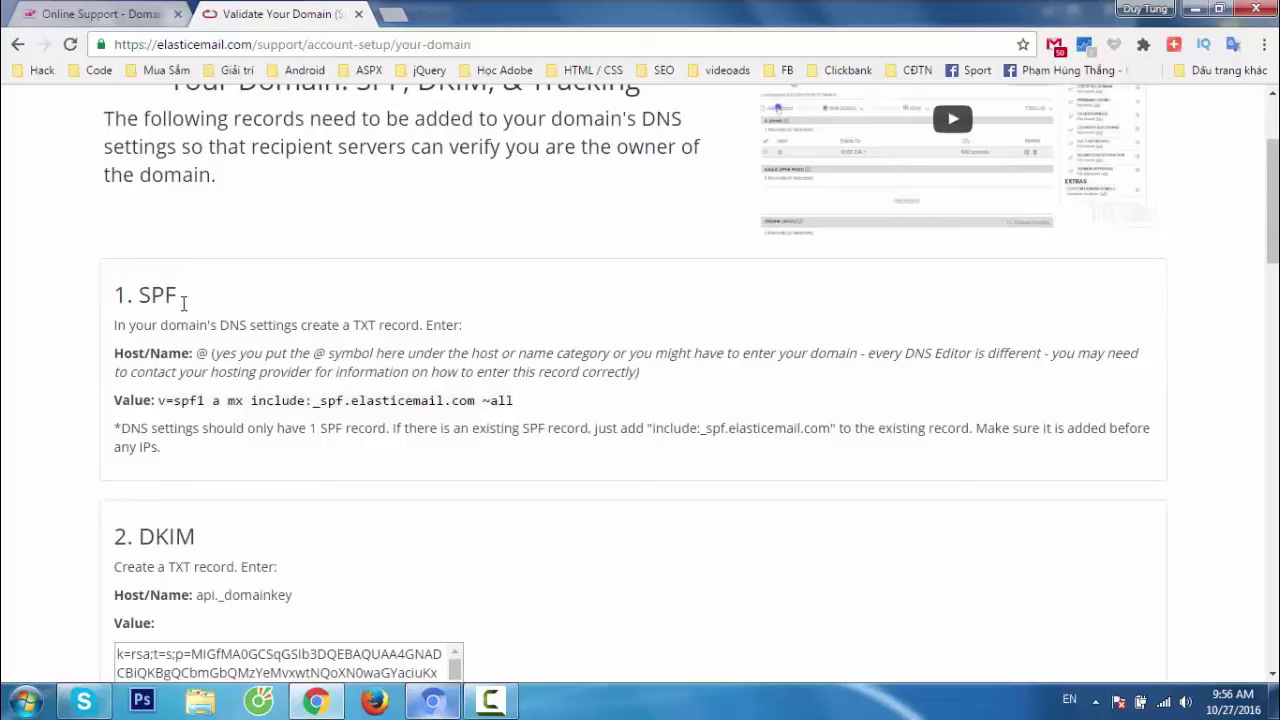
left_click_drag(182, 300, 128, 298)
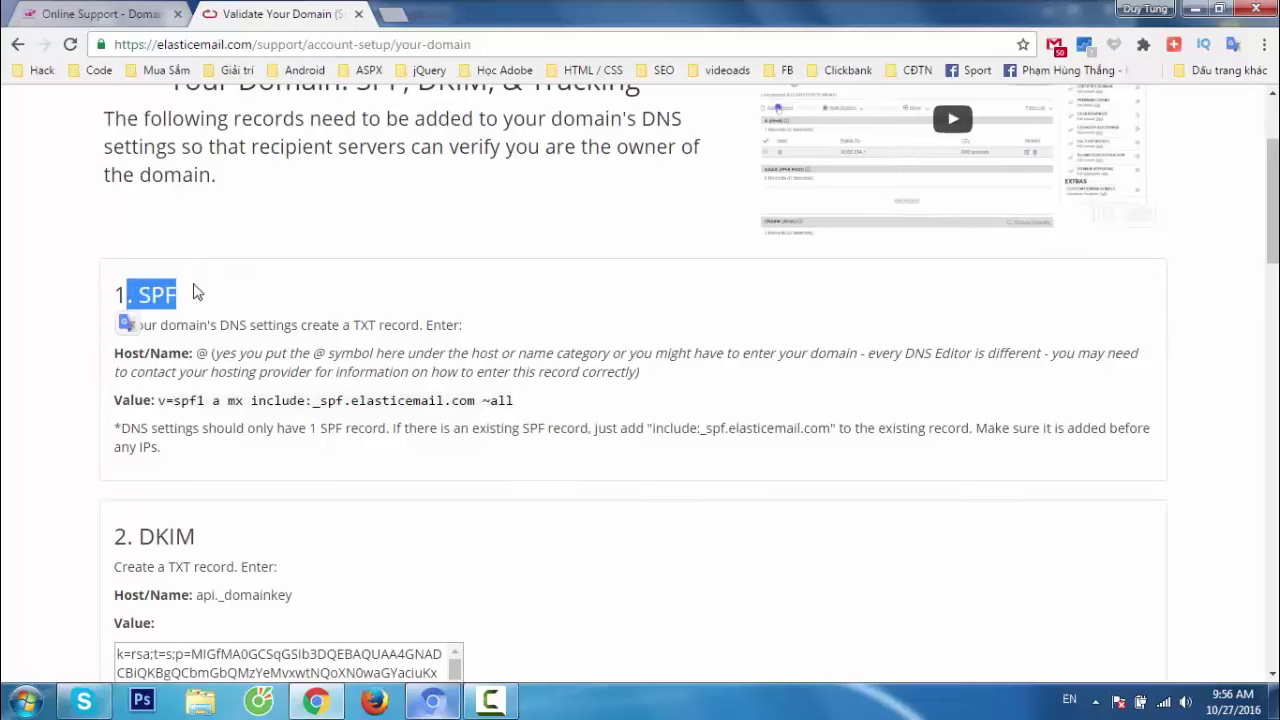
left_click(55, 12)
left_click(225, 12)
left_click(357, 542)
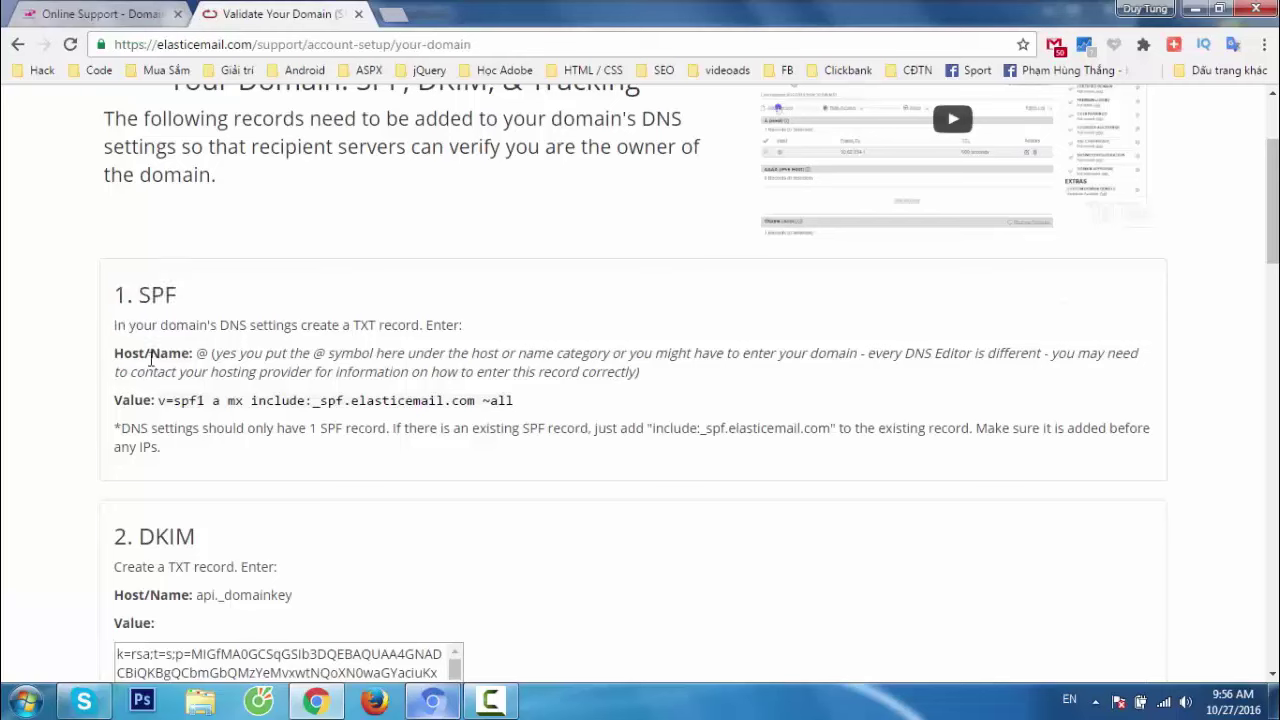
left_click_drag(115, 353, 199, 356)
left_click(199, 356)
left_click_drag(348, 328, 414, 350)
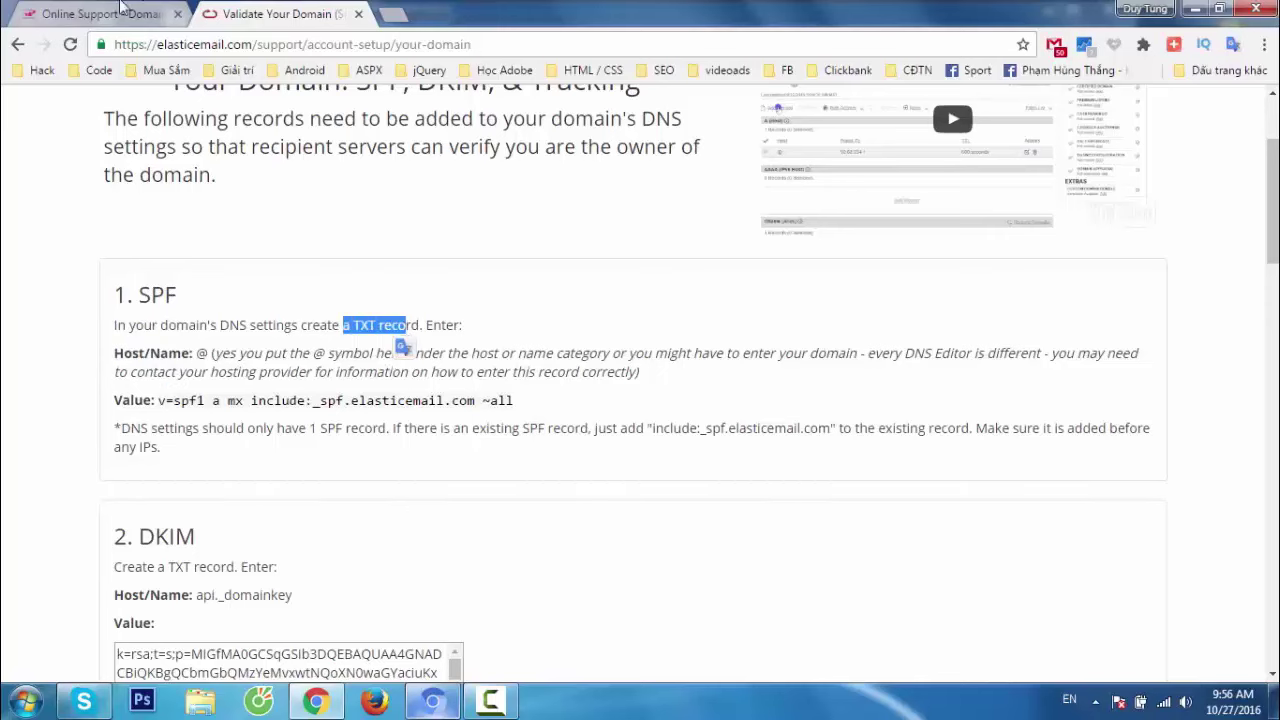
key("ctrl+shift+Tab")
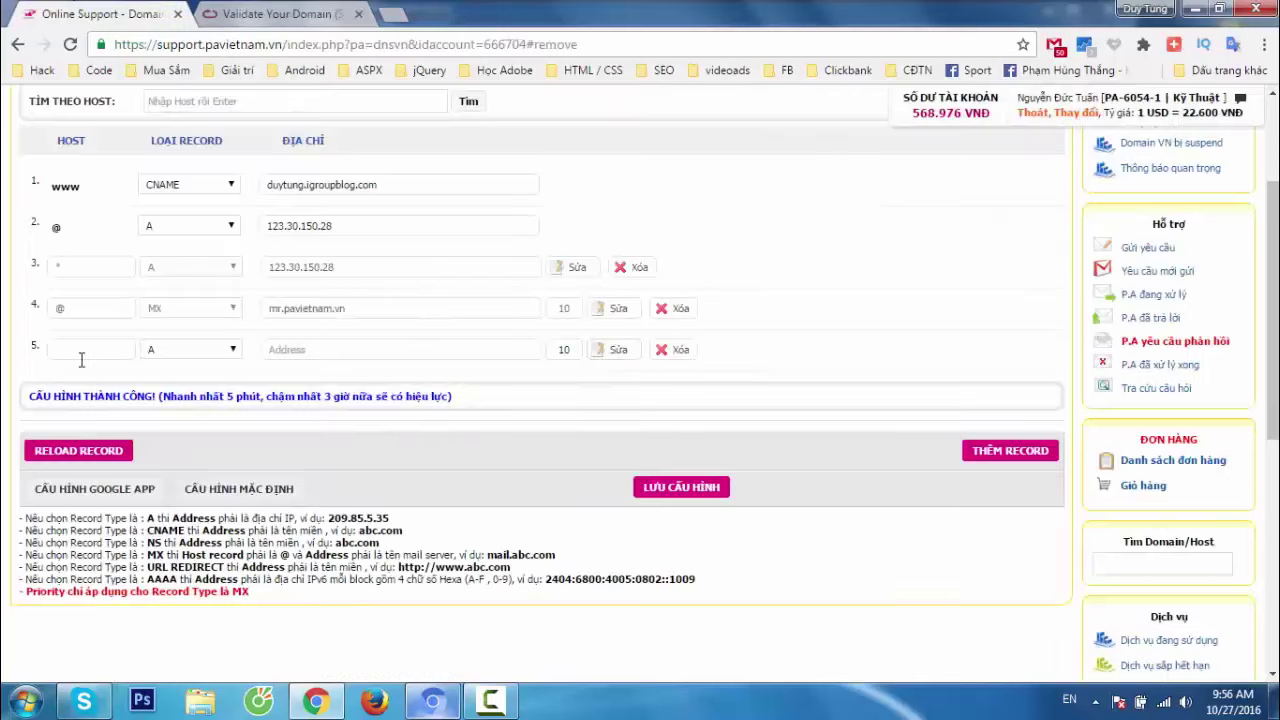
Add DNS row 6 as a TXT record with host @.
left_click(1008, 451)
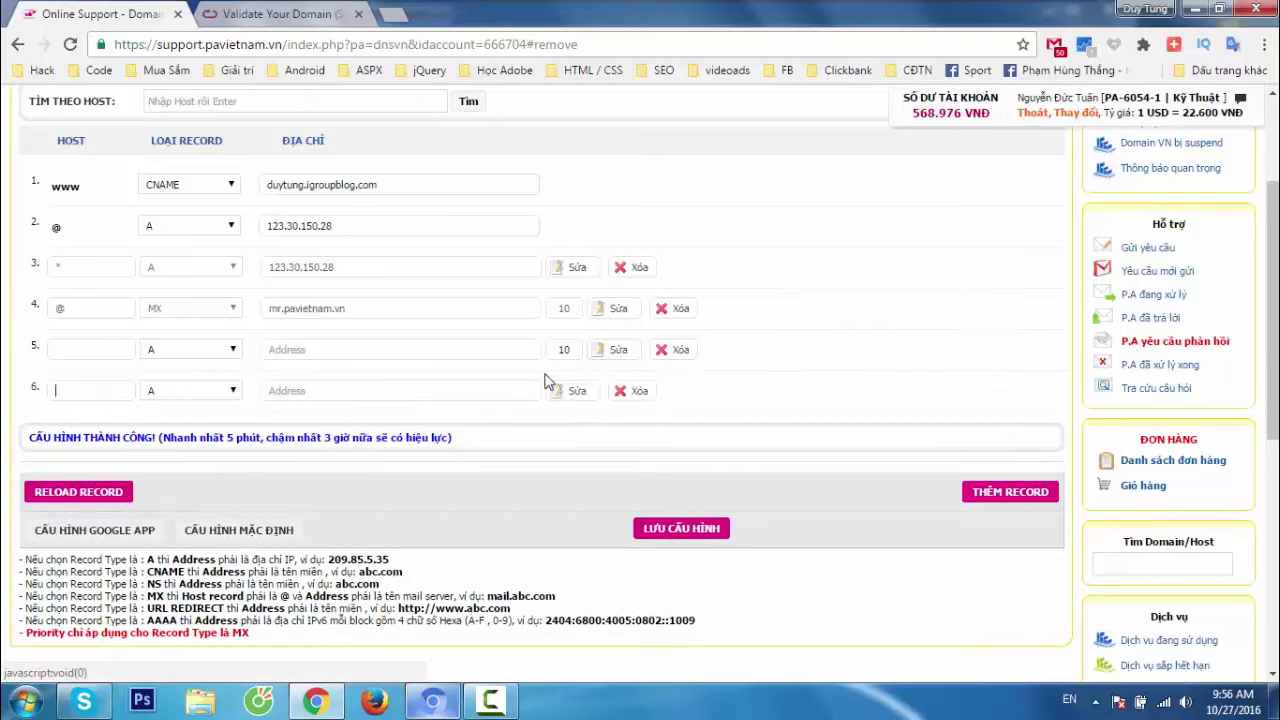
left_click(176, 391)
left_click(157, 461)
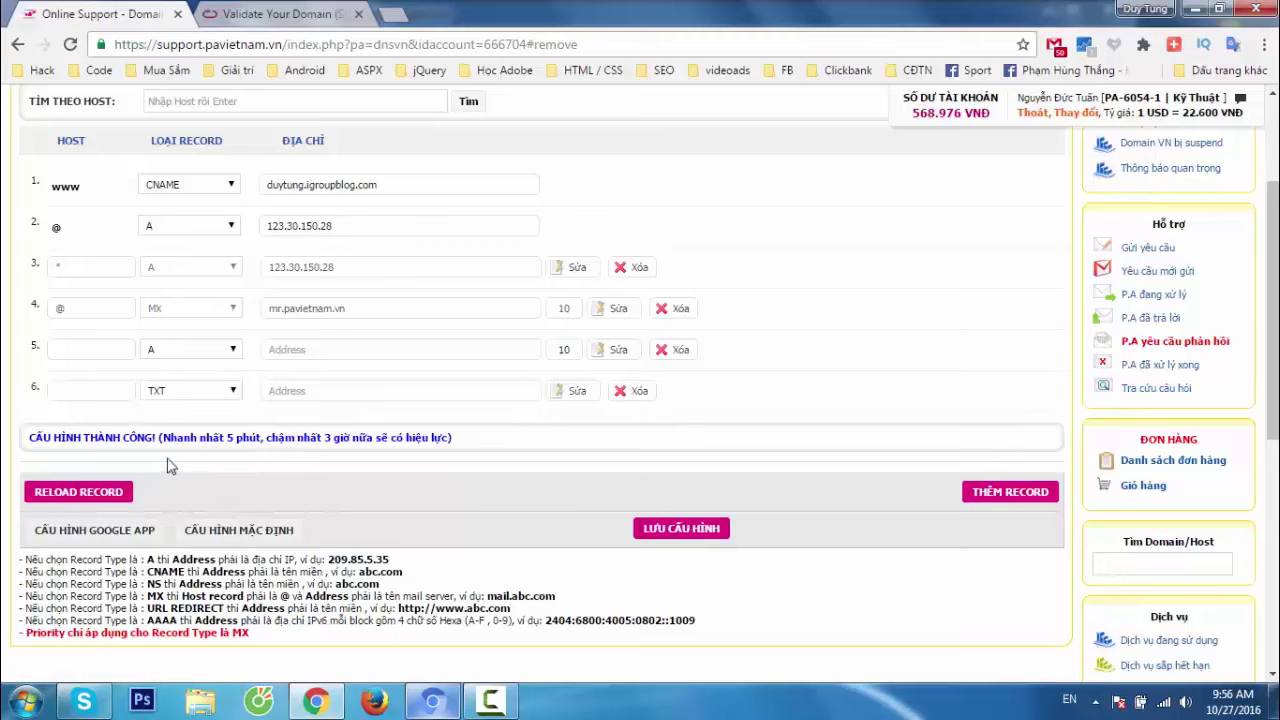
left_click(112, 385)
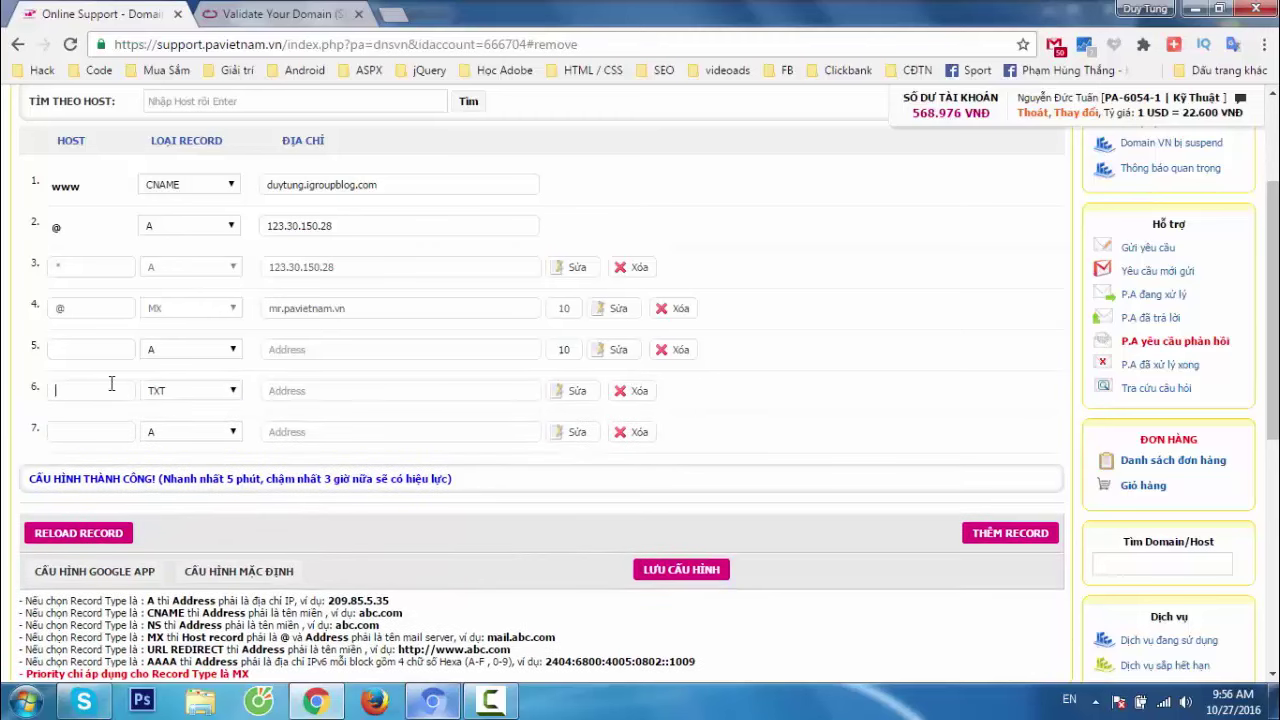
type("@")
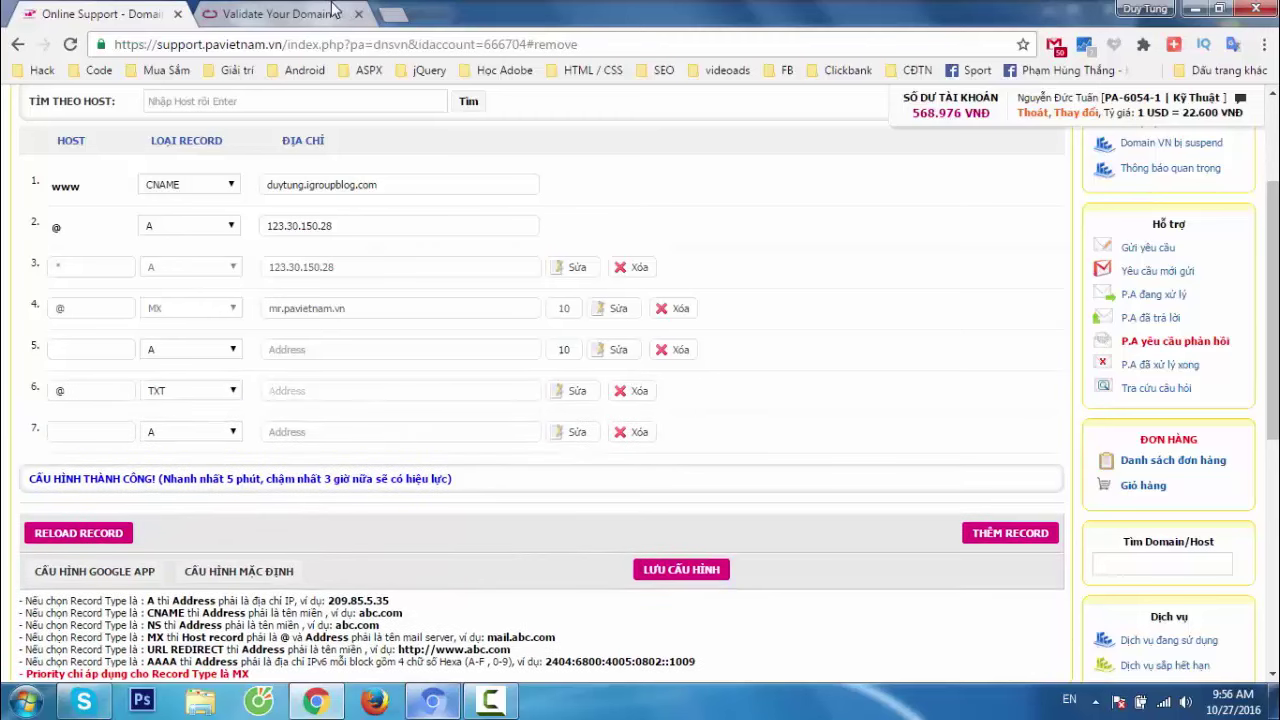
Copy the SPF value v=spf1 a mx include:_spf.elasticemail.com ~all into row 6's address.
left_click(332, 16)
left_click_drag(160, 400, 515, 400)
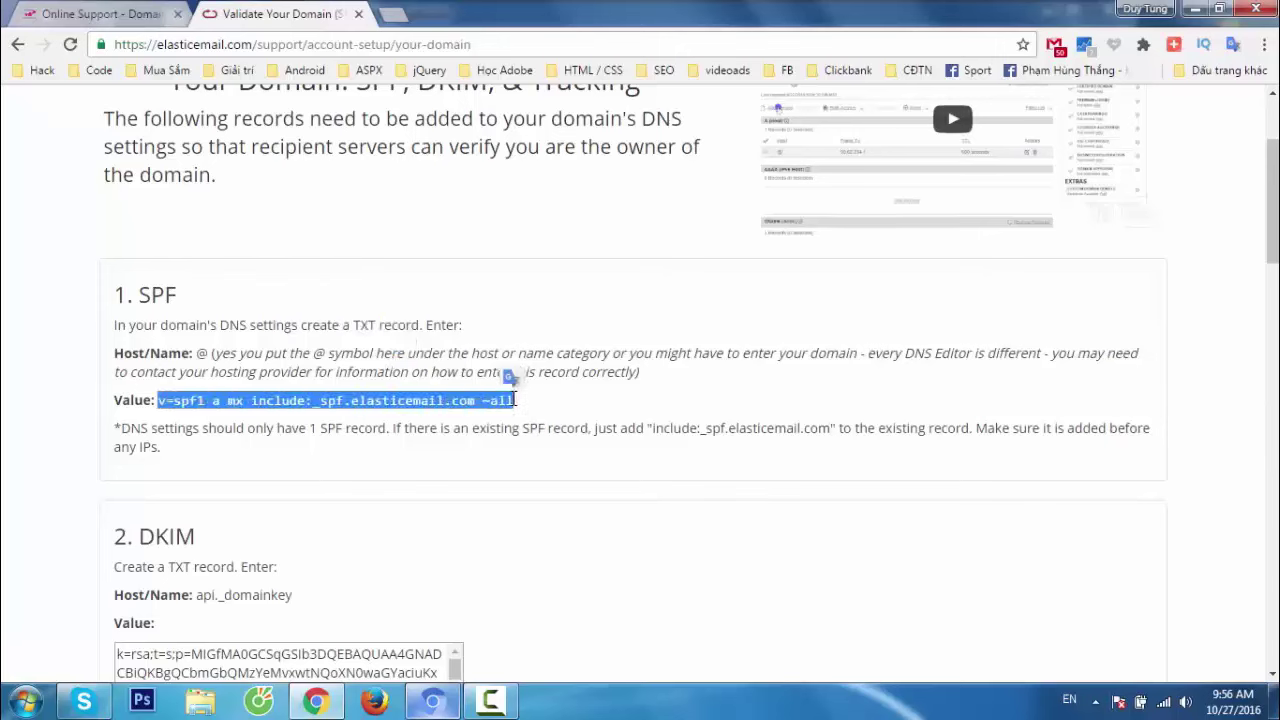
right_click(441, 400)
left_click(502, 412)
left_click(93, 12)
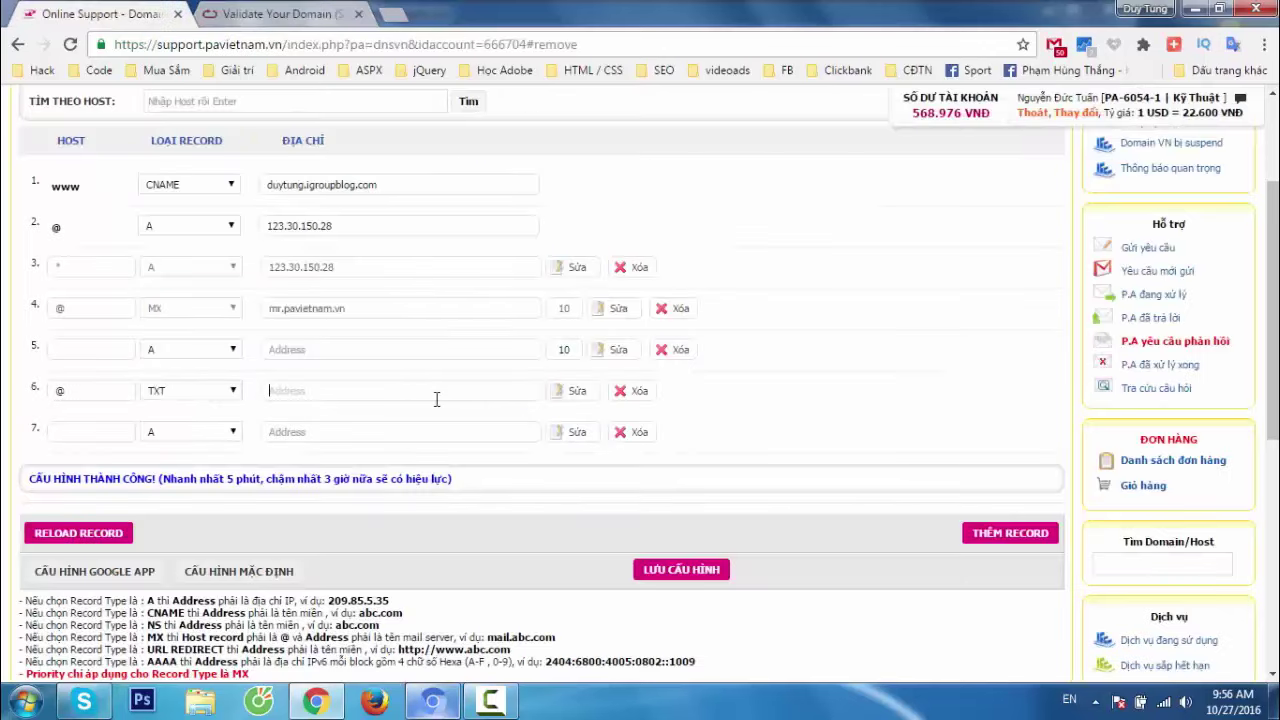
right_click(406, 393)
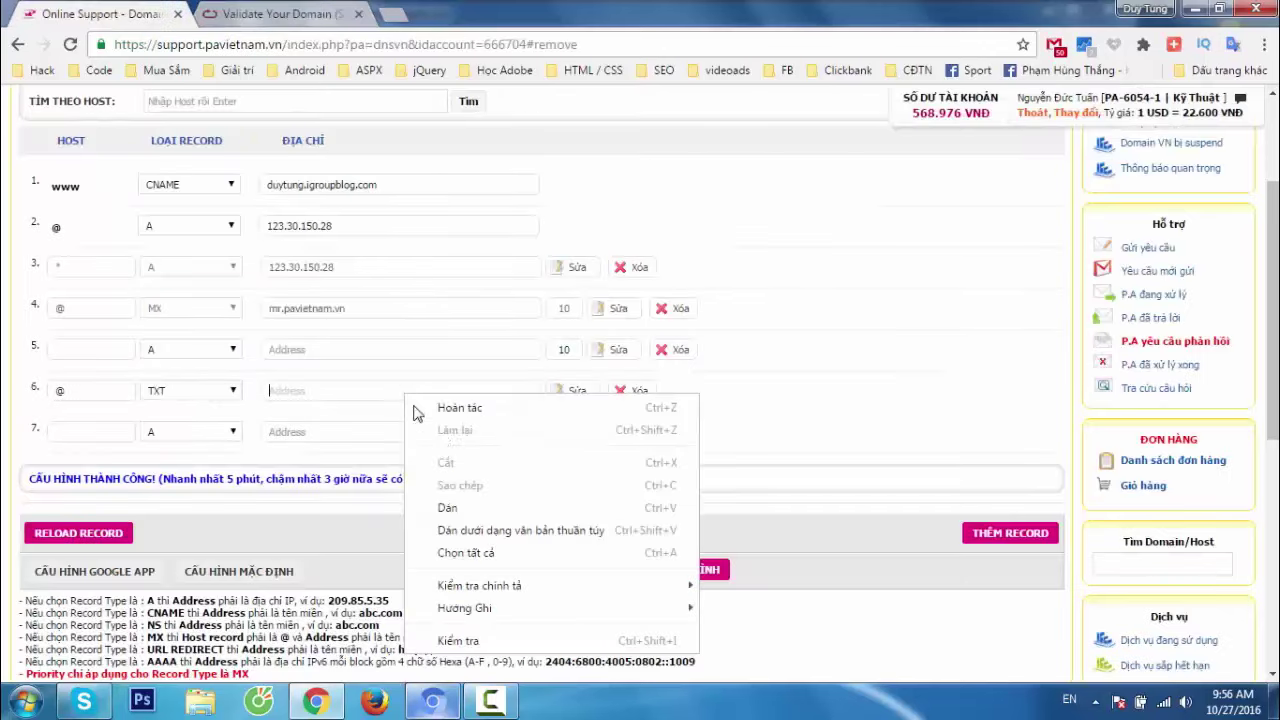
left_click(447, 507)
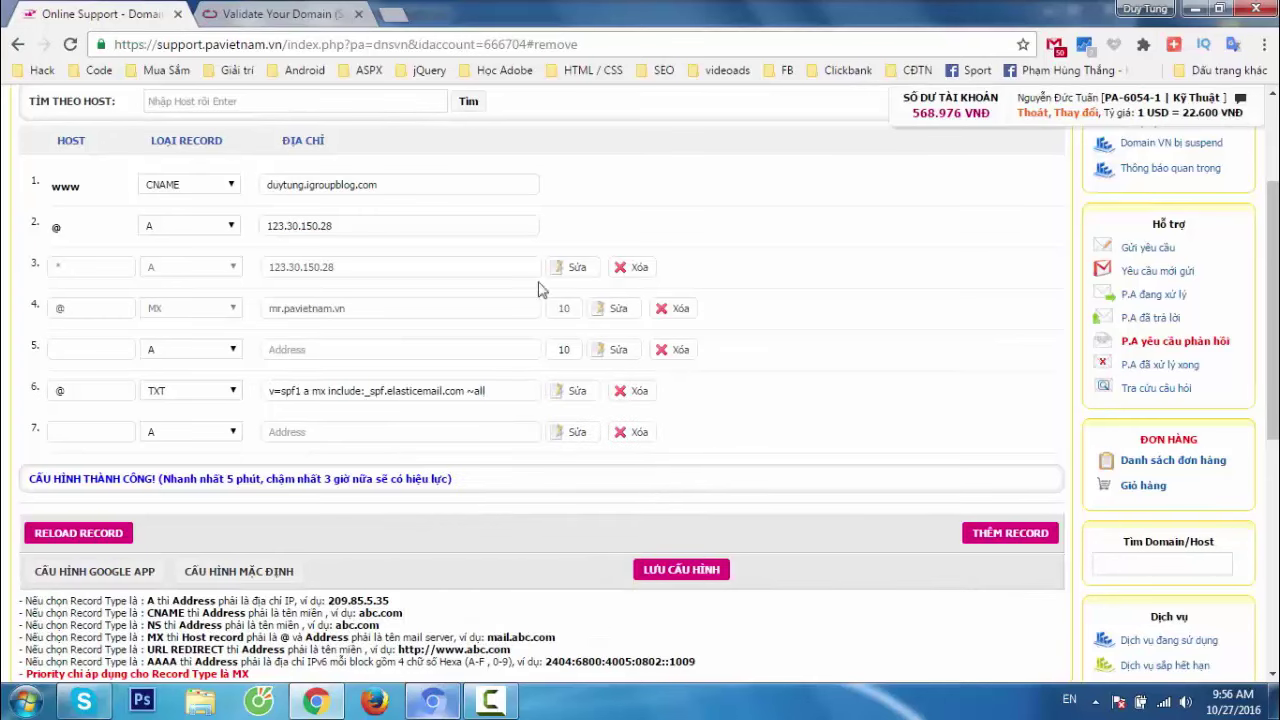
left_click(265, 12)
Review the DKIM step and copy its host name api._domainkey.
scroll(272, 358, "down", 2)
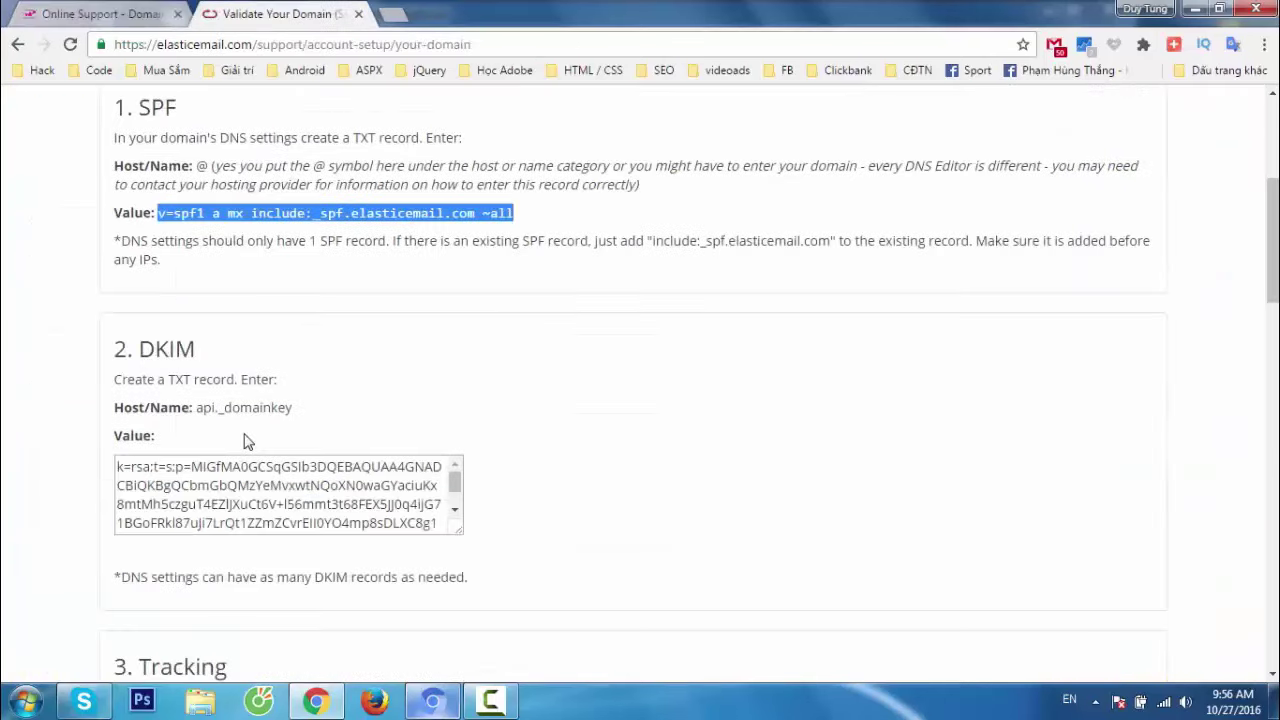
double_click(183, 349)
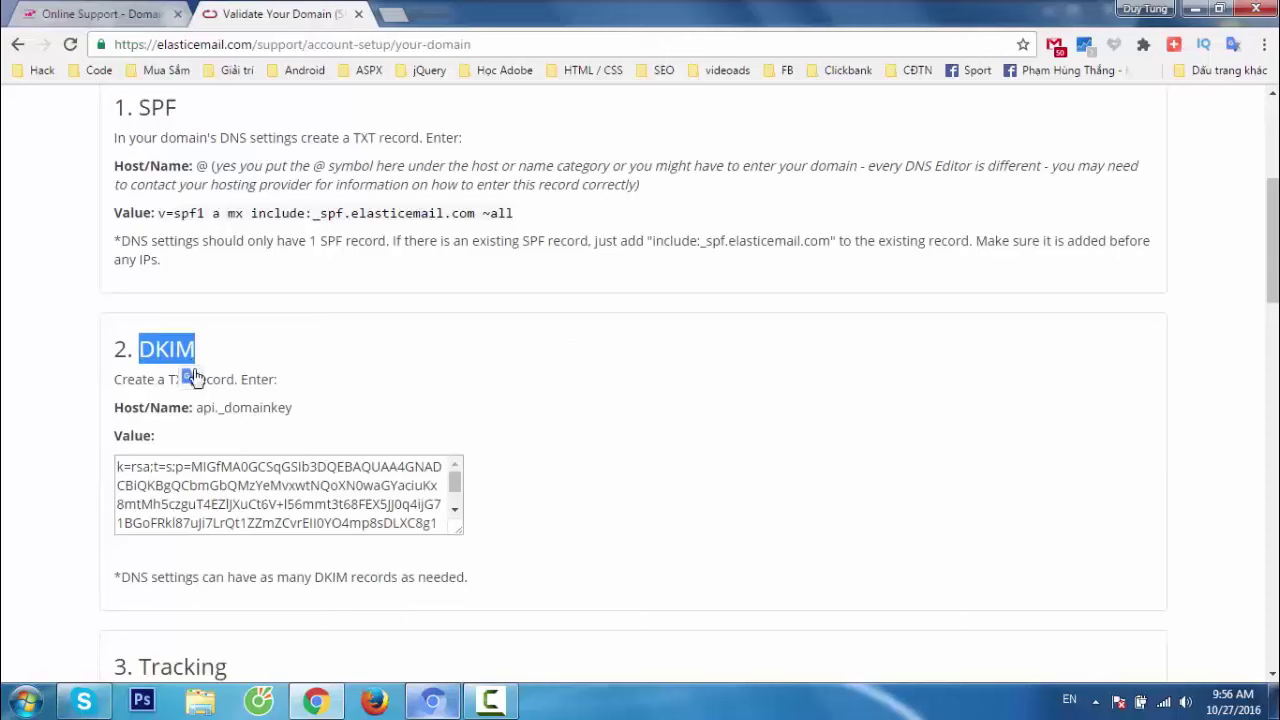
left_click(180, 381)
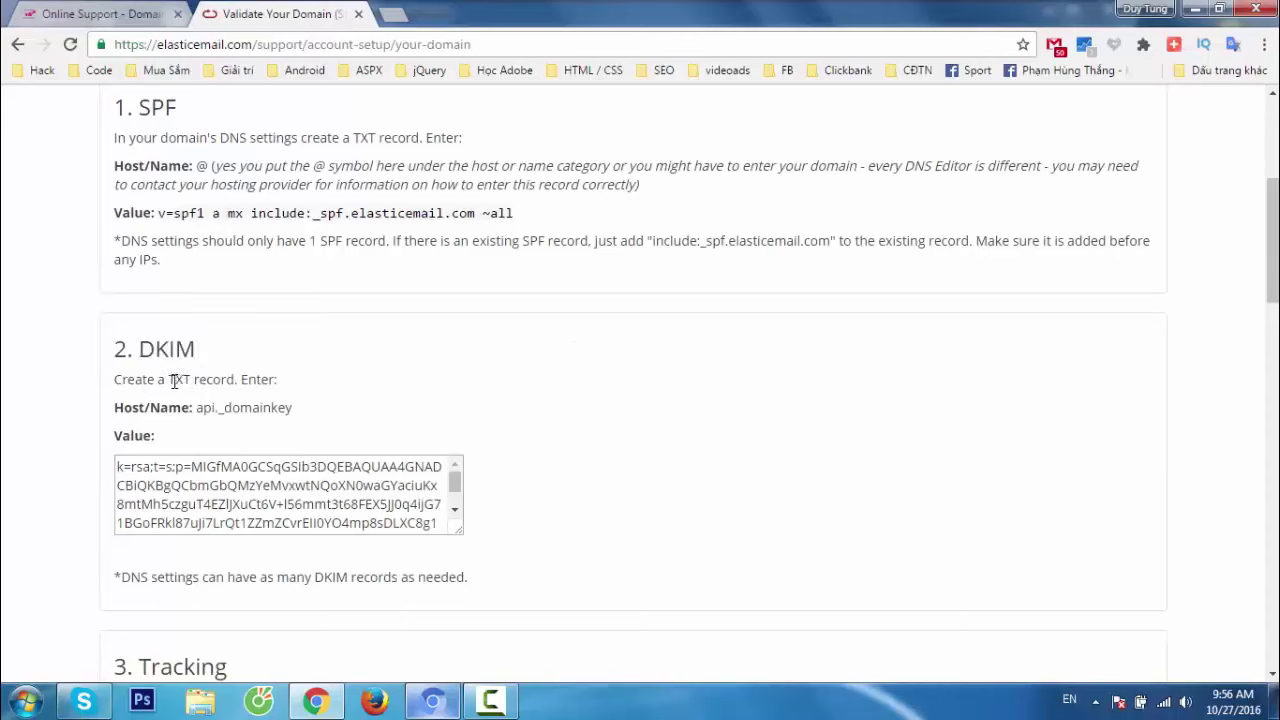
left_click_drag(174, 381, 301, 414)
left_click(234, 414)
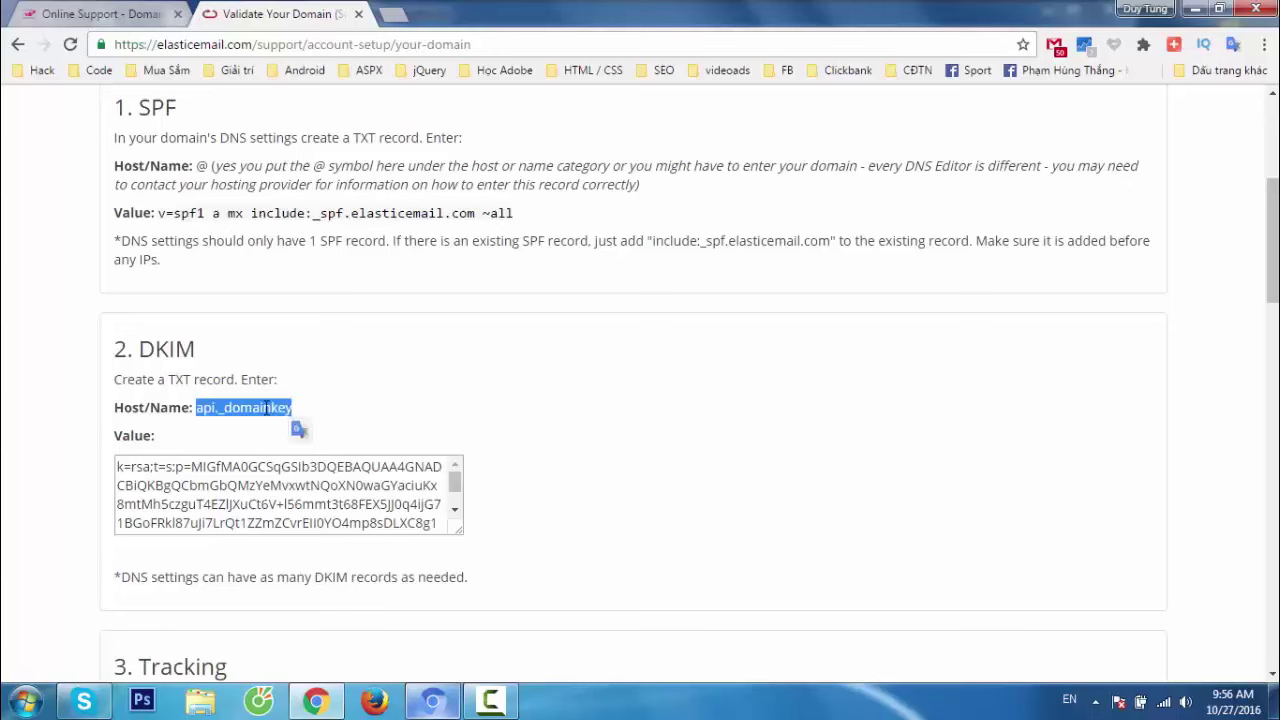
right_click(265, 407)
left_click(312, 421)
Make DNS row 7 a TXT record with host api._domainkey.
key("ctrl+shift+Tab")
left_click(160, 432)
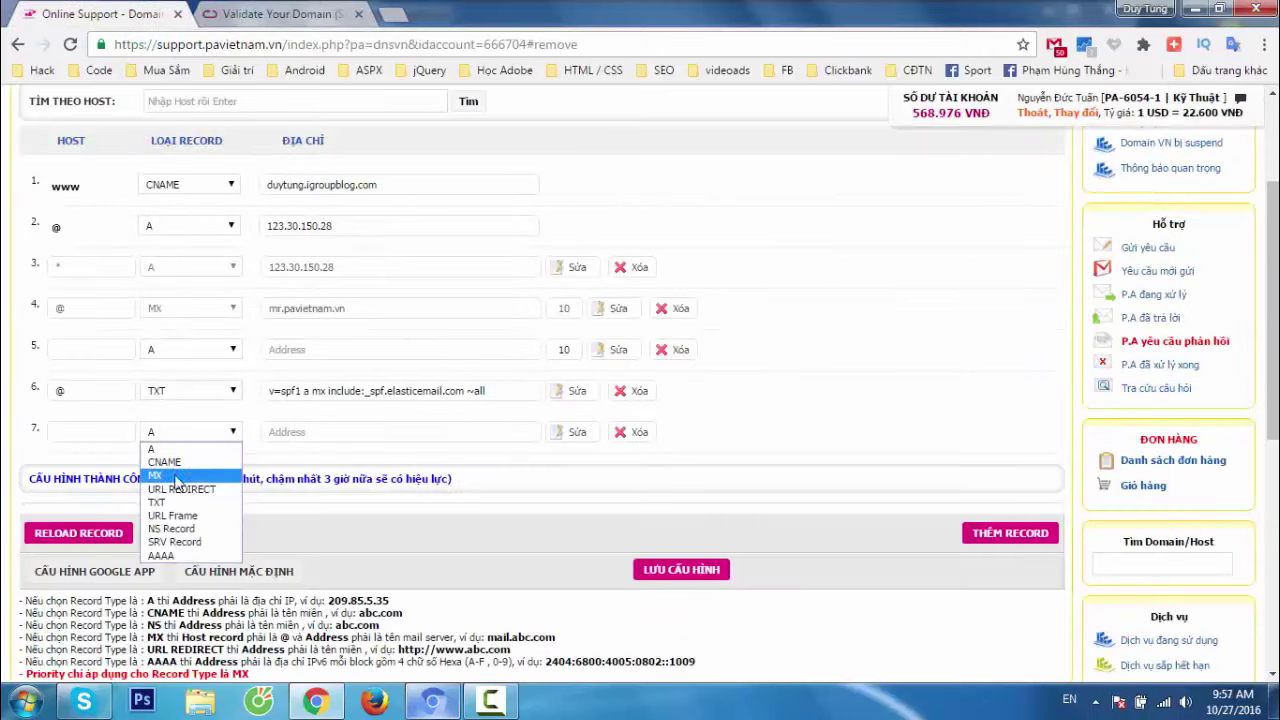
left_click(160, 502)
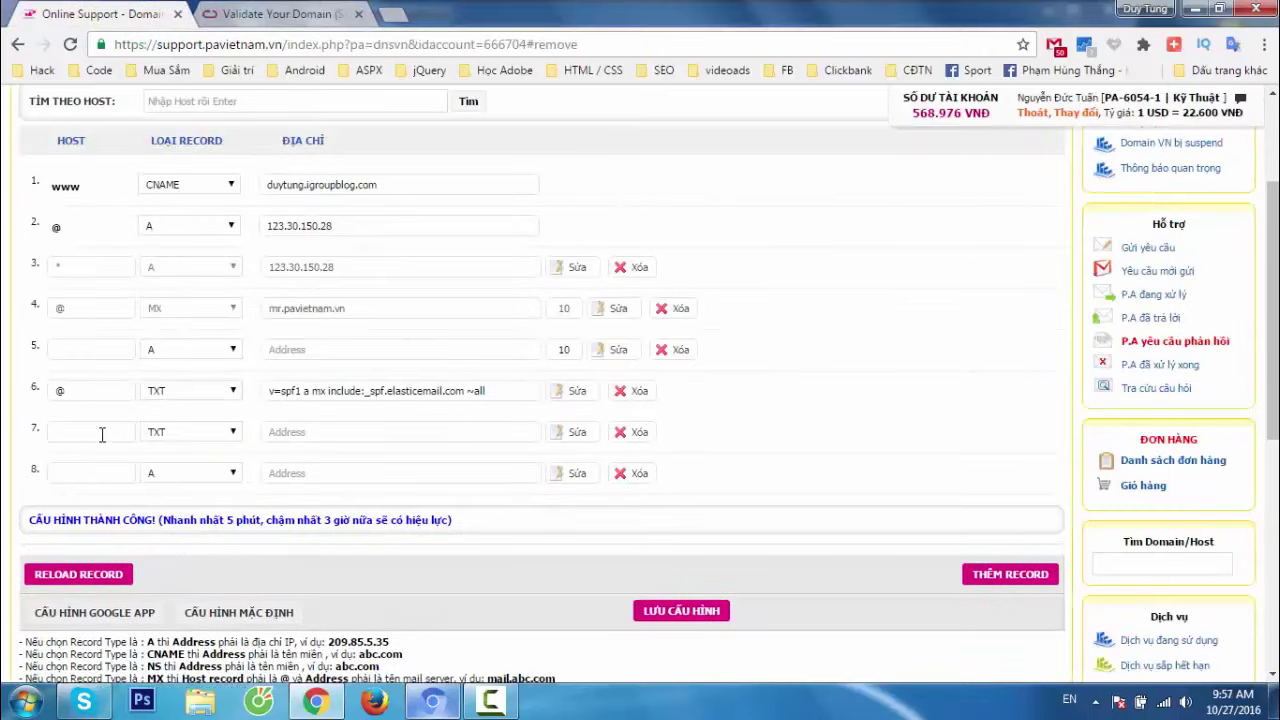
left_click(101, 434)
key("ctrl+v")
Copy the DKIM key value from the Elastic Email guide.
left_click(245, 10)
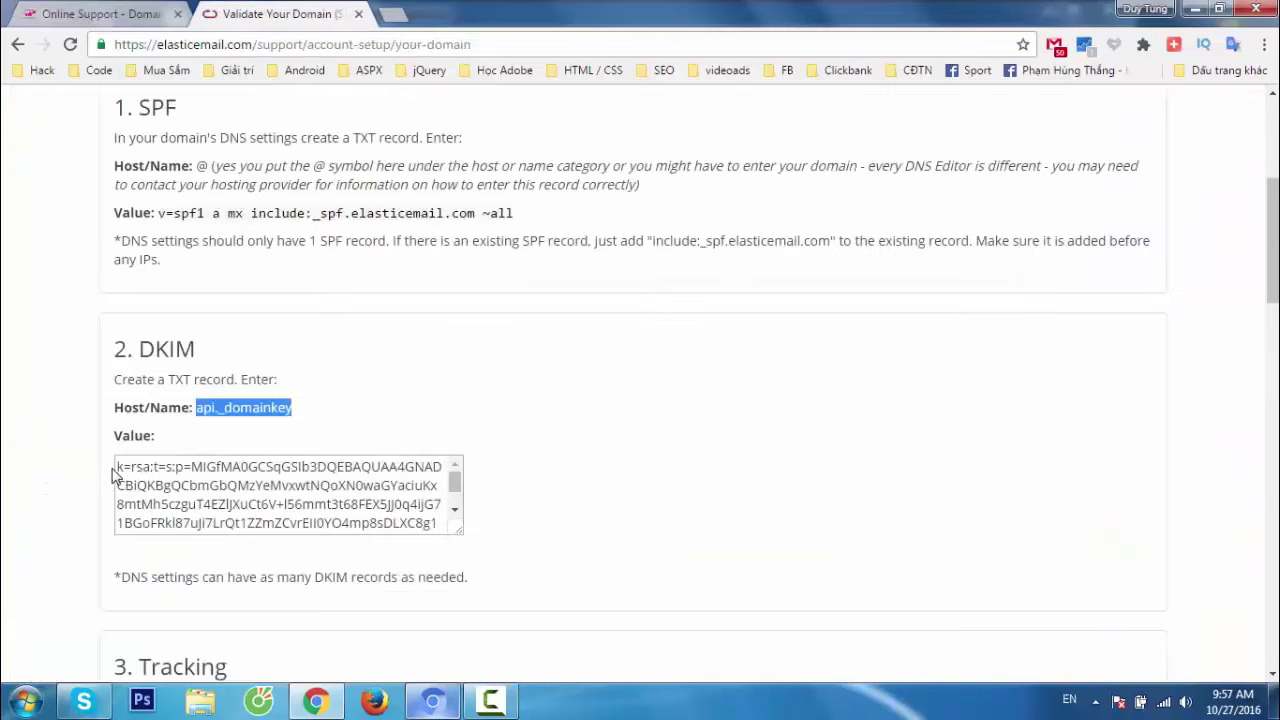
left_click_drag(116, 466, 469, 558)
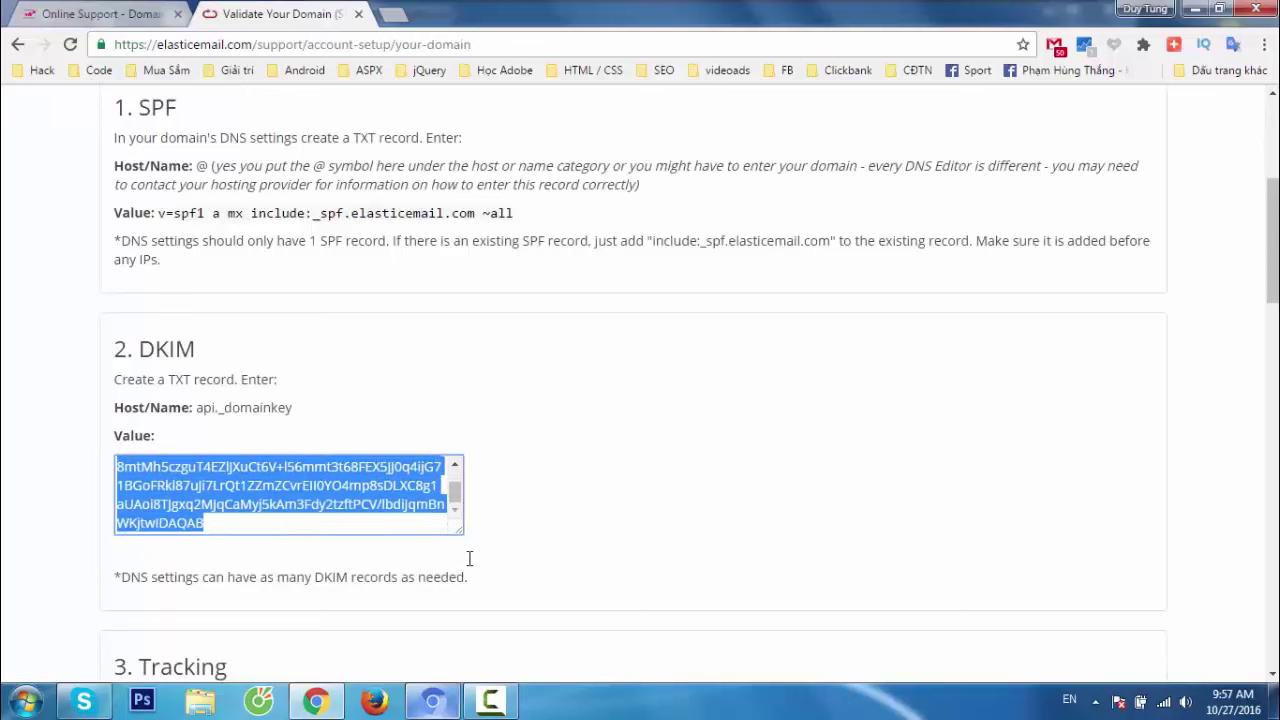
right_click(297, 504)
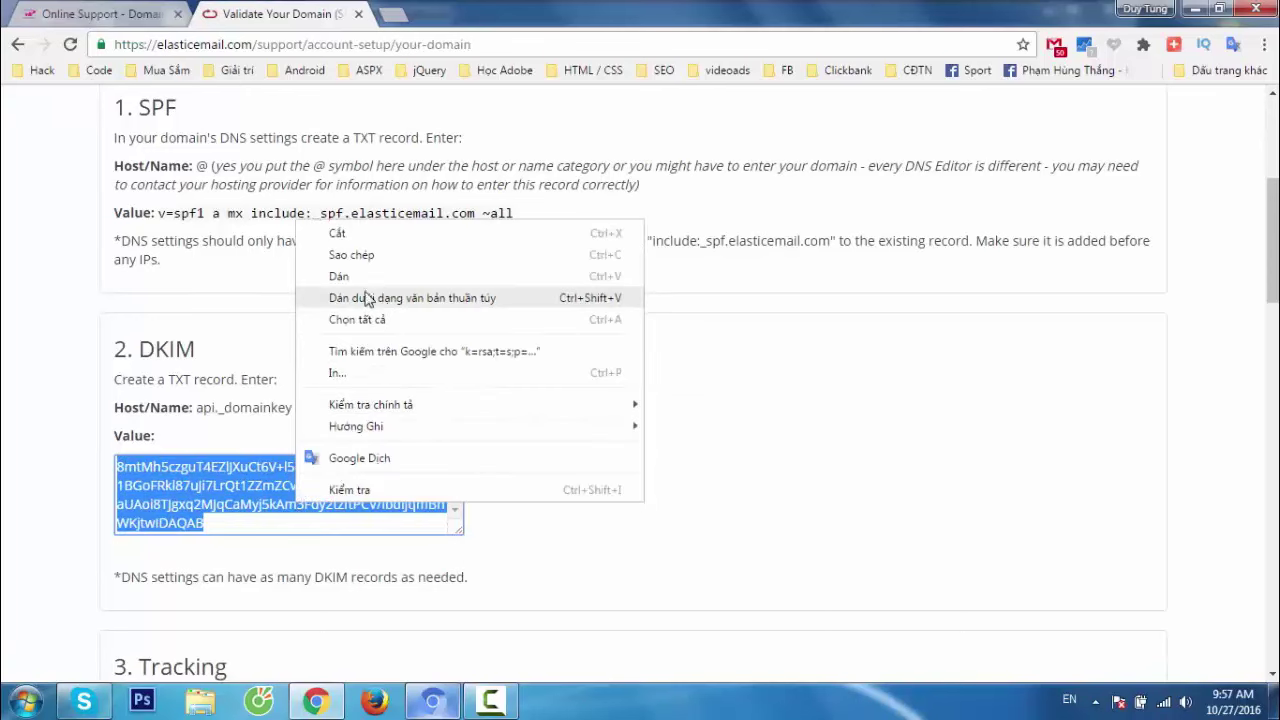
left_click(352, 255)
left_click(160, 16)
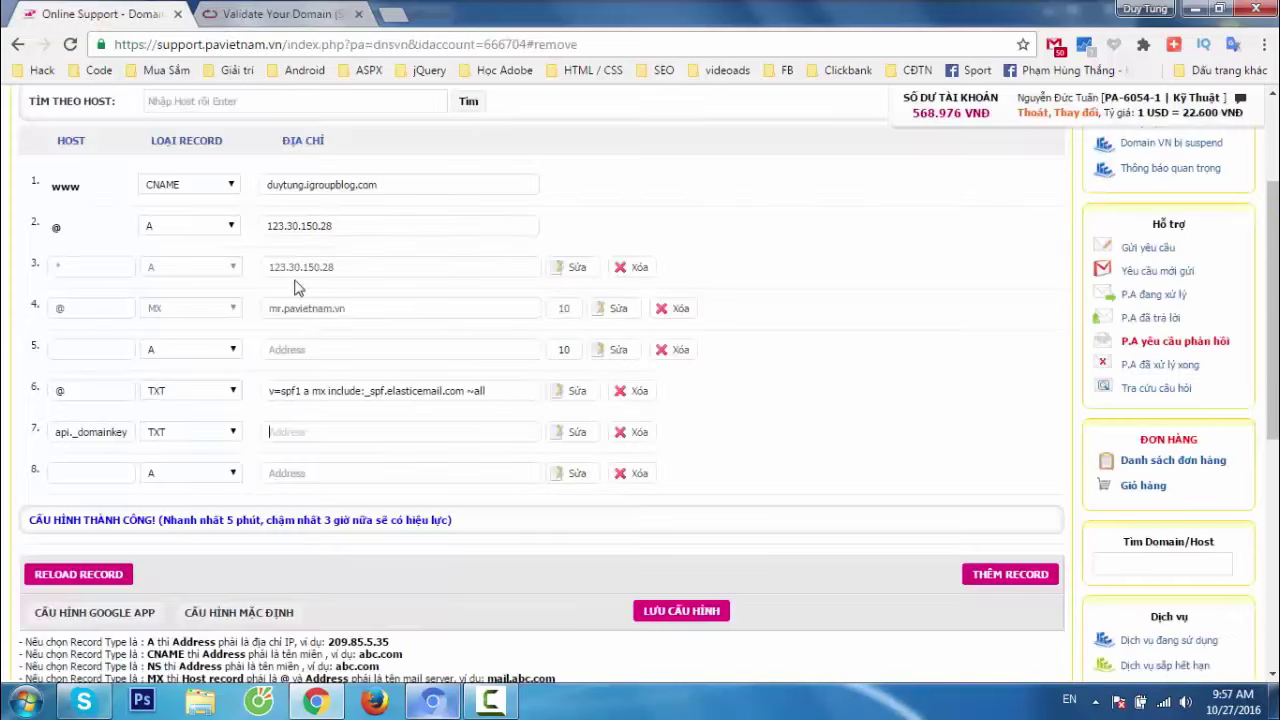
Paste the DKIM key into row 7's address and review the Tracking CNAME step.
right_click(322, 432)
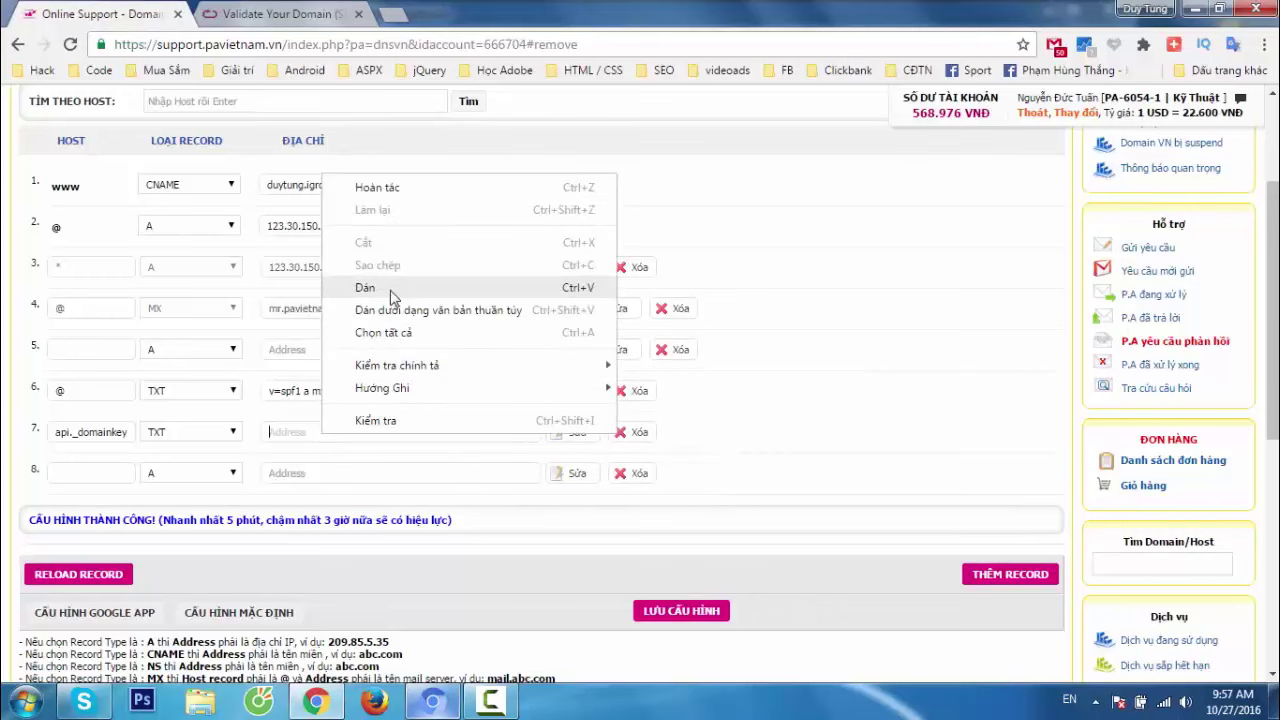
left_click(366, 288)
left_click(274, 18)
scroll(566, 408, "down", 3)
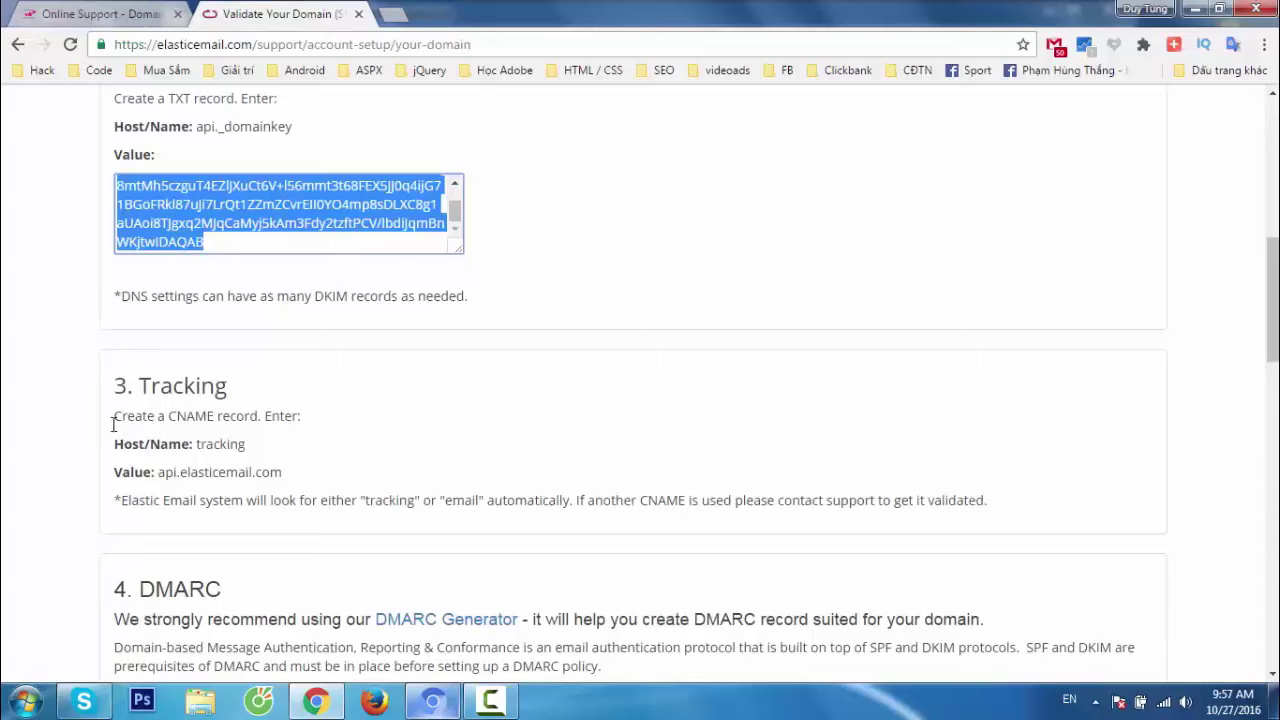
left_click_drag(171, 418, 174, 418)
left_click(186, 422)
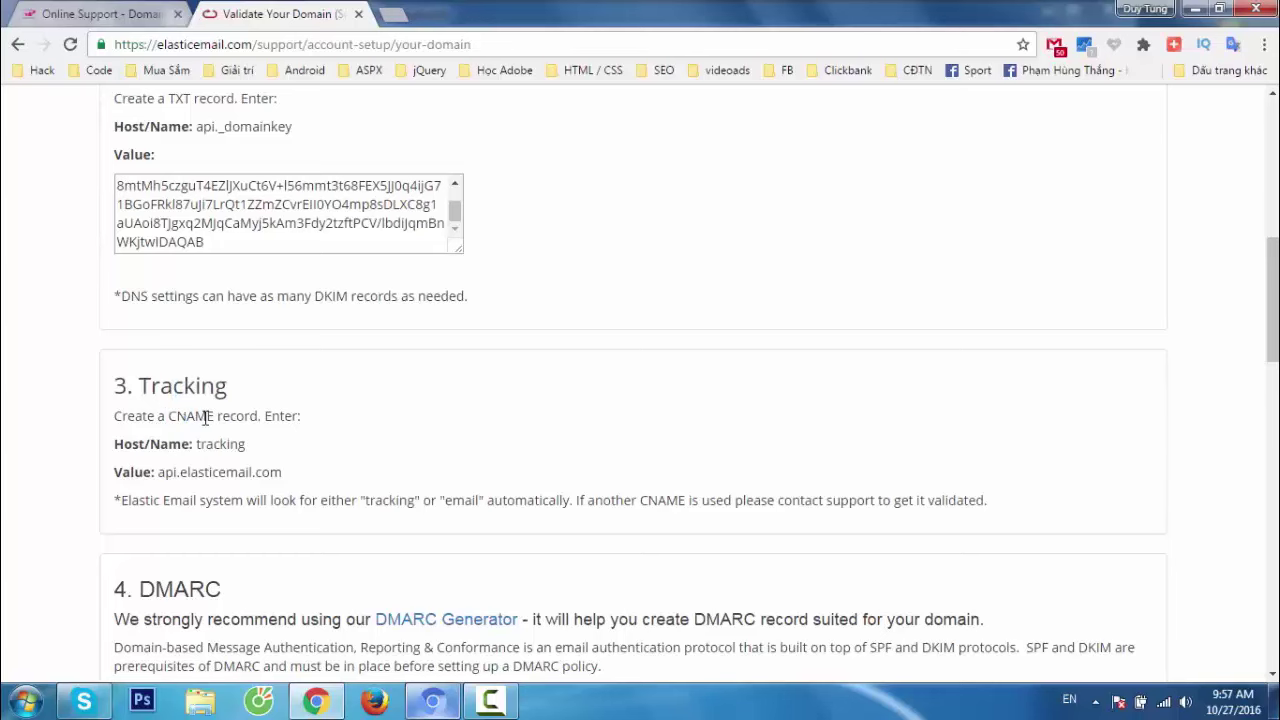
left_click_drag(197, 446, 263, 449)
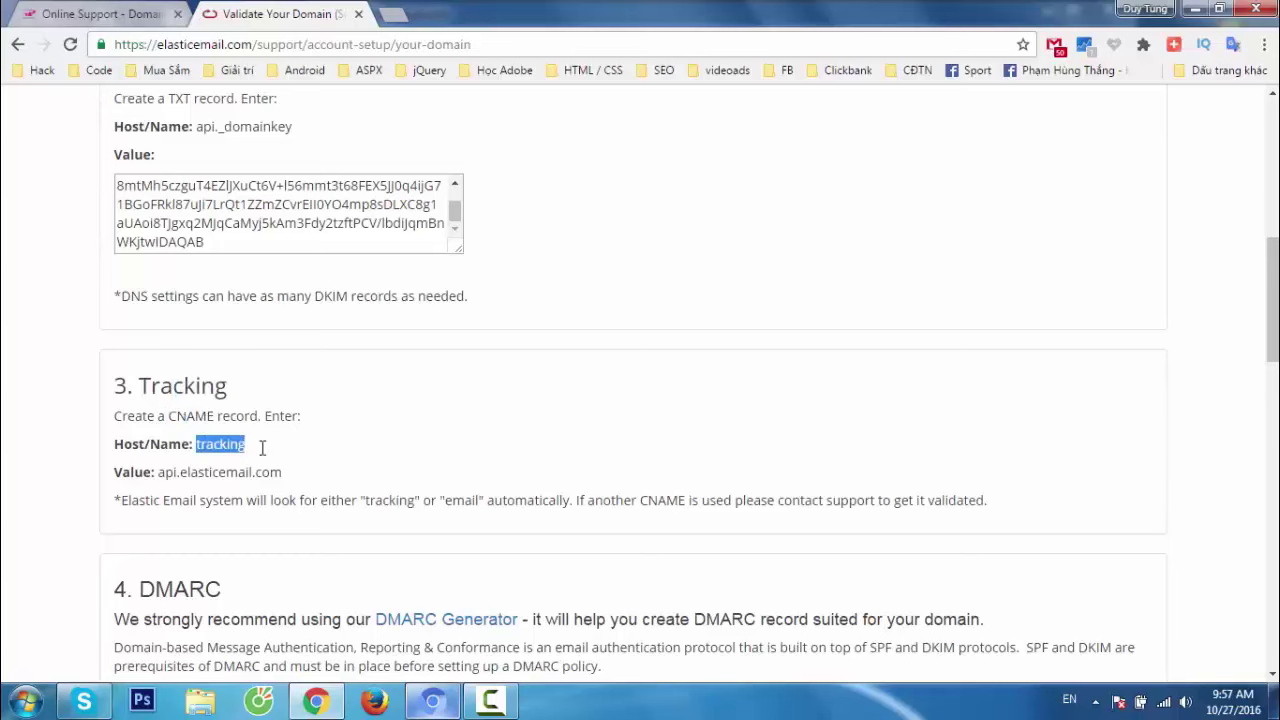
left_click(179, 415)
Make DNS row 8 a CNAME record with host tracking.
left_click(114, 15)
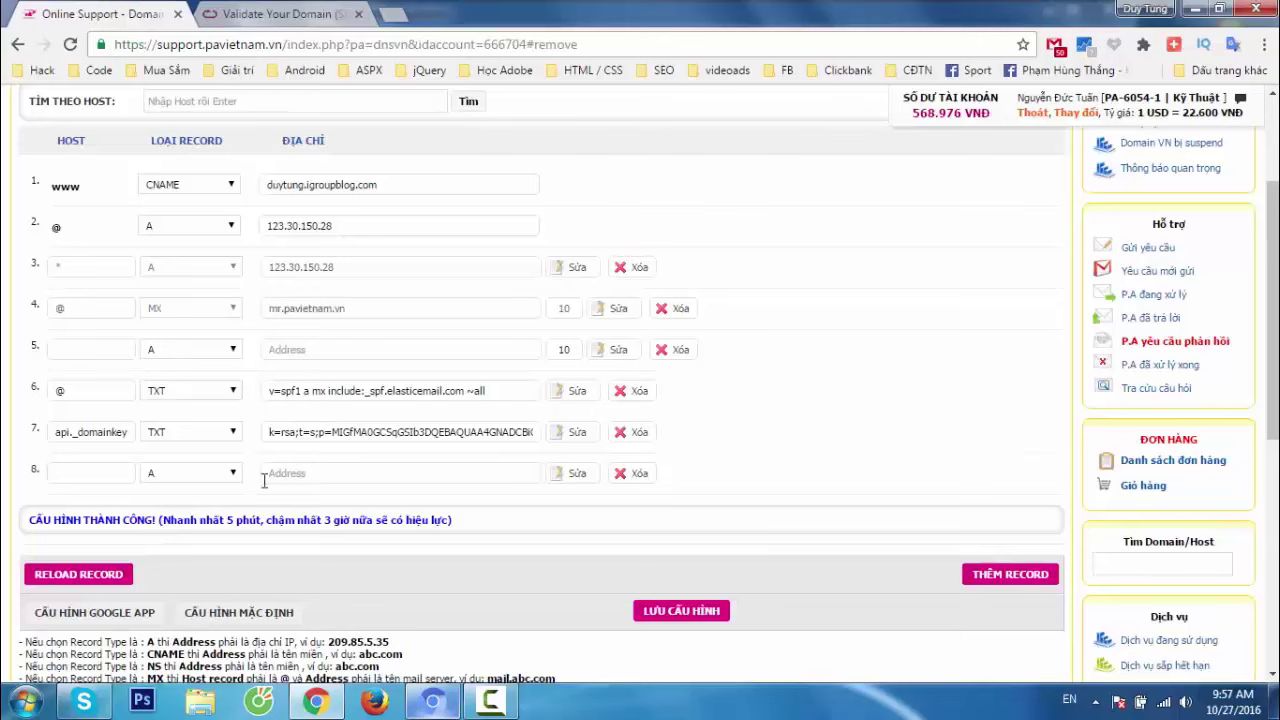
left_click(225, 473)
left_click(185, 500)
left_click(98, 467)
left_click(276, 16)
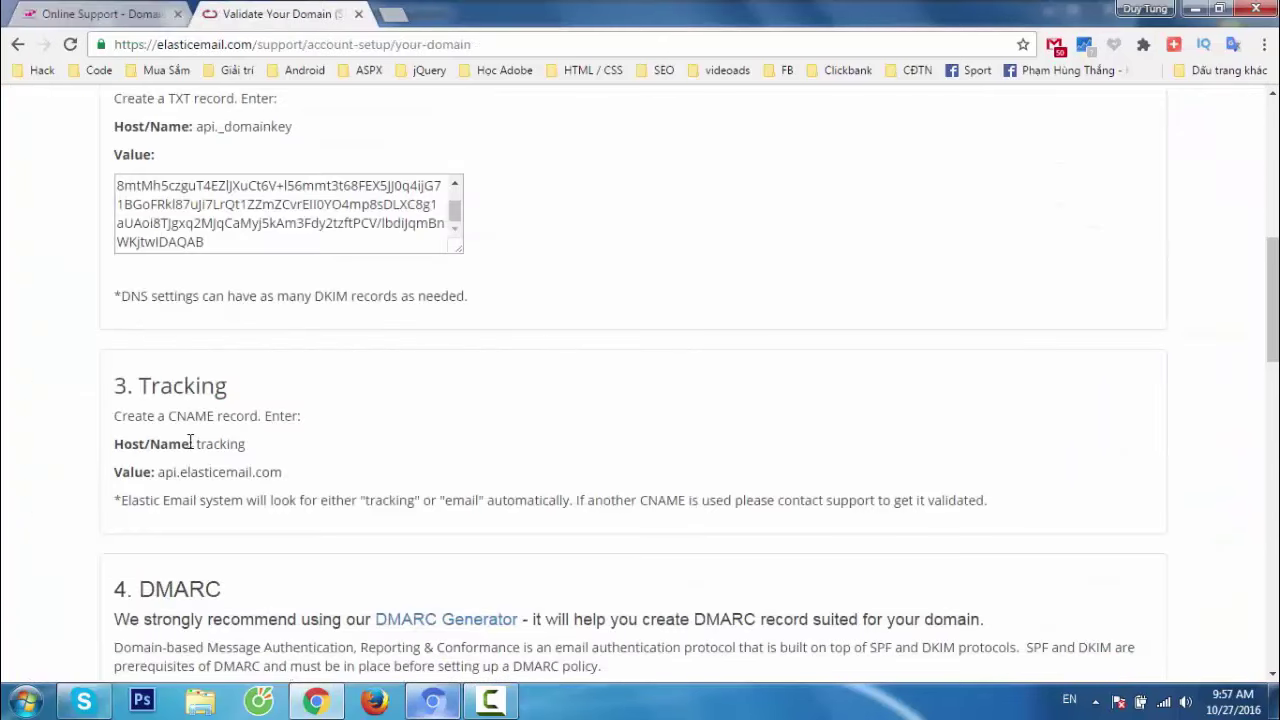
double_click(224, 446)
key("ctrl+c")
left_click(105, 15)
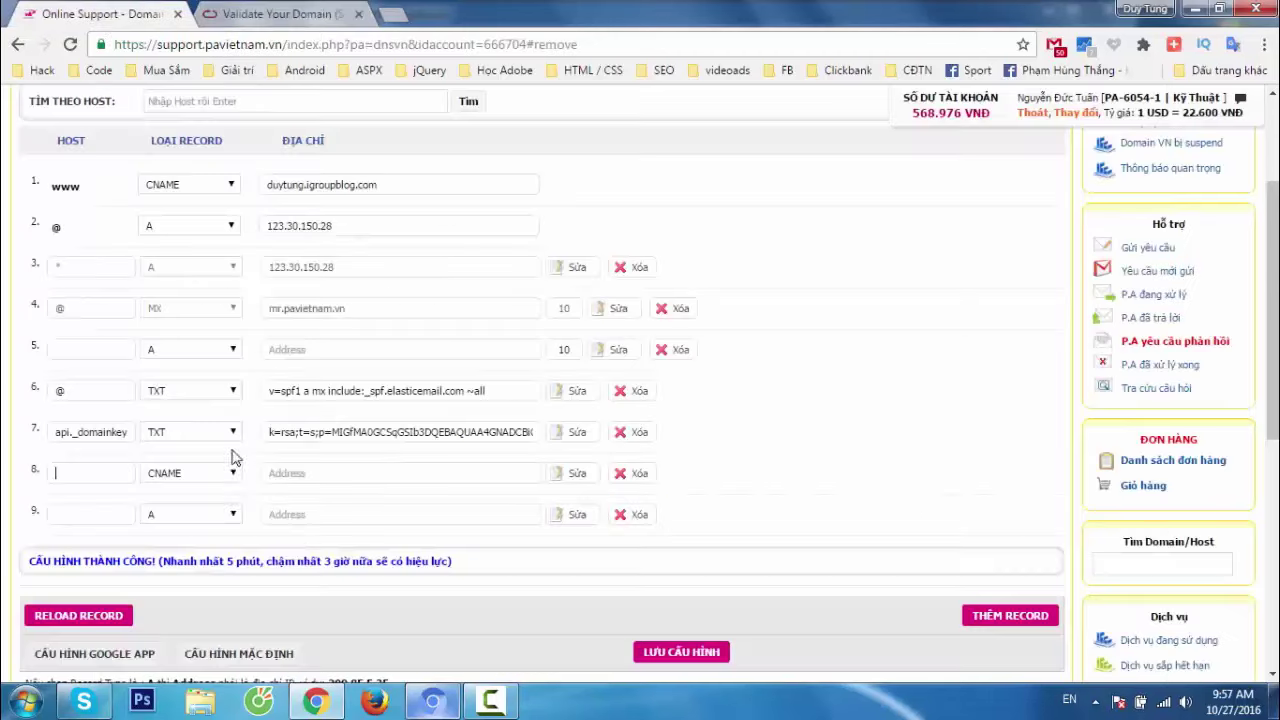
key("ctrl+v")
Set row 8's CNAME address to api.elasticemail.com.
left_click(290, 15)
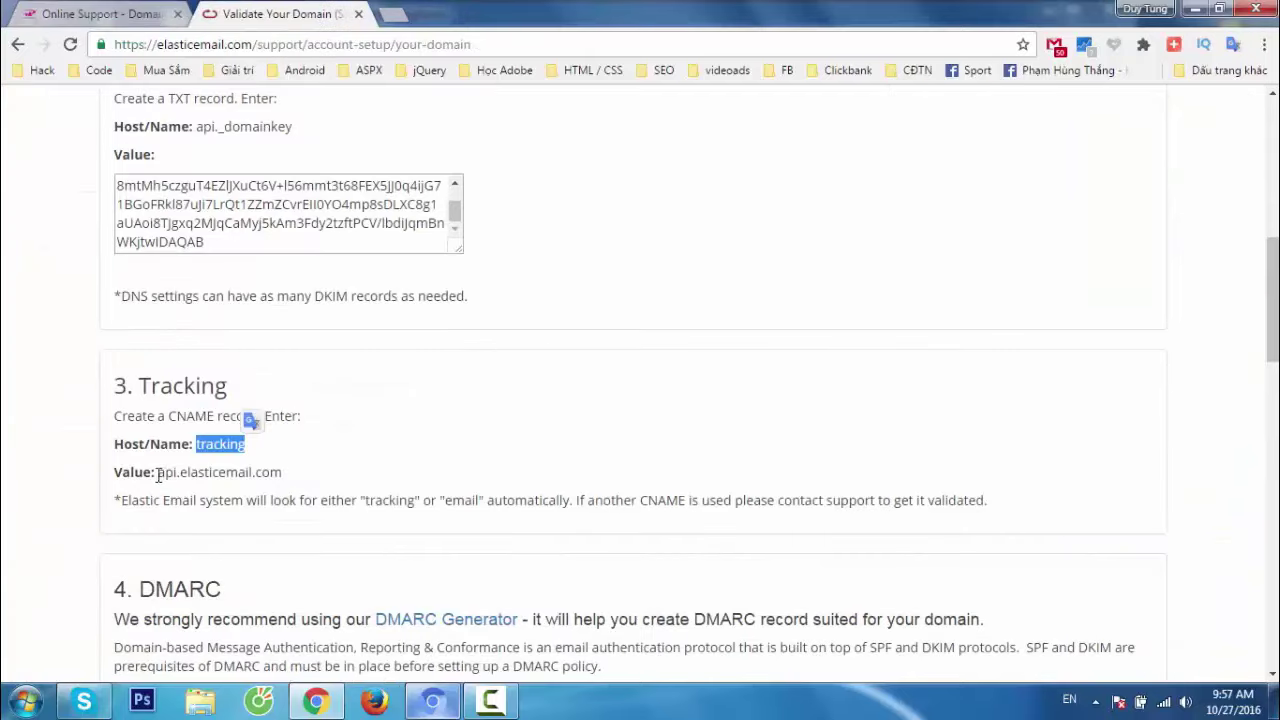
left_click_drag(158, 476, 279, 456)
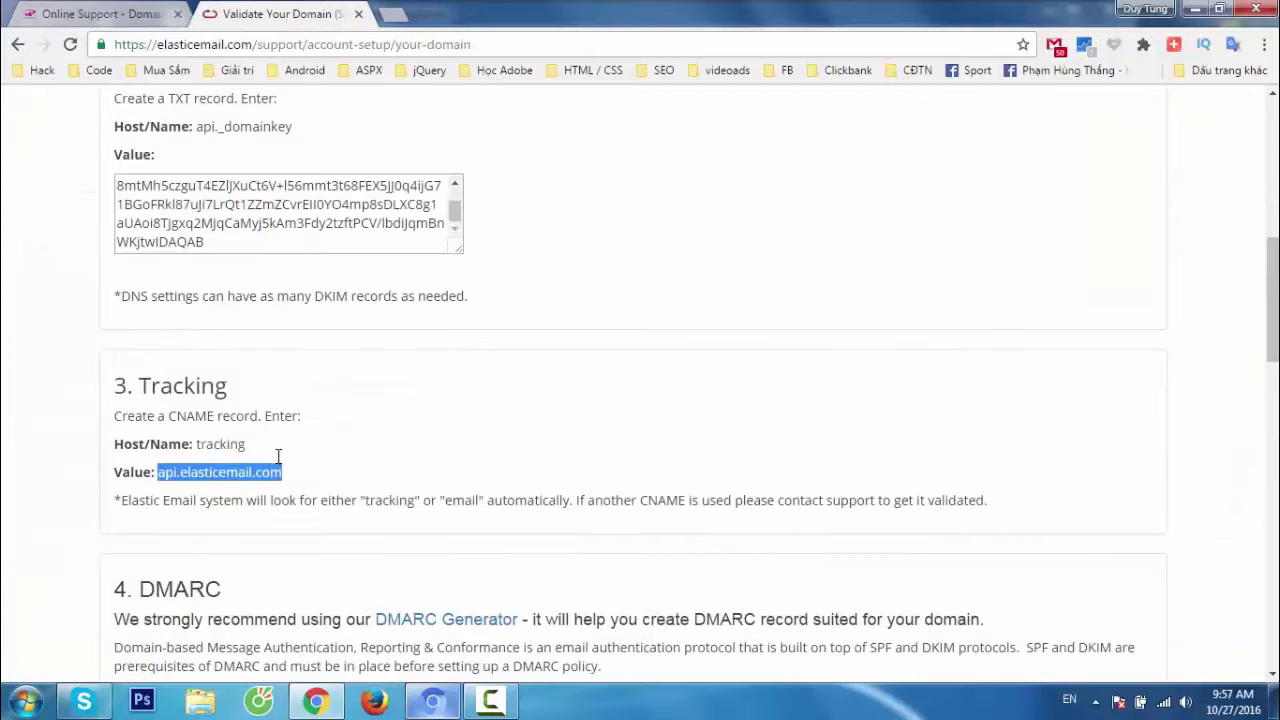
left_click(102, 14)
left_click(356, 475)
key("ctrl+v")
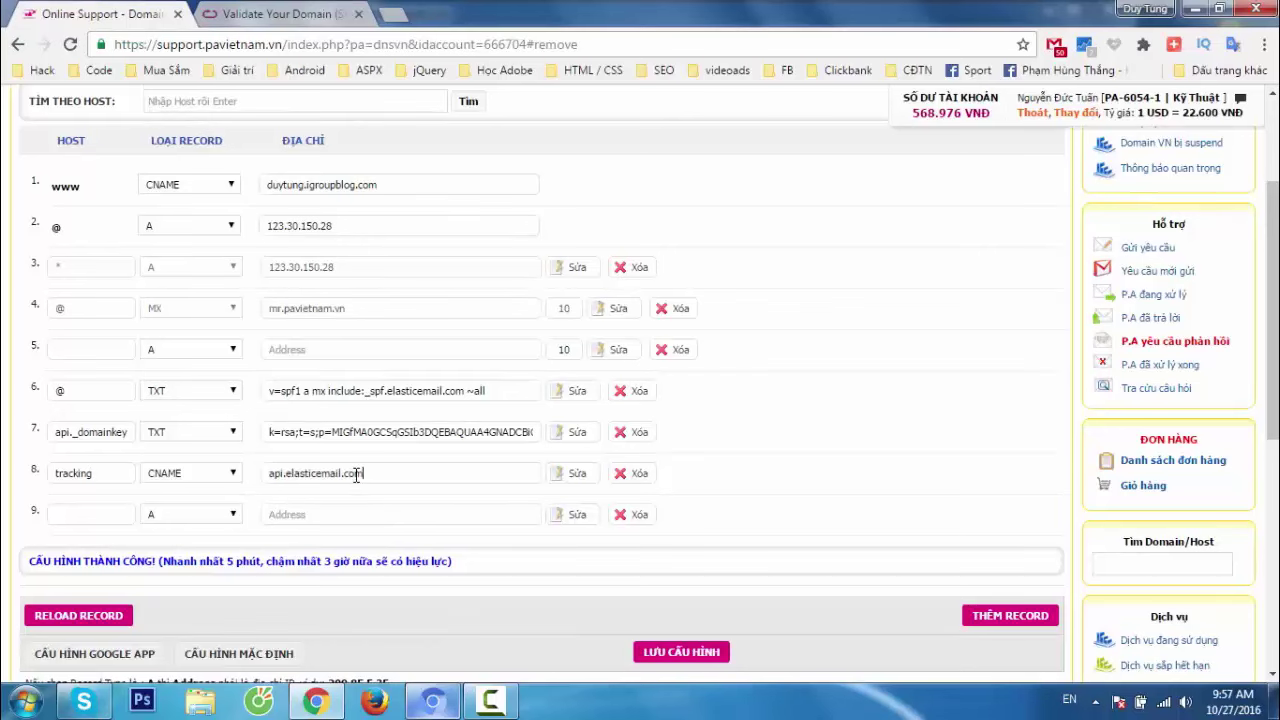
scroll(788, 477, "down", 1)
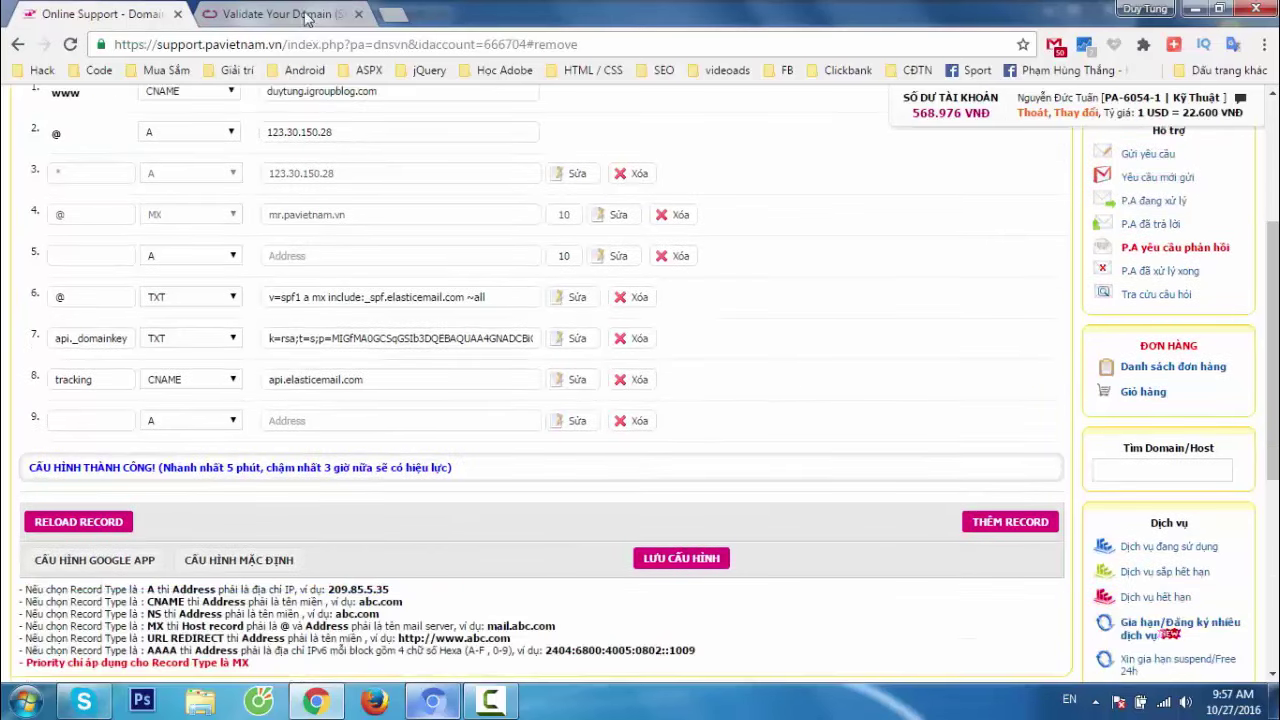
Scroll to the DMARC section and review Step 1's host line and SPF/DKIM notes.
left_click(306, 14)
scroll(452, 412, "down", 3)
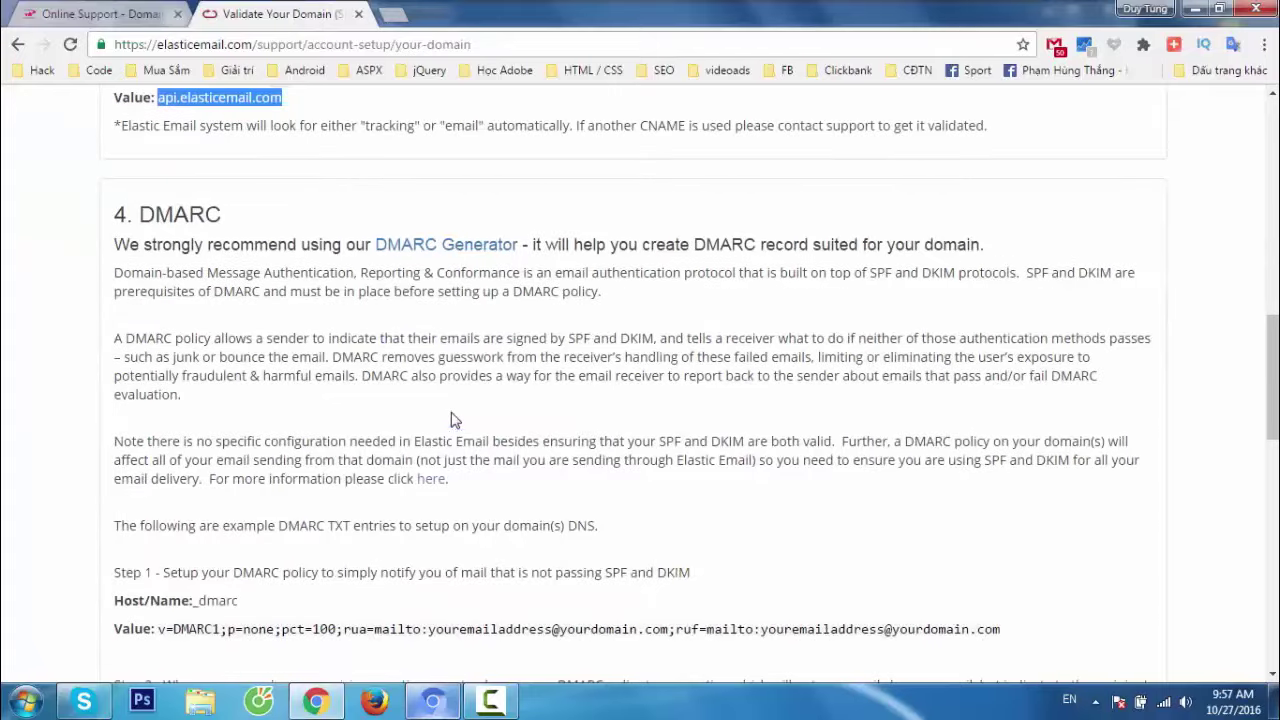
scroll(203, 320, "down", 2)
scroll(253, 337, "up", 3)
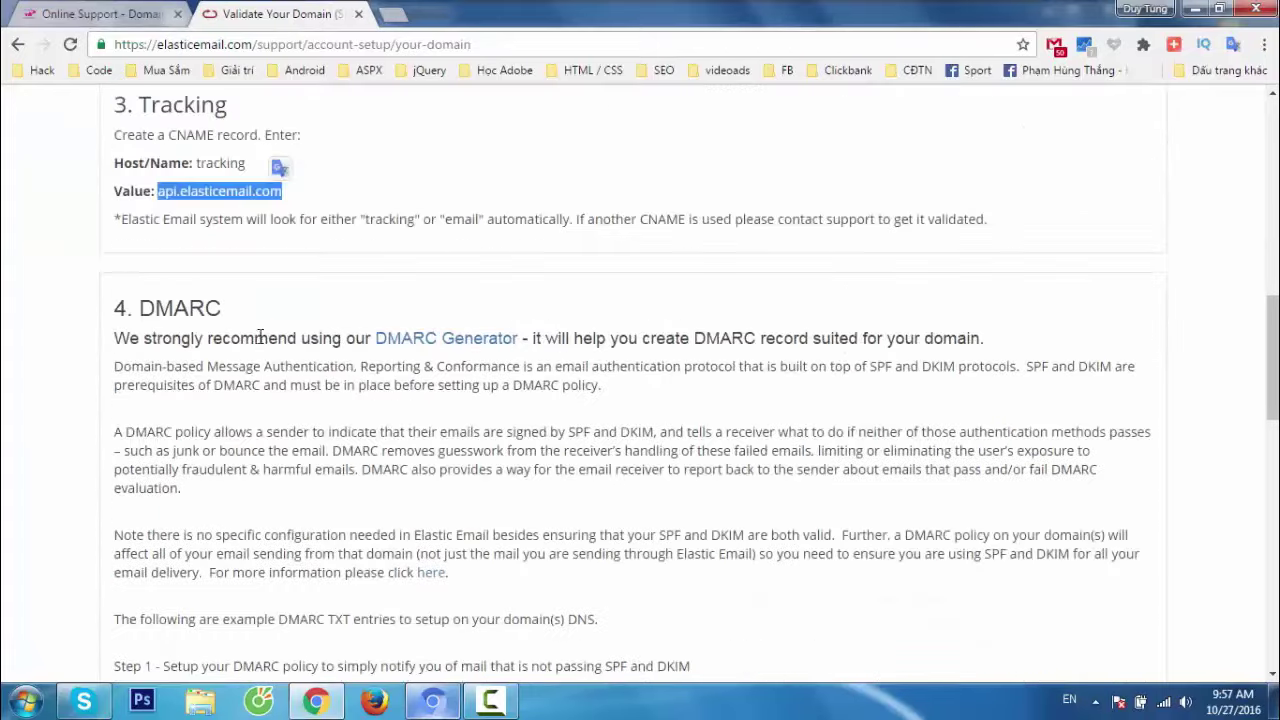
scroll(260, 336, "down", 2)
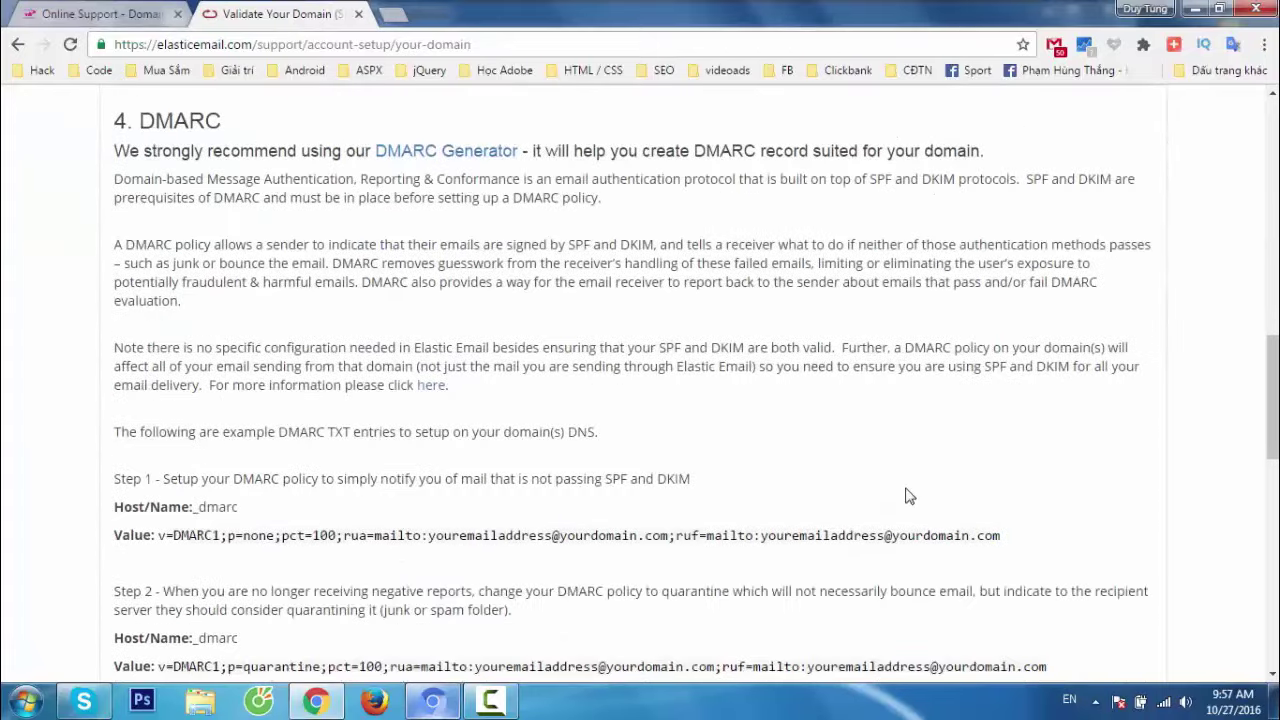
scroll(874, 452, "down", 2)
left_click_drag(118, 291, 372, 312)
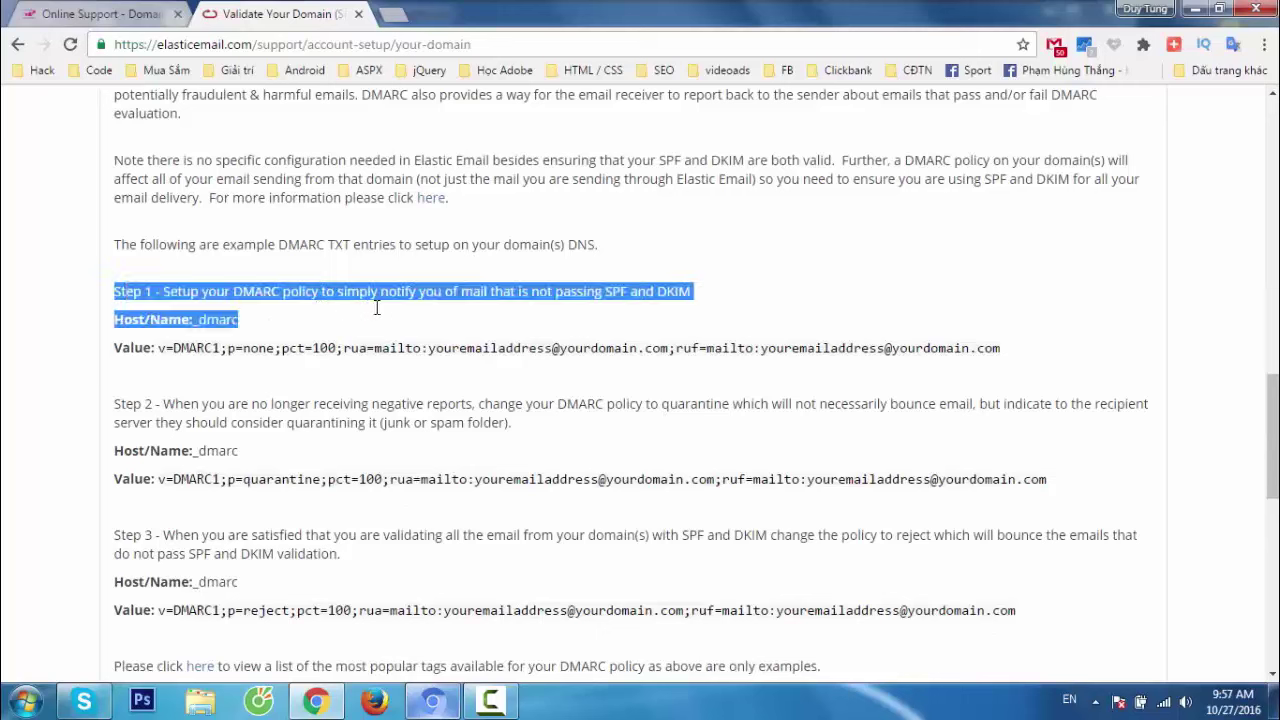
left_click(110, 297)
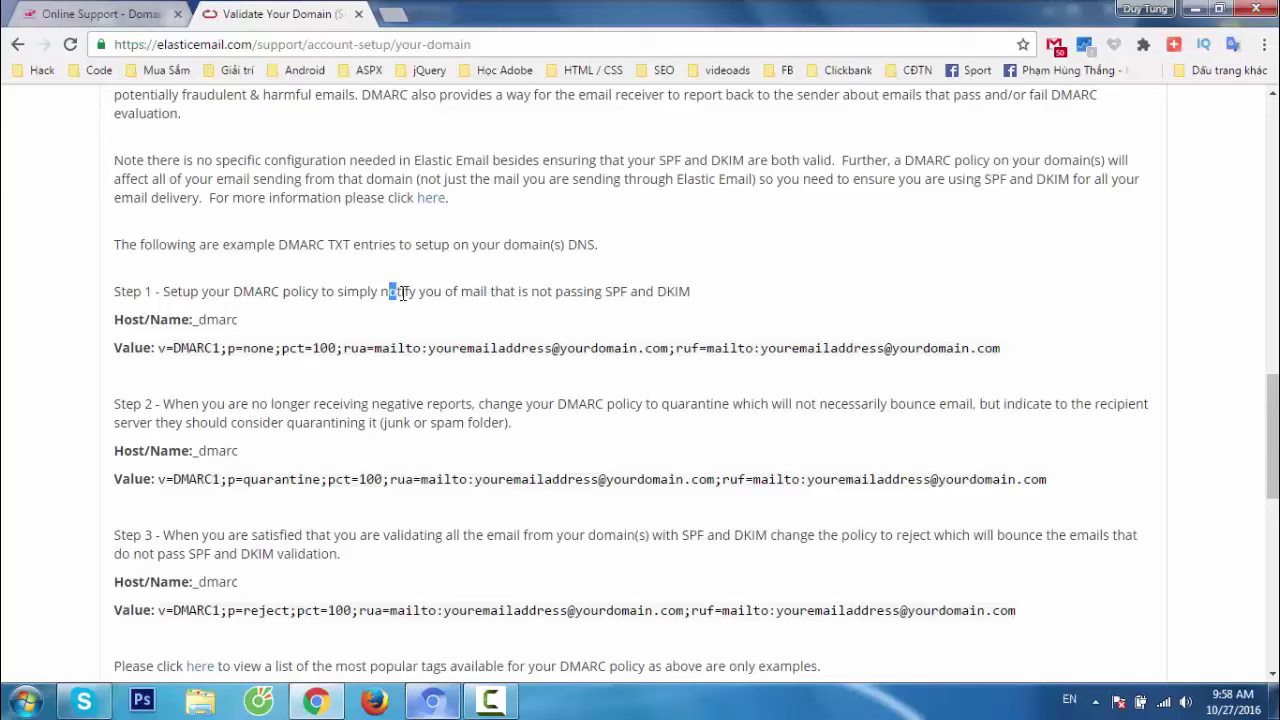
left_click_drag(401, 291, 473, 291)
left_click_drag(606, 293, 690, 291)
left_click(745, 299)
Select the Step 2 DMARC host name _dmarc.
scroll(224, 441, "down", 1)
scroll(224, 441, "down", 1)
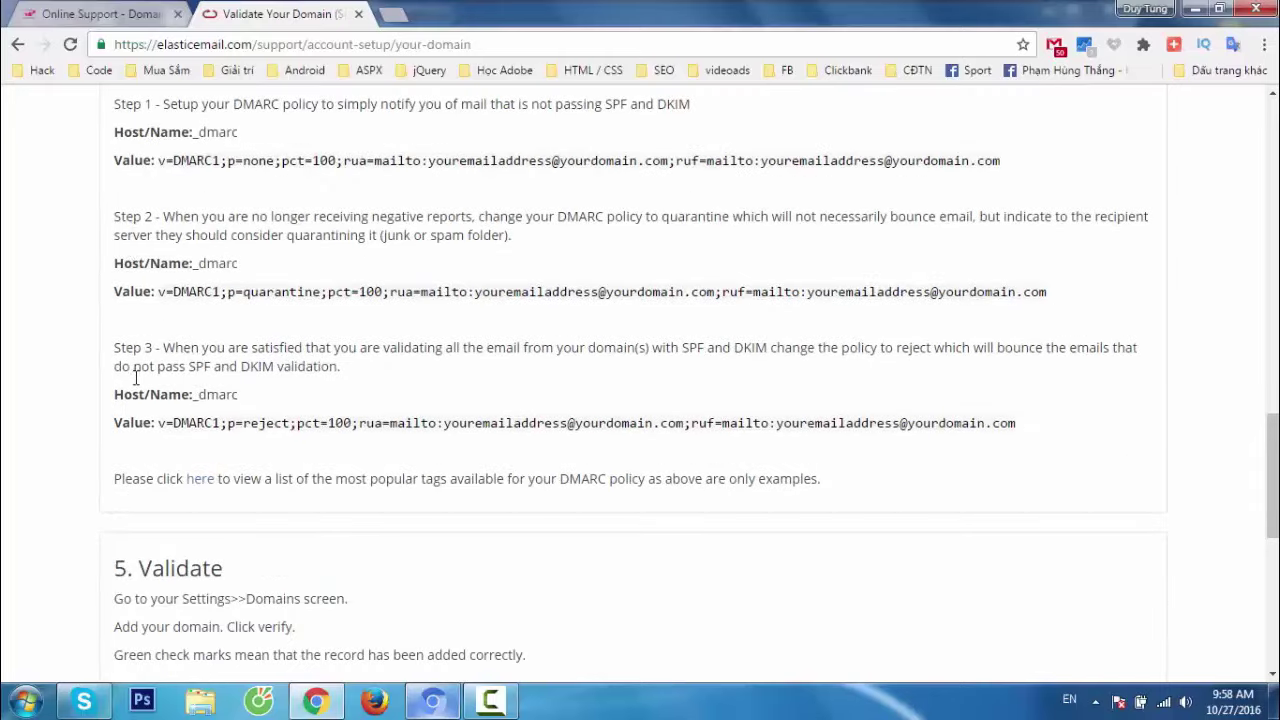
double_click(220, 265)
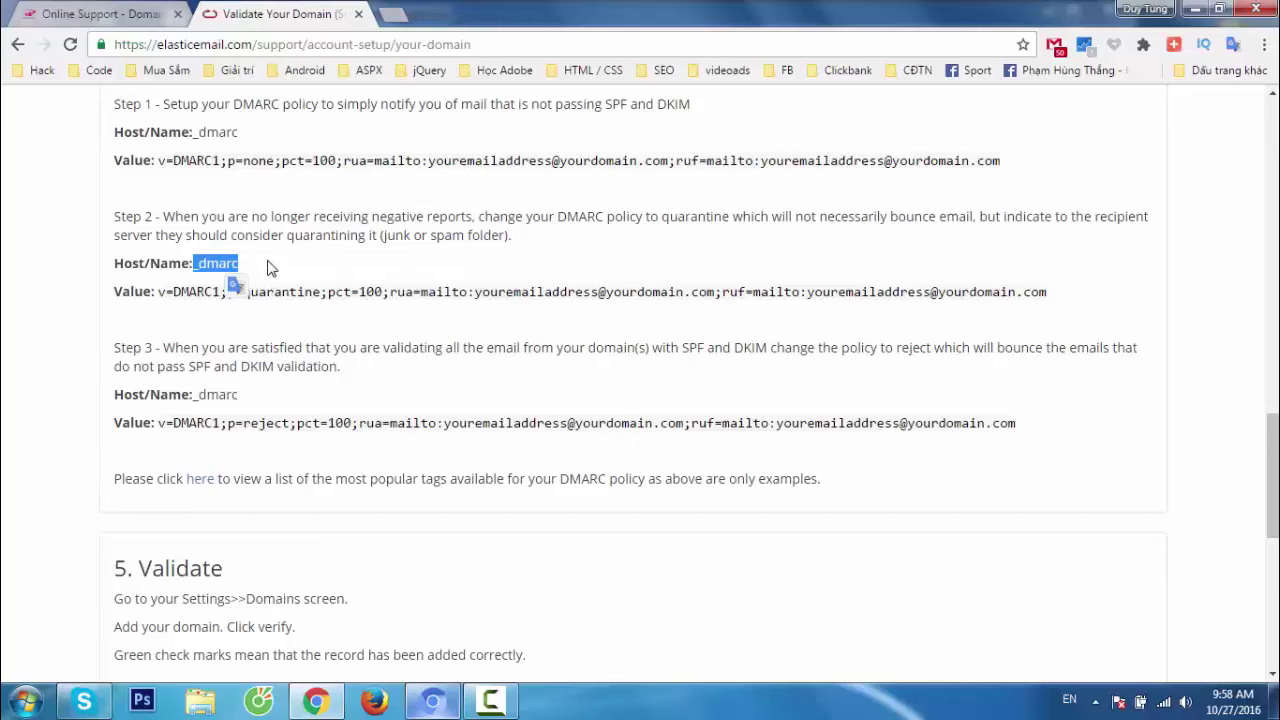
Set DNS row 9's host to _dmarc and its record type to TXT.
left_click(100, 12)
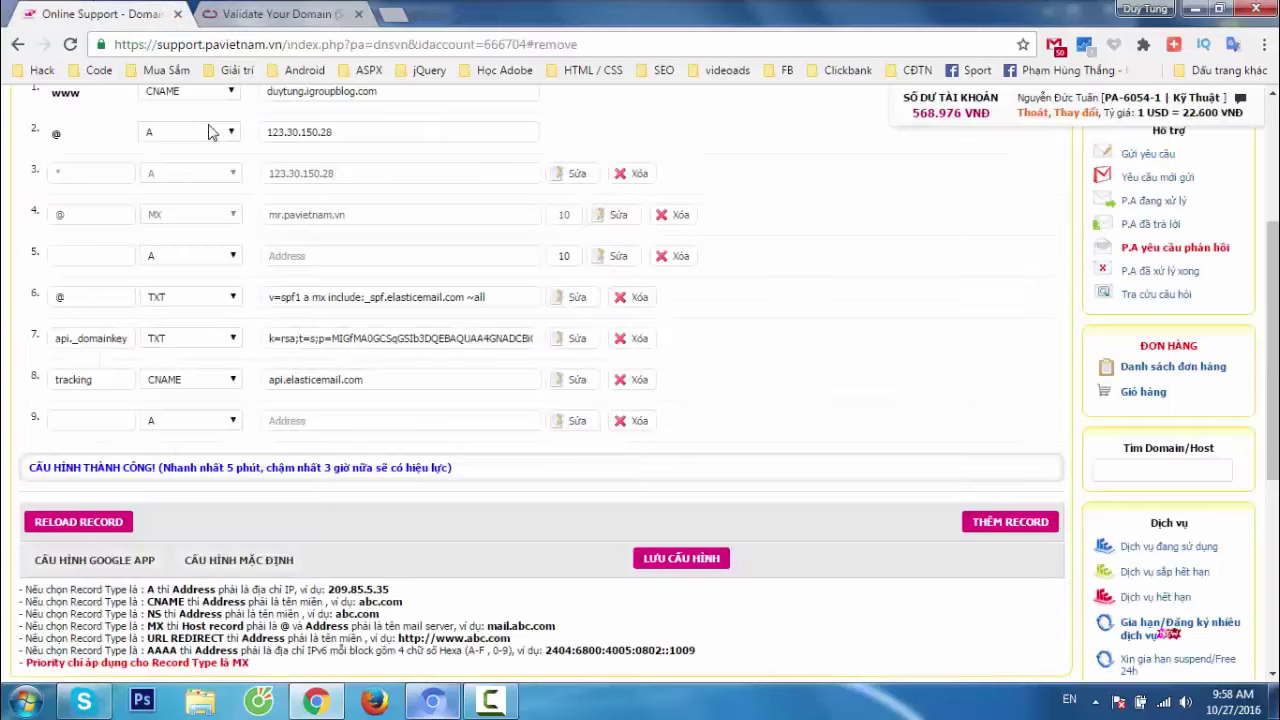
left_click(107, 423)
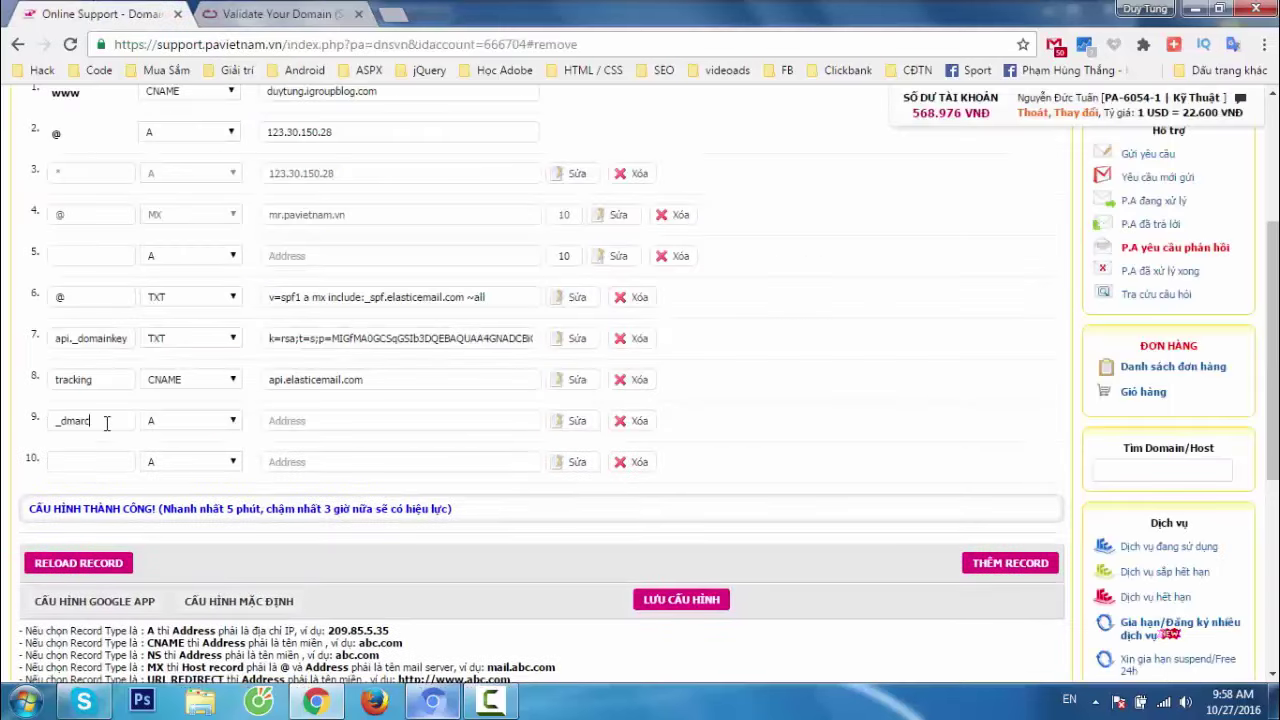
key("ctrl+v")
left_click(278, 16)
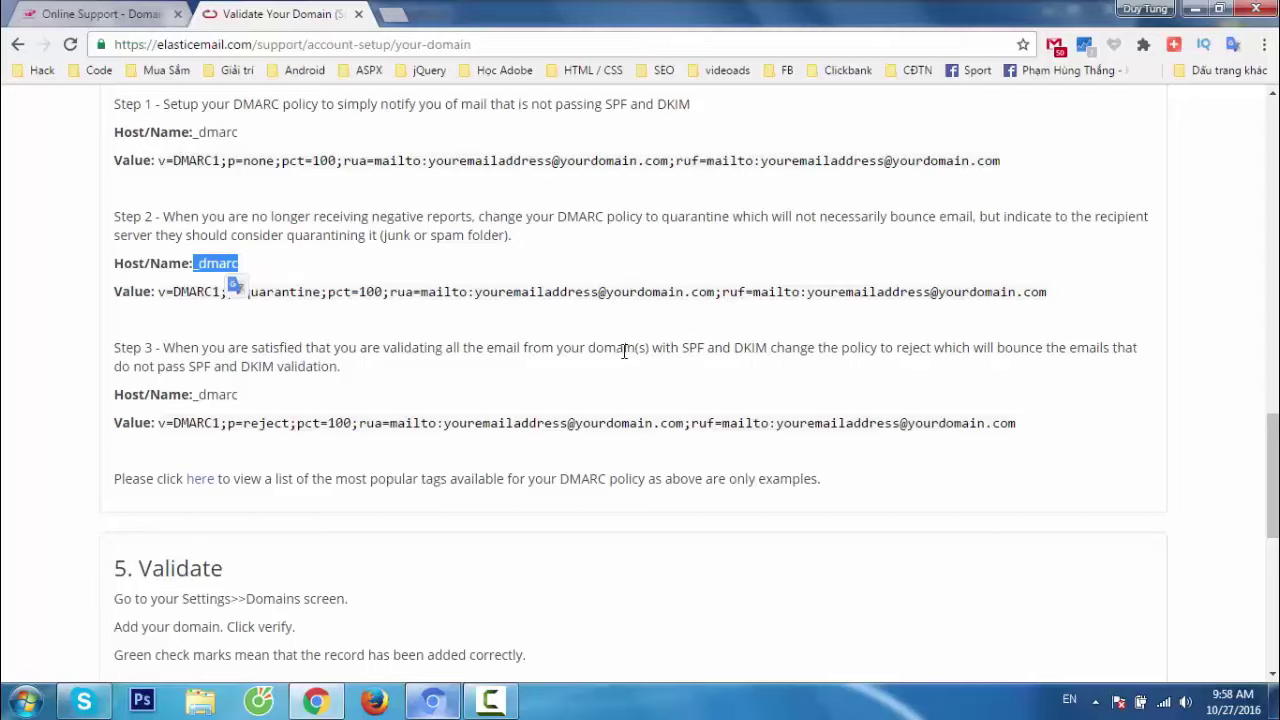
scroll(624, 350, "up", 2)
left_click_drag(316, 244, 341, 241)
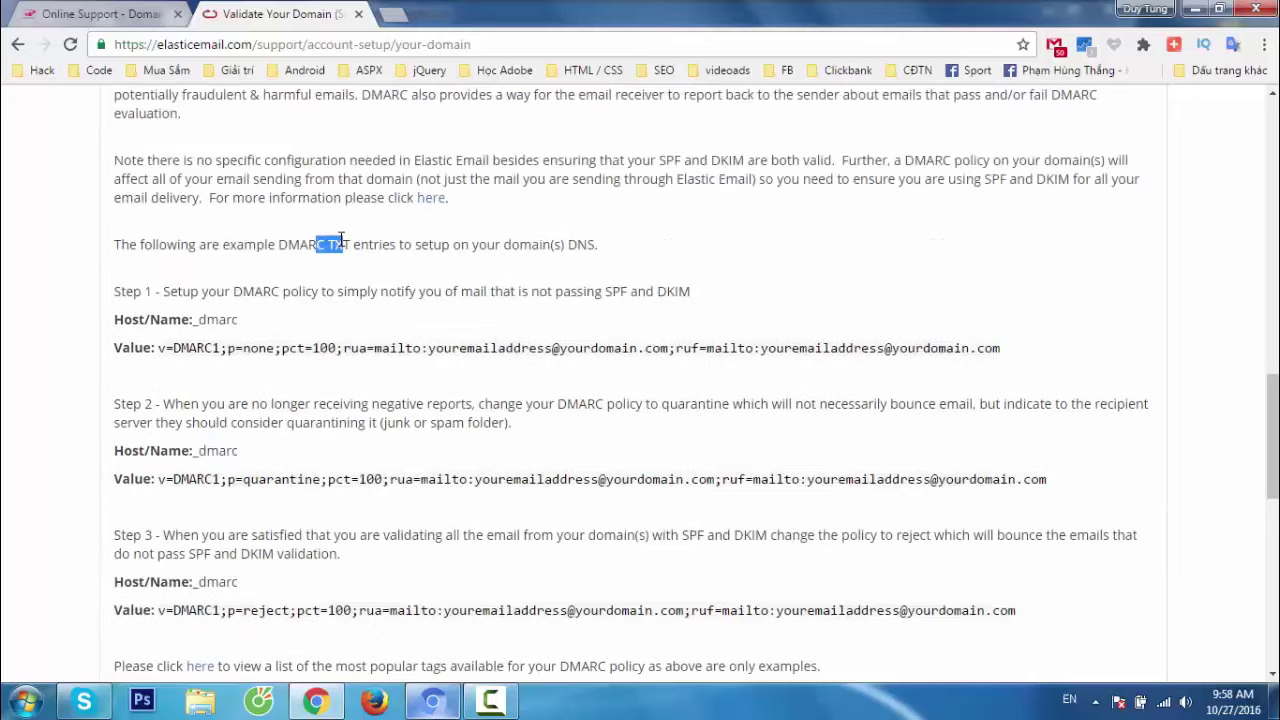
scroll(514, 406, "down", 2)
left_click(128, 12)
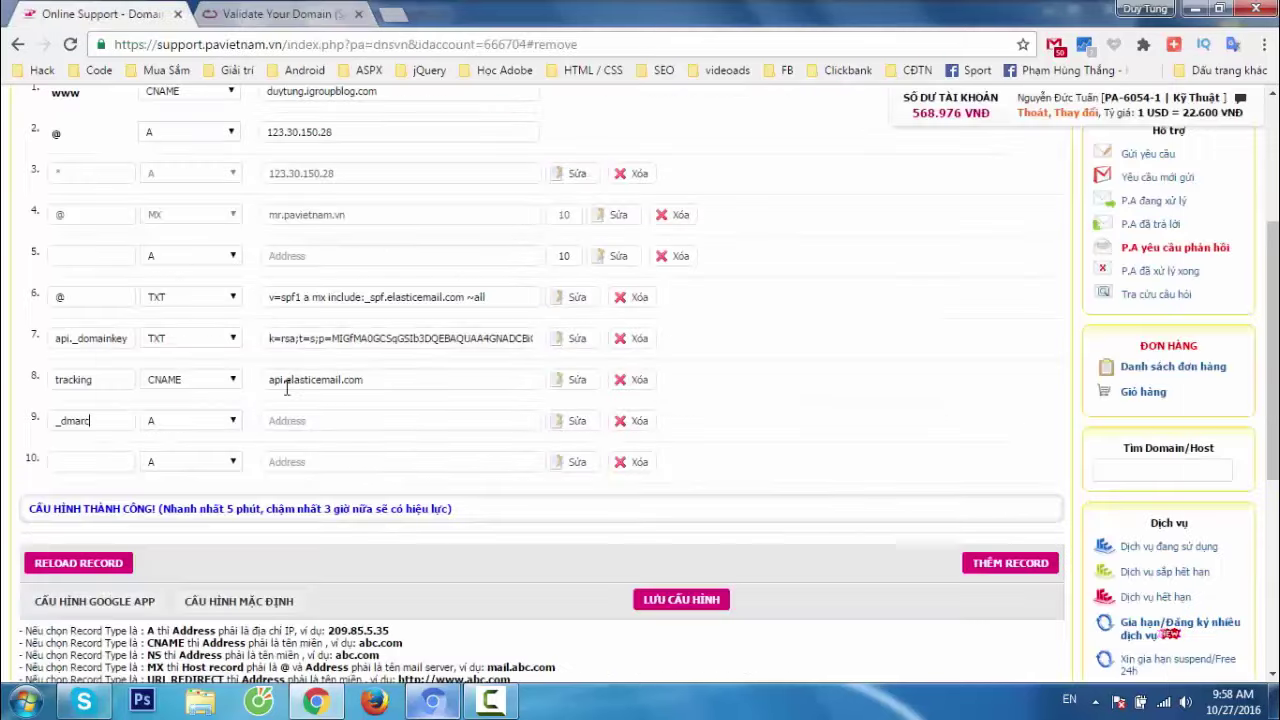
left_click(204, 428)
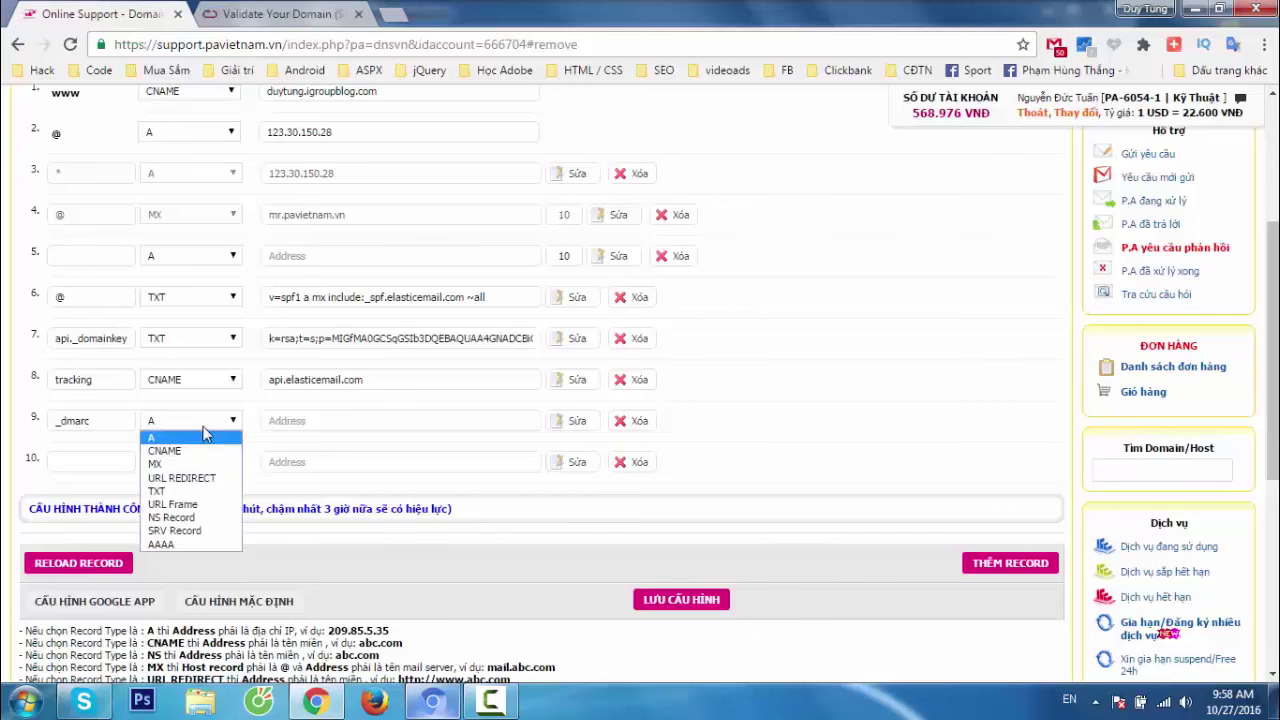
left_click(171, 491)
left_click(296, 16)
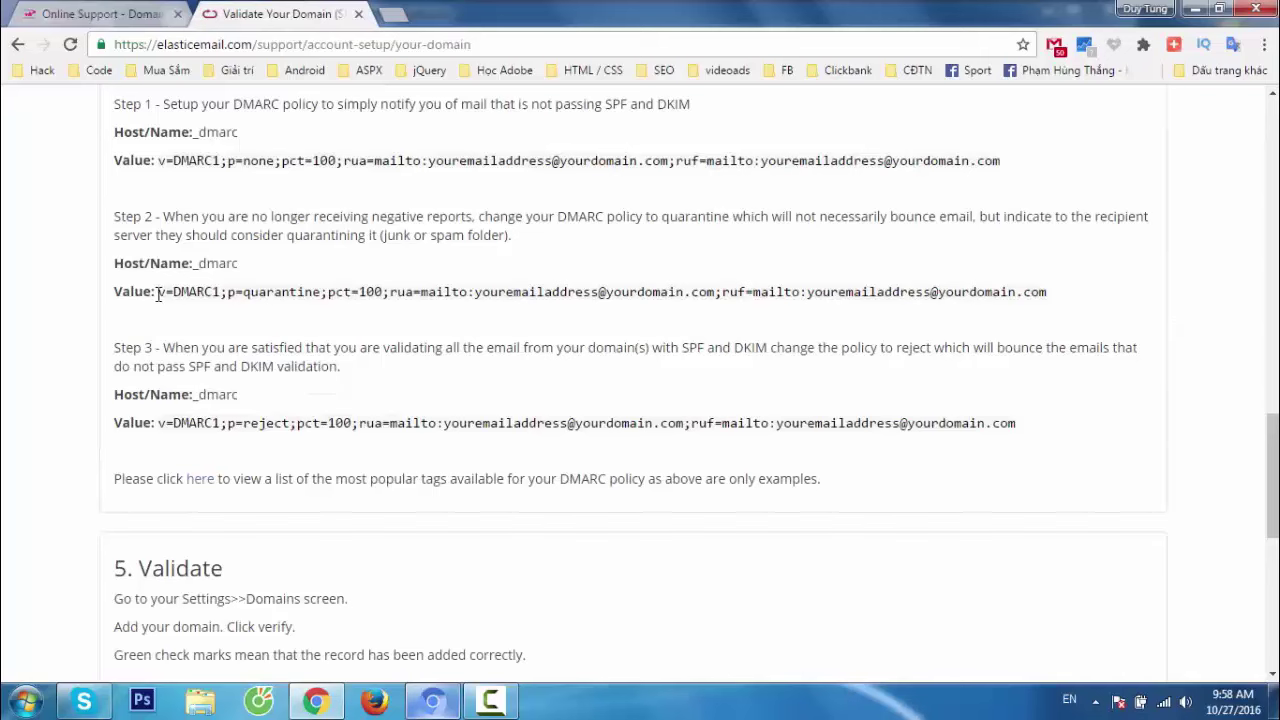
Copy the Step 2 quarantine DMARC value into row 9's address field.
left_click_drag(158, 292, 1088, 294)
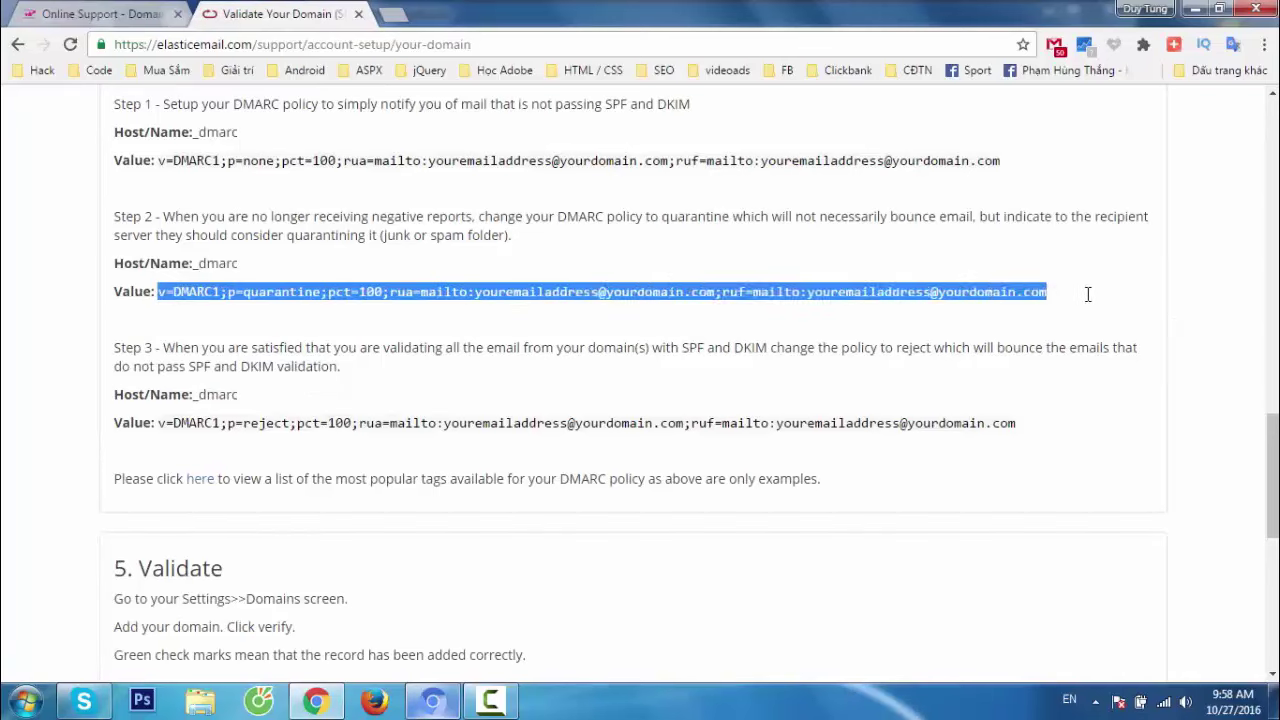
left_click(281, 328)
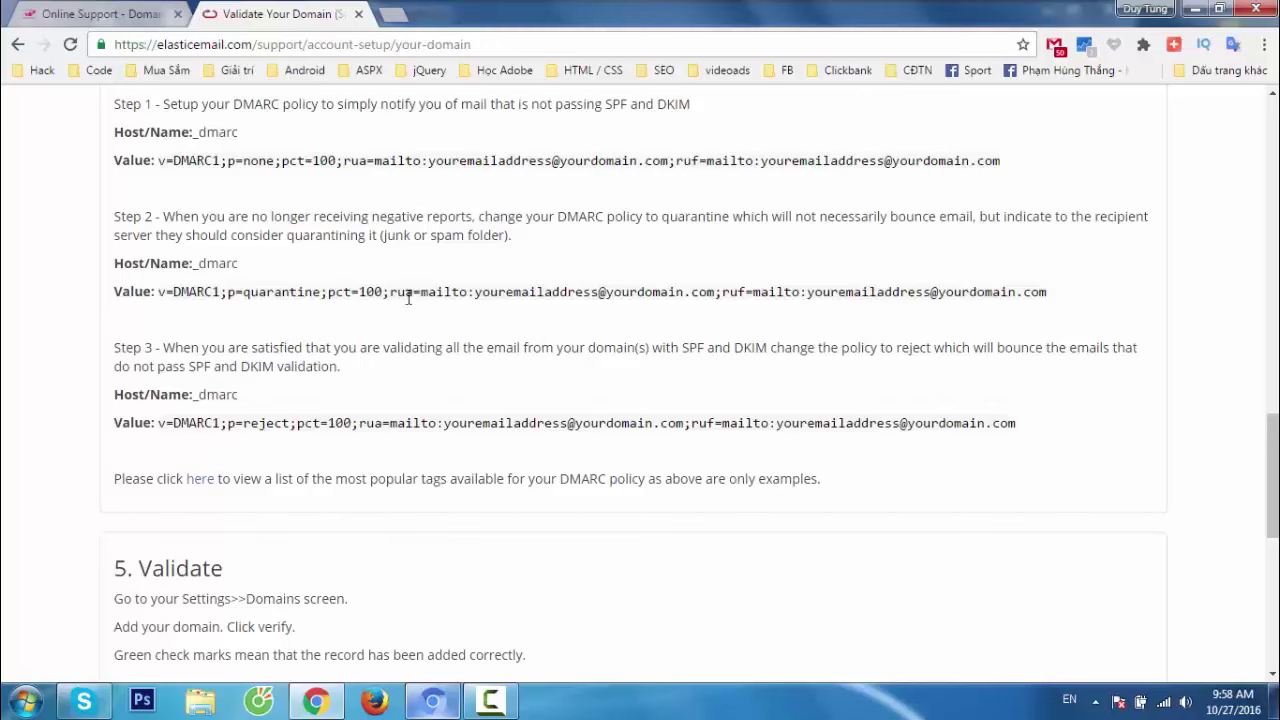
left_click_drag(474, 292, 716, 294)
left_click_drag(809, 292, 1050, 292)
left_click(870, 326)
left_click_drag(158, 292, 1043, 293)
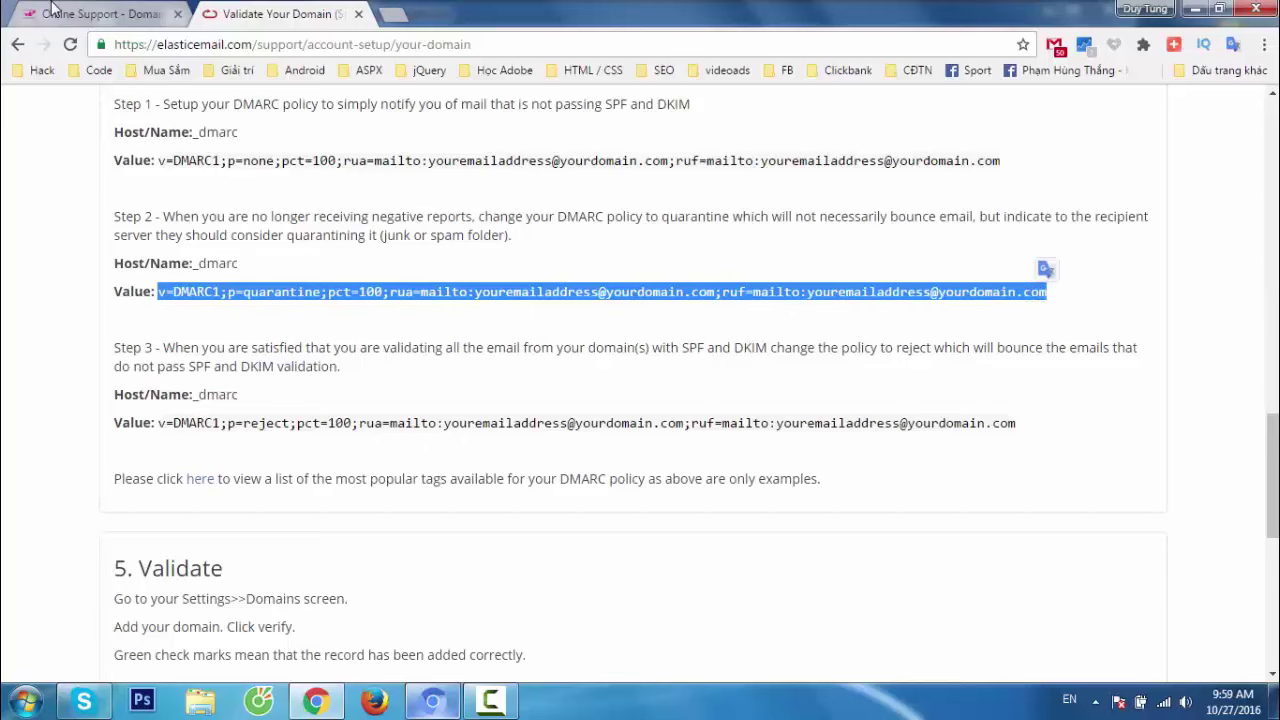
left_click(60, 13)
key("ctrl+v")
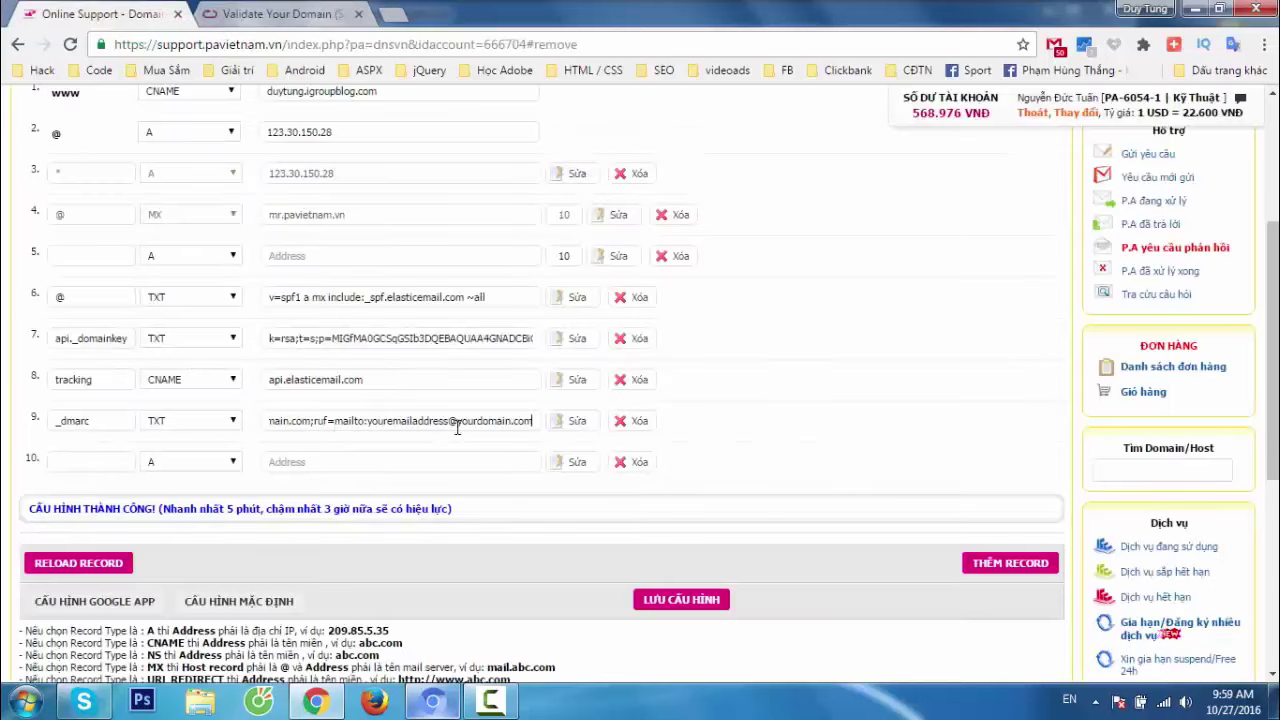
left_click_drag(366, 426, 370, 426)
double_click(409, 421)
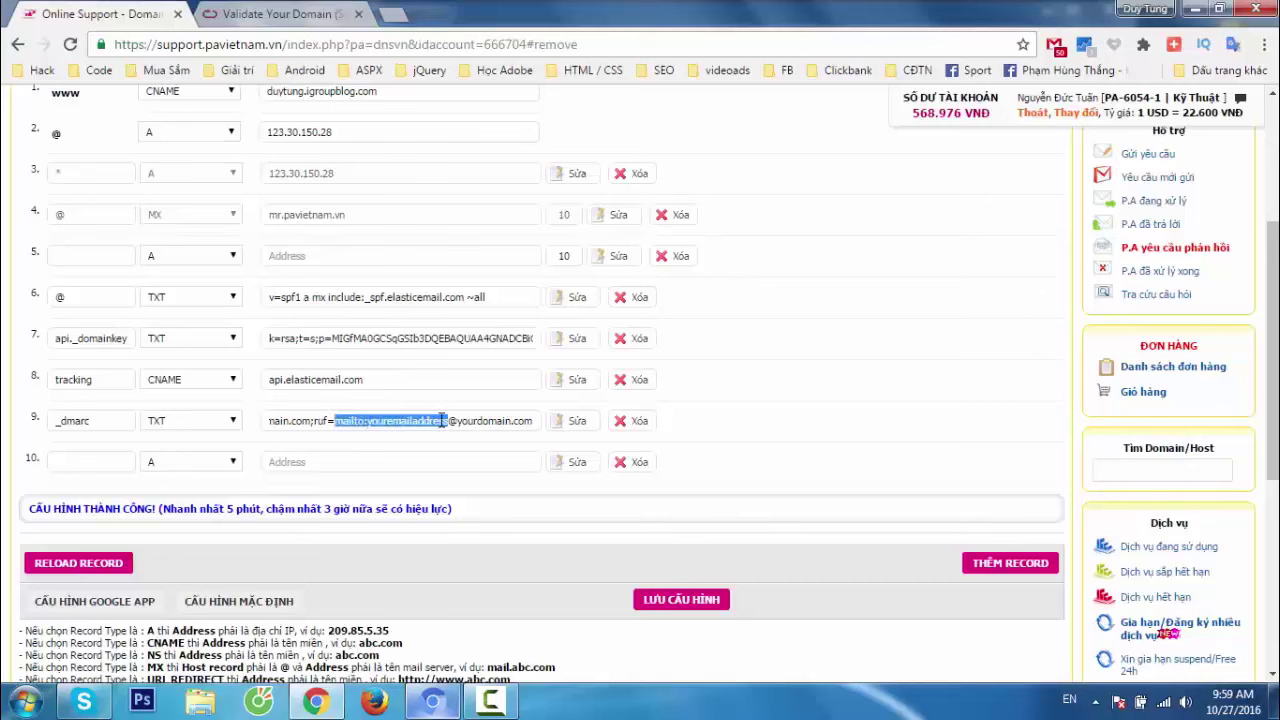
left_click(441, 421)
left_click_drag(533, 421, 370, 421)
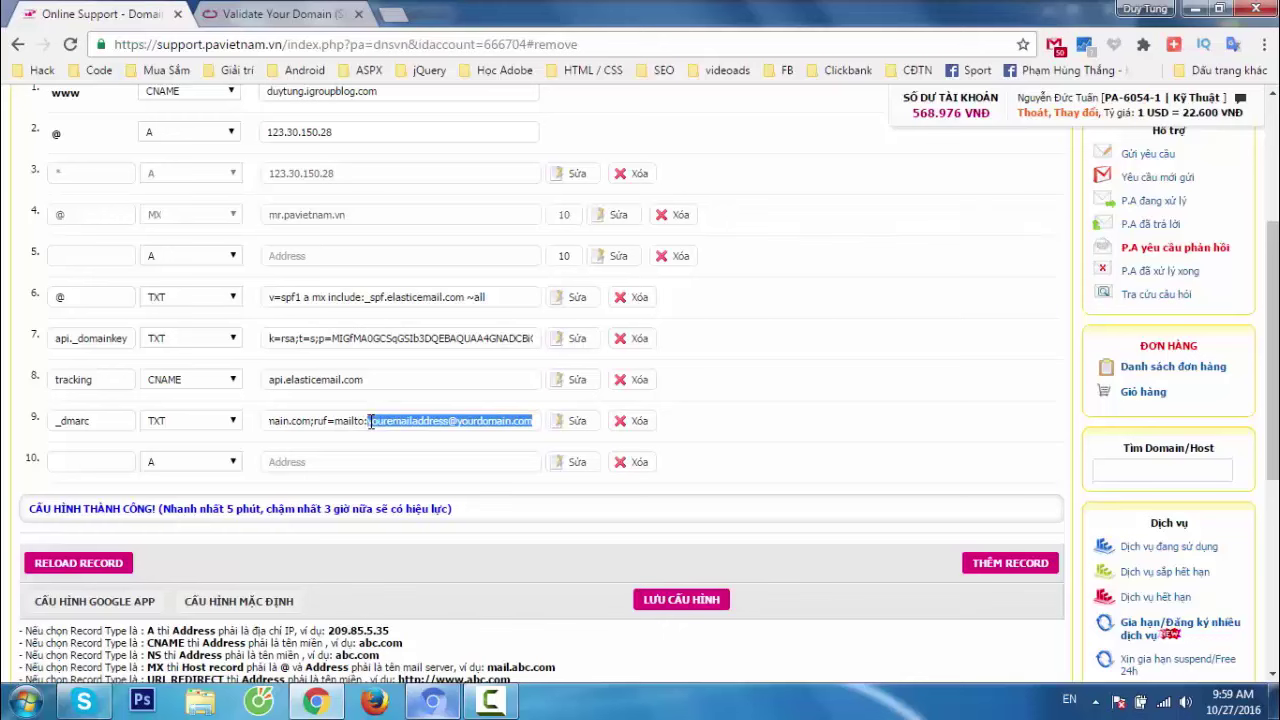
key("BackSpace")
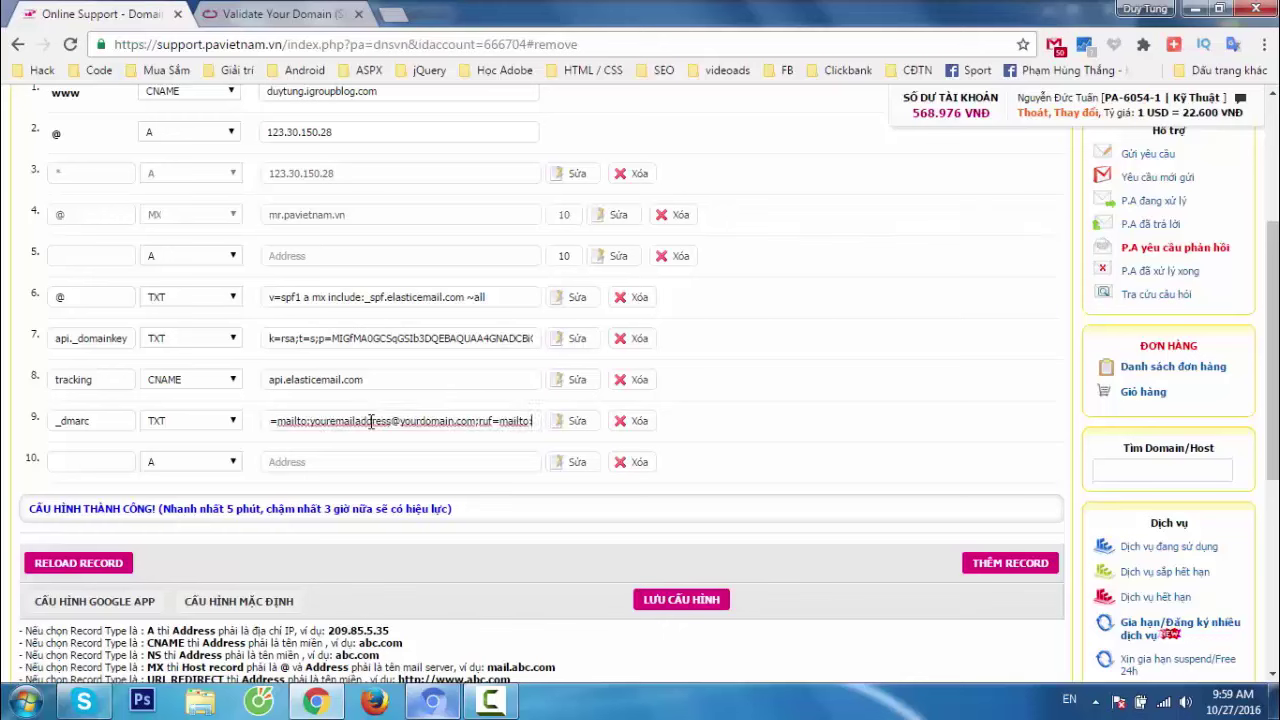
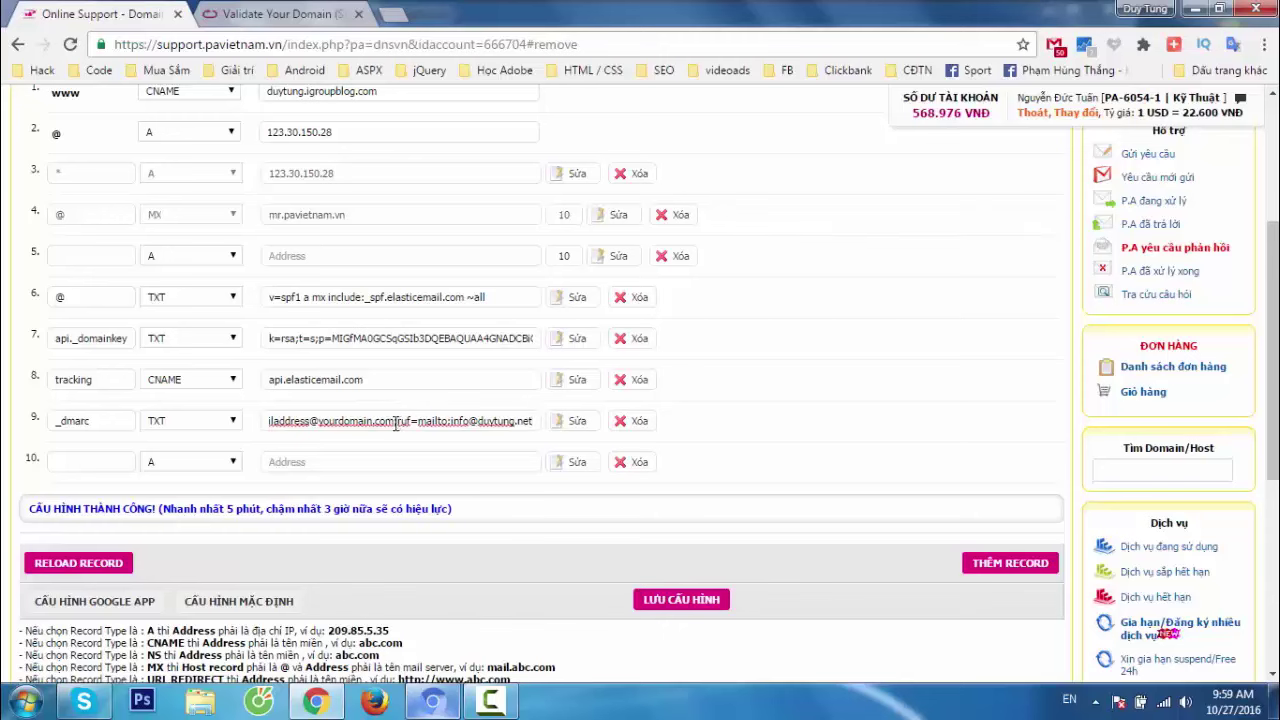
key("Left")
key("Left")
key("Left")
key("Left")
key("Left")
key("Left")
key("Left")
key("Left")
key("Left")
key("Left")
key("Left")
key("Left")
key("Left")
key("Left")
key("Left")
key("Left")
key("Left")
key("Left")
key("Left")
key("Left")
key("BackSpace")
key("BackSpace")
key("BackSpace")
key("BackSpace")
key("BackSpace")
key("BackSpace")
key("BackSpace")
key("BackSpace")
key("BackSpace")
key("BackSpace")
key("BackSpace")
key("BackSpace")
key("BackSpace")
key("BackSpace")
key("BackSpace")
key("BackSpace")
key("BackSpace")
key("BackSpace")
key("BackSpace")
key("BackSpace")
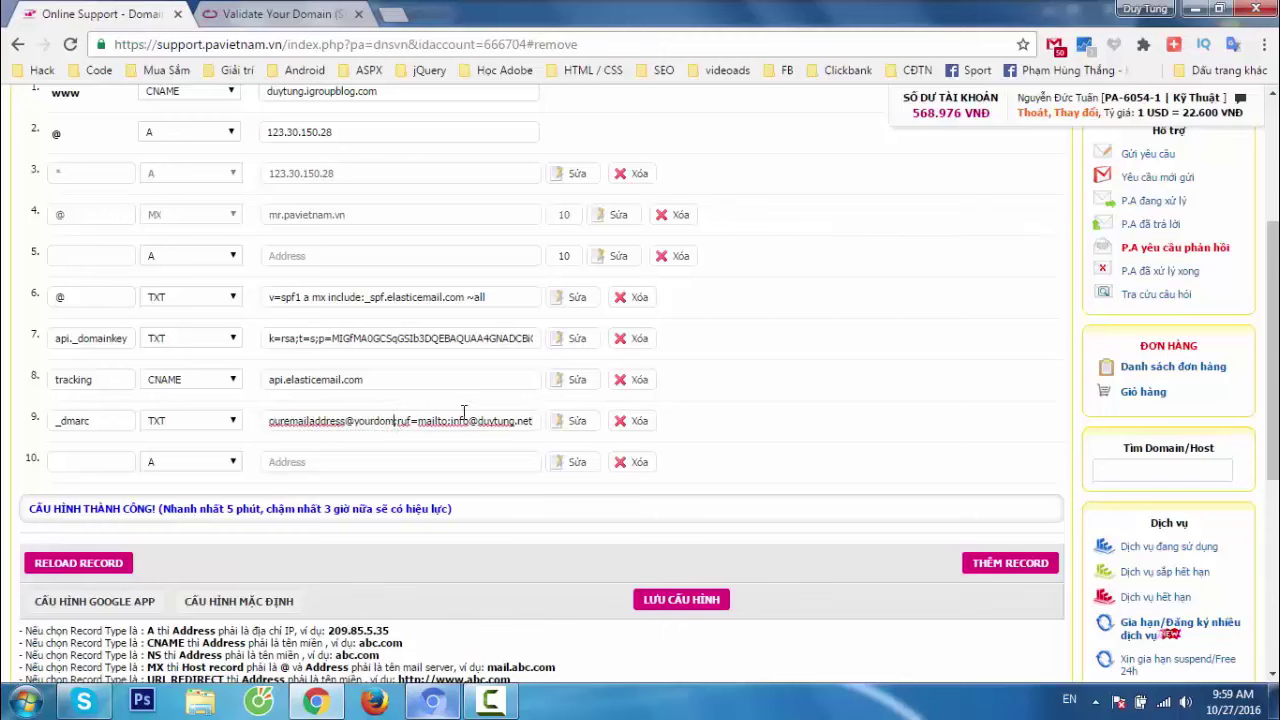
key("BackSpace")
key("BackSpace")
key("BackSpace")
key("BackSpace")
key("BackSpace")
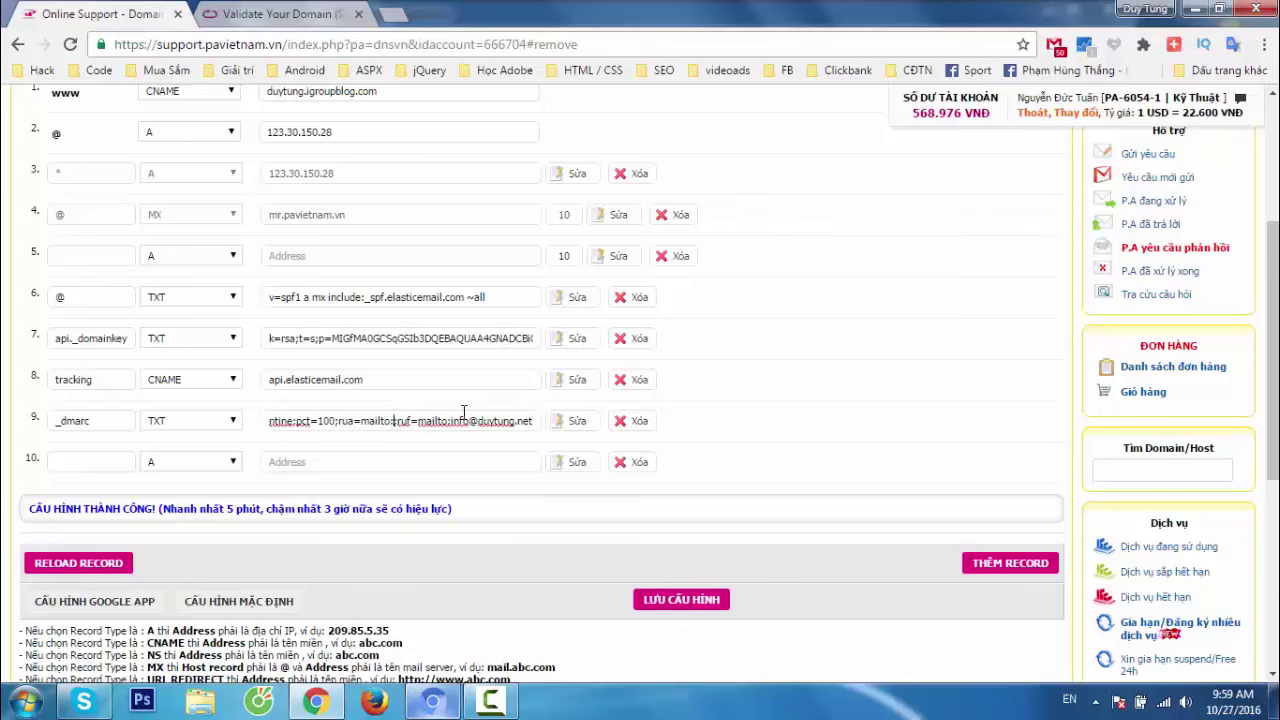
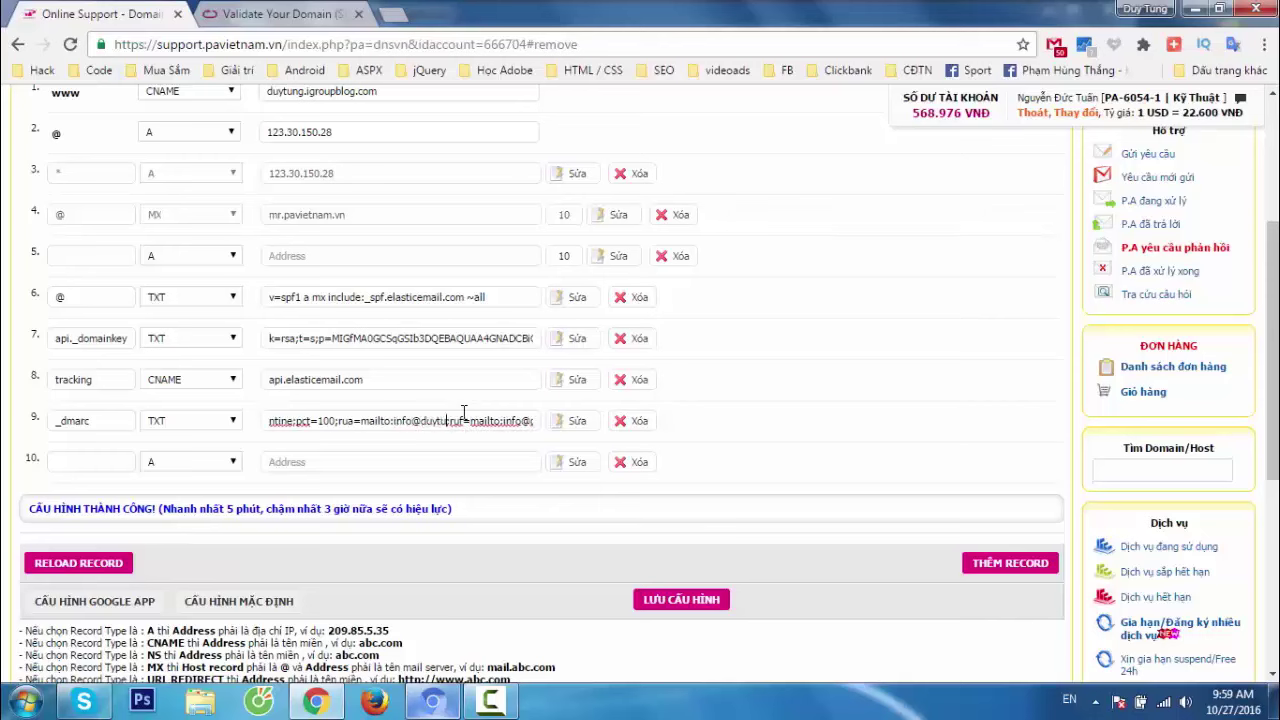
Delete the empty DNS rows and save the DNS configuration, confirming the alerts.
left_click(1013, 572)
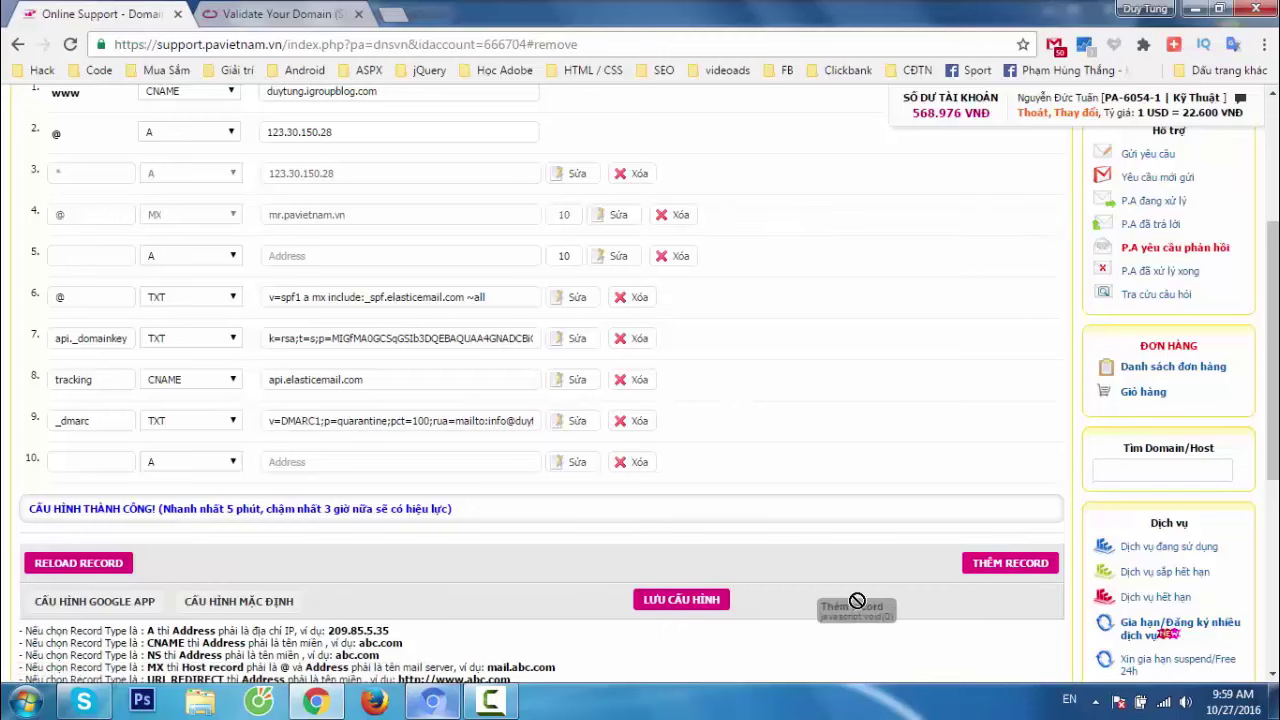
left_click(716, 602)
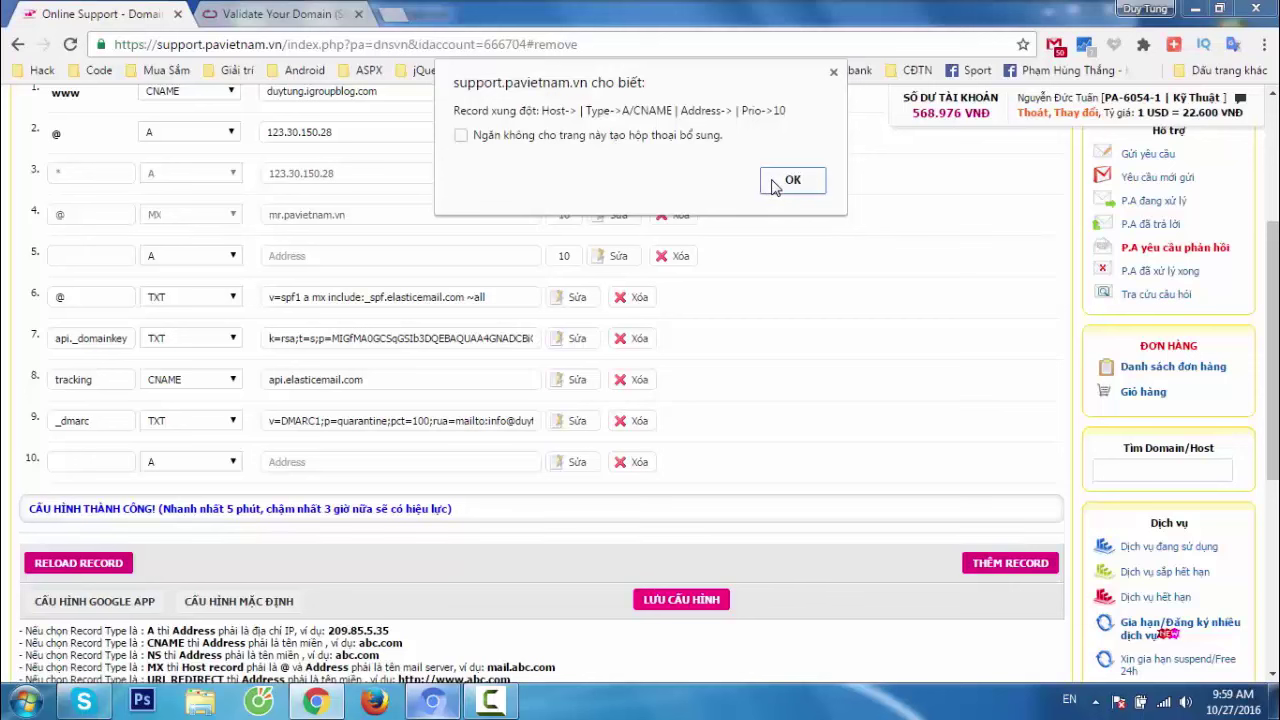
left_click(773, 185)
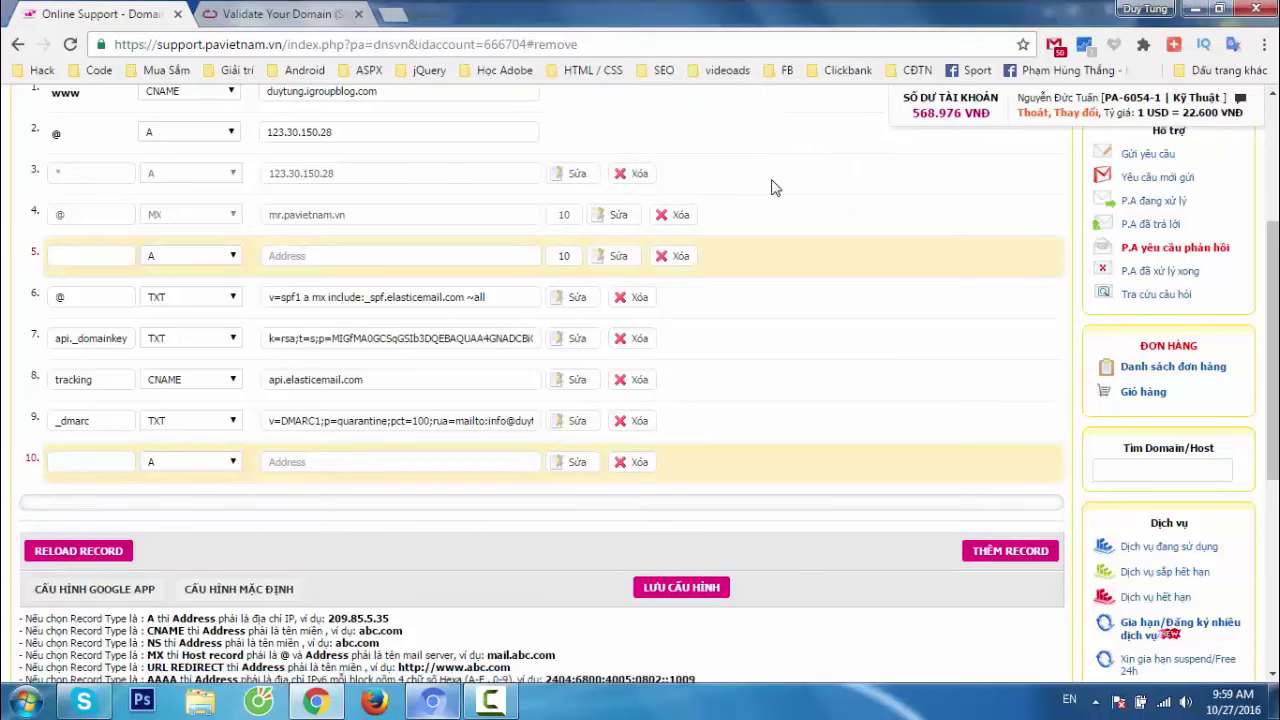
left_click(681, 257)
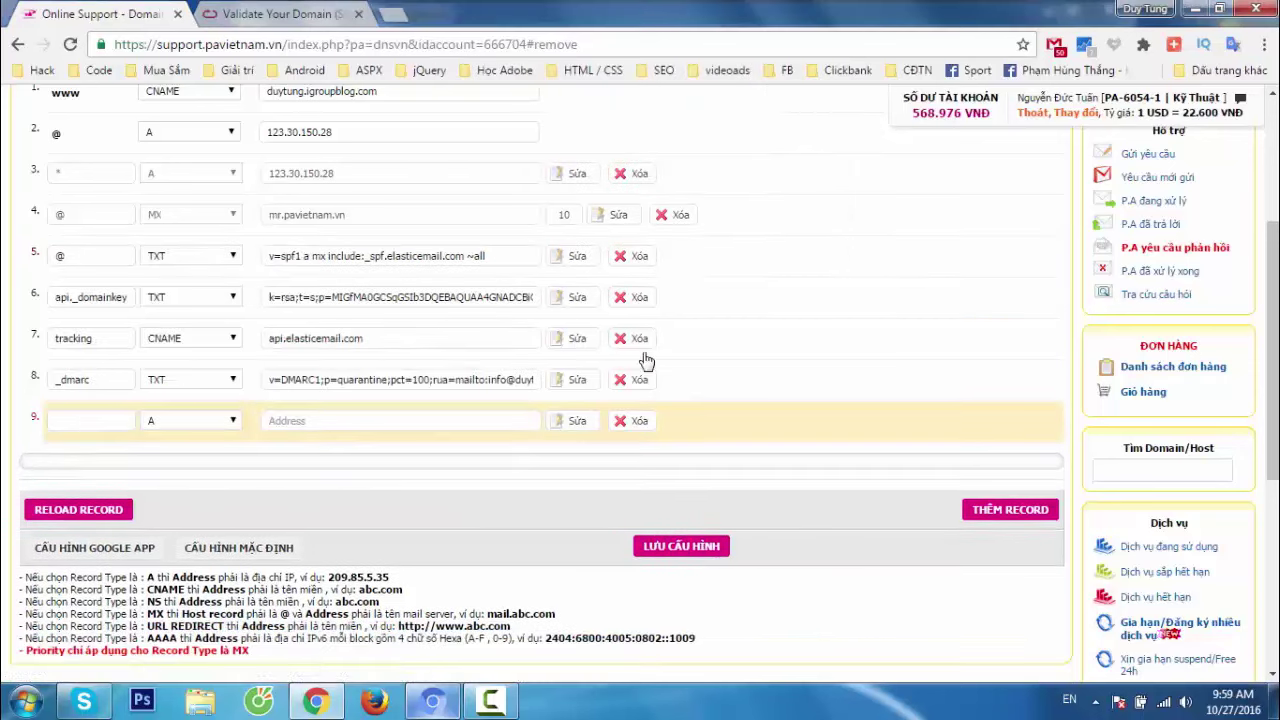
left_click(638, 428)
left_click(681, 504)
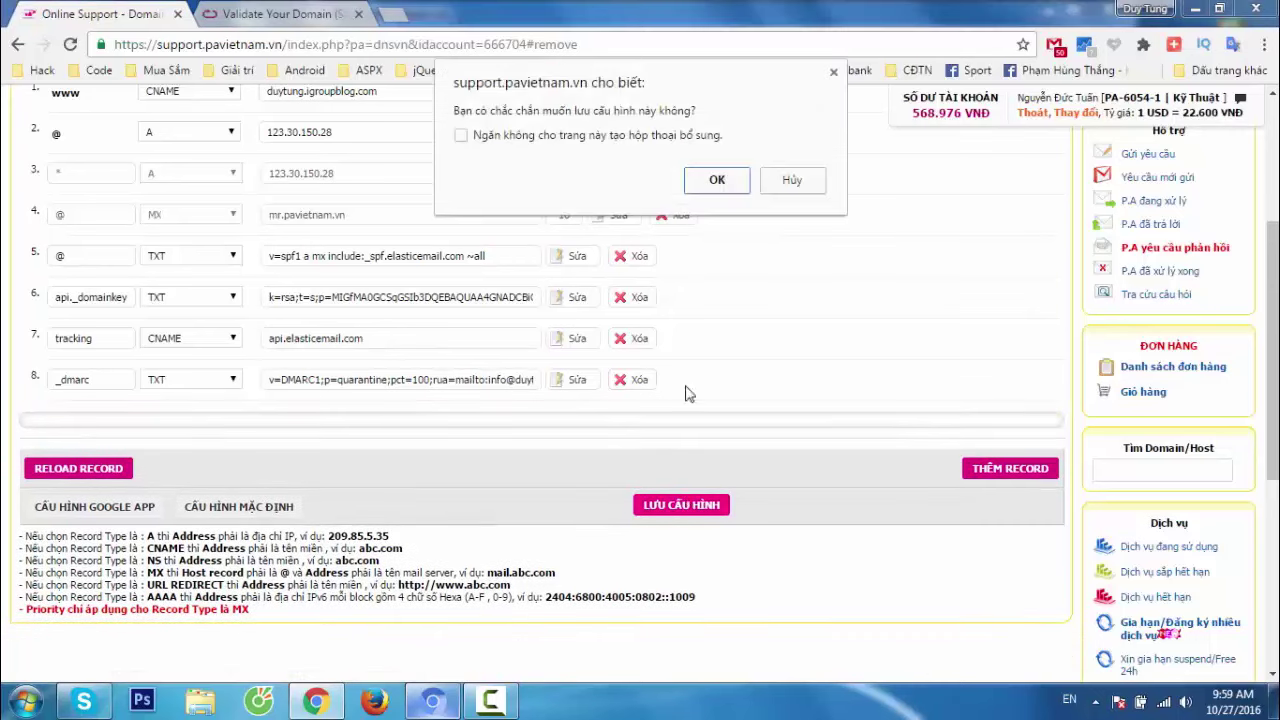
left_click(718, 181)
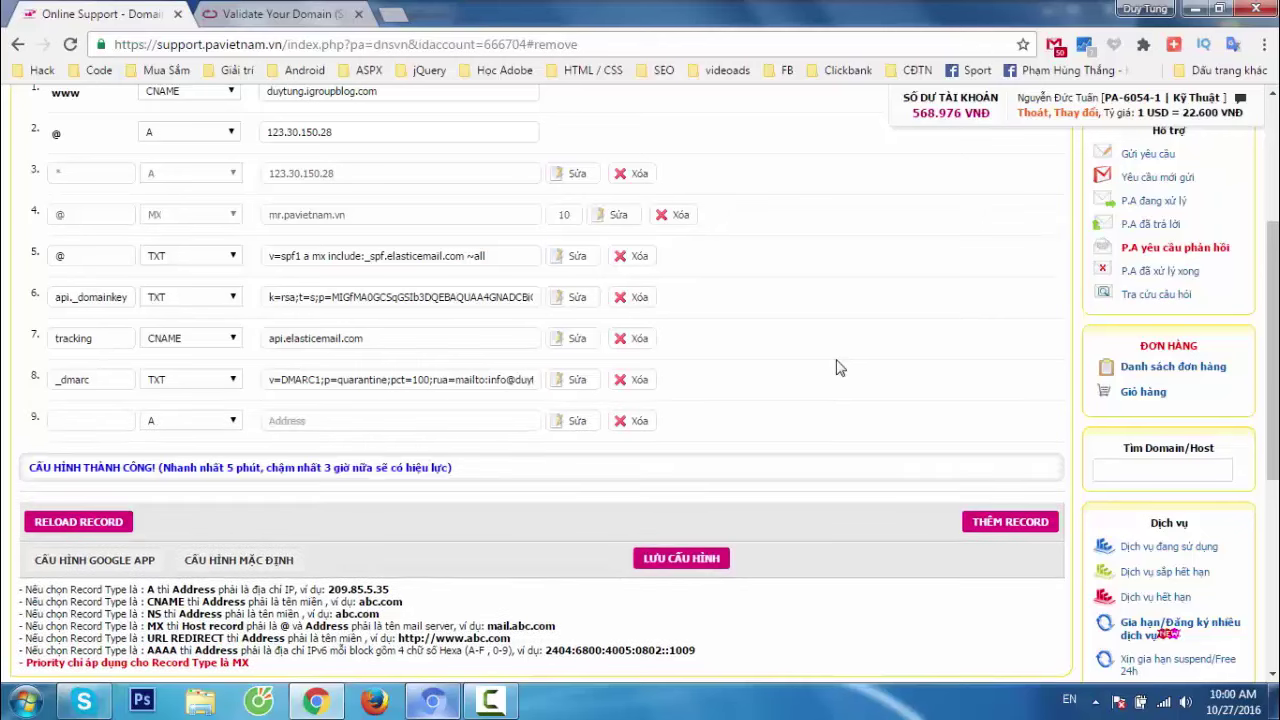
left_click(437, 702)
Run Elastic Email's domain check for duytung.net and review its SPF and DKIM results.
left_click(296, 14)
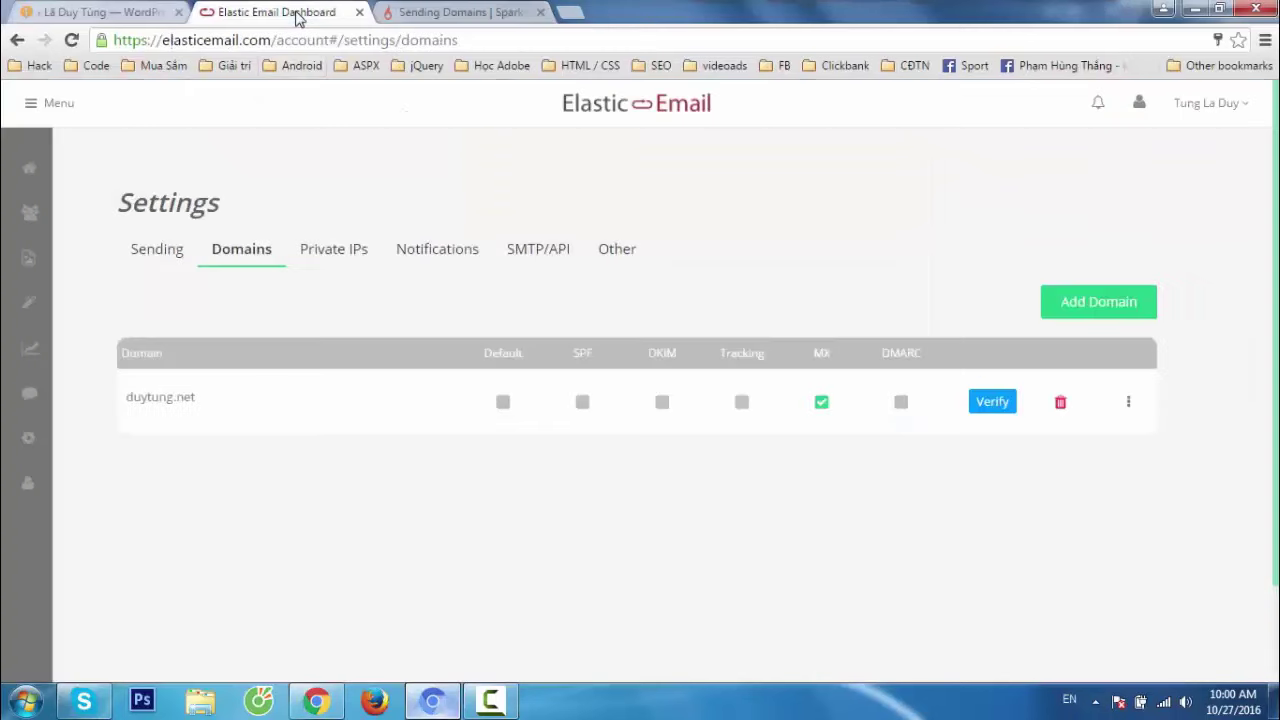
left_click(993, 404)
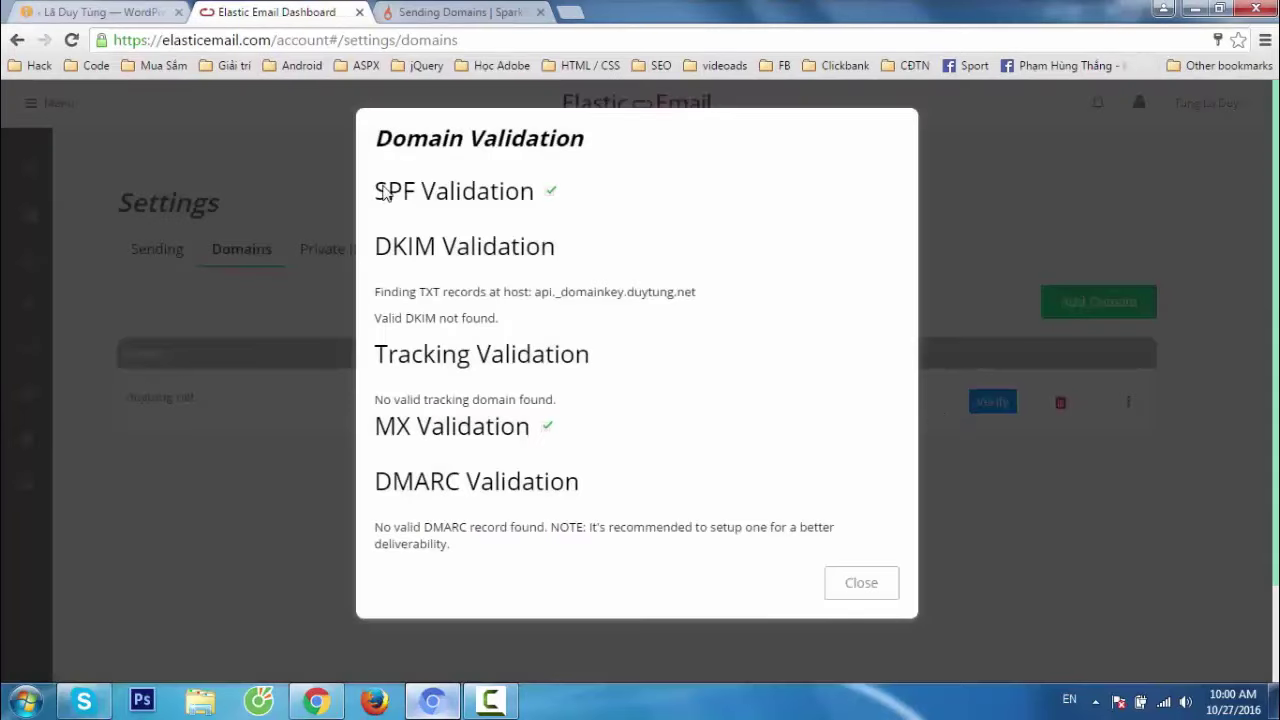
left_click_drag(434, 191, 549, 194)
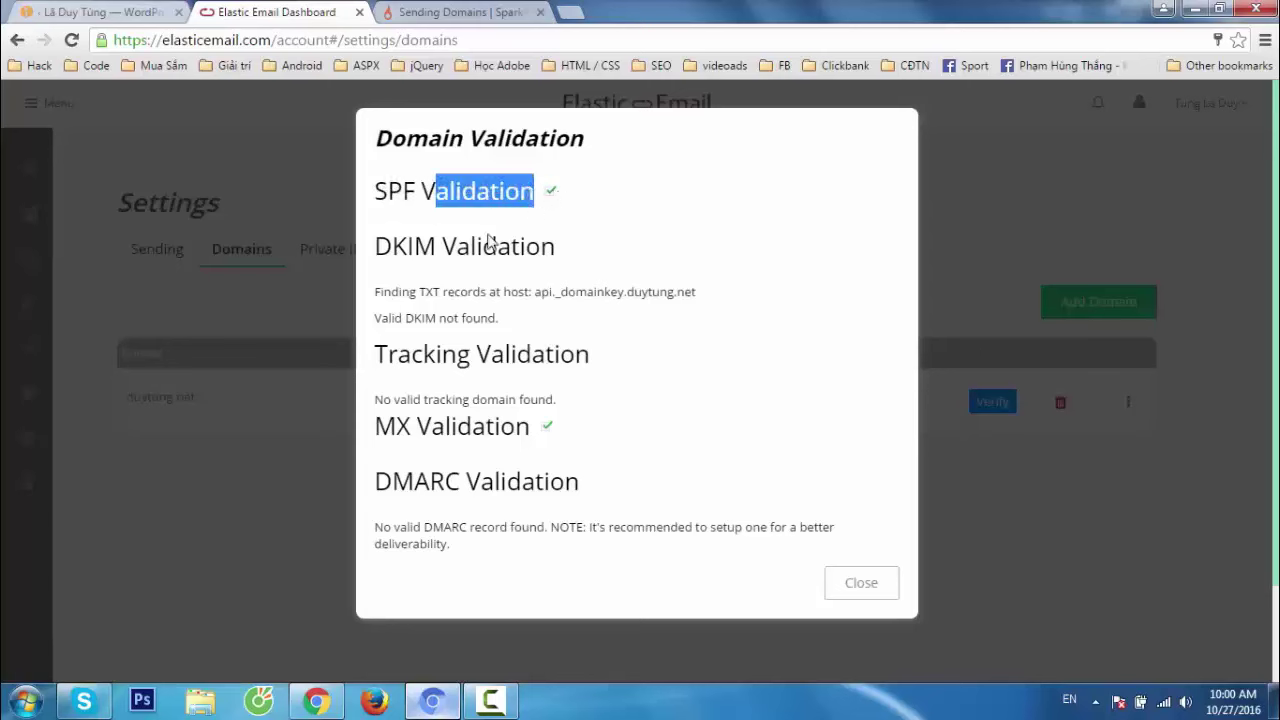
left_click_drag(392, 247, 375, 247)
left_click(560, 250)
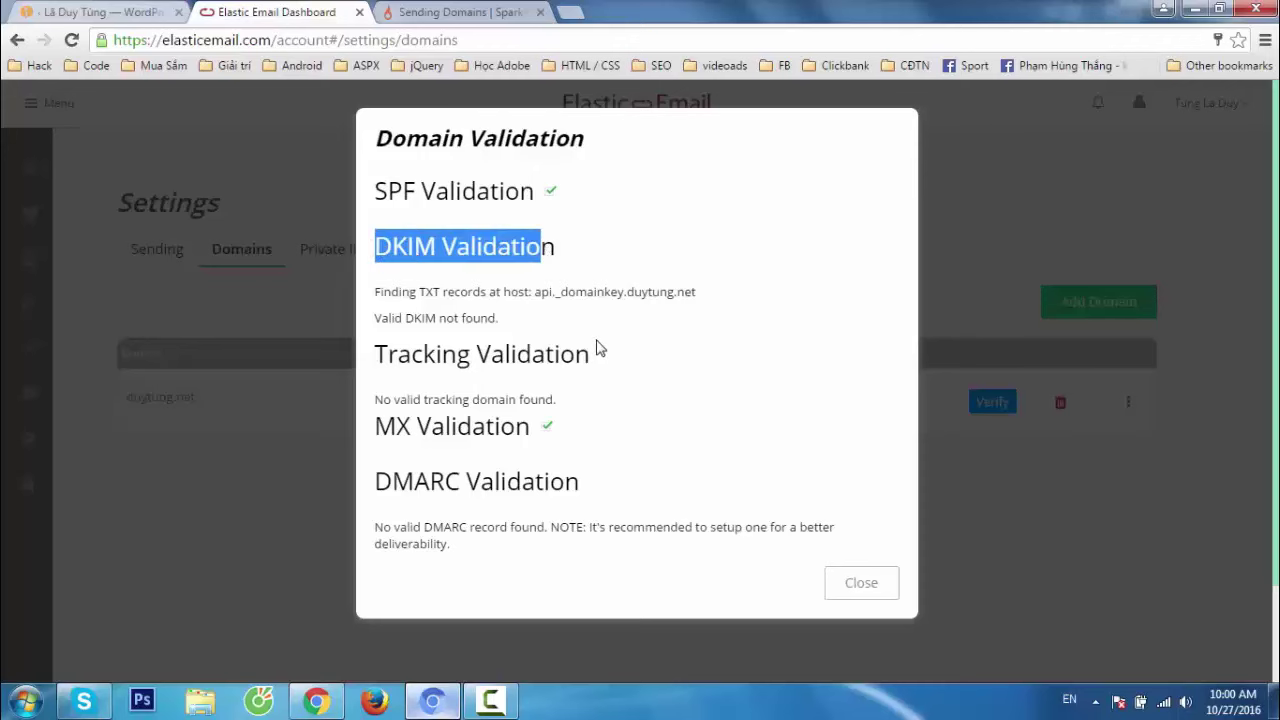
left_click(866, 588)
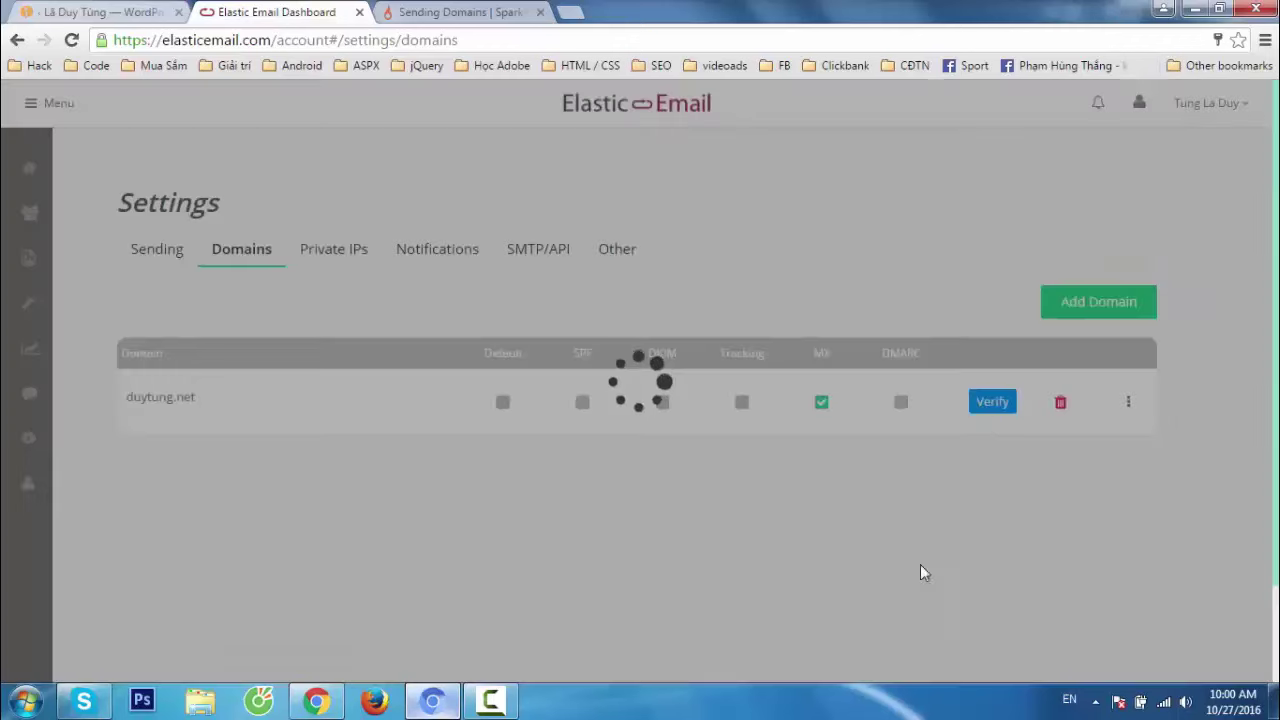
Rerun verification for duytung.net until SPF, DKIM, Tracking, MX and DMARC all pass.
left_click(997, 405)
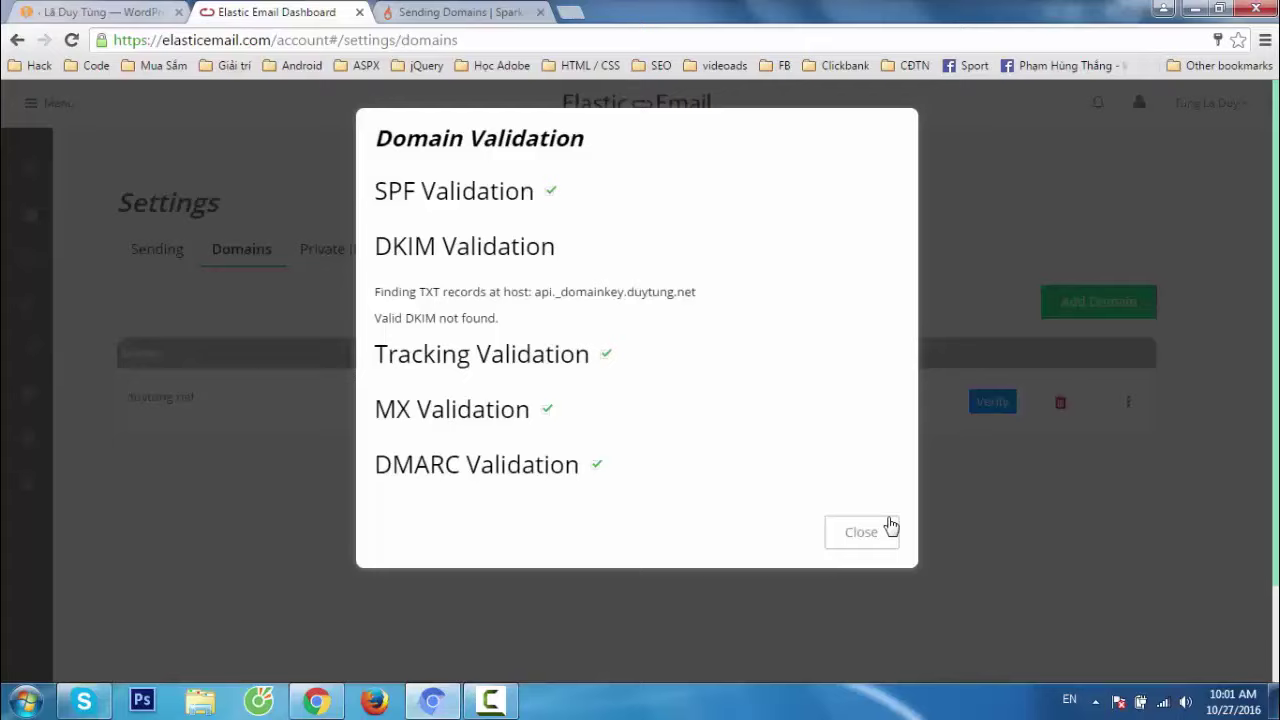
left_click(862, 531)
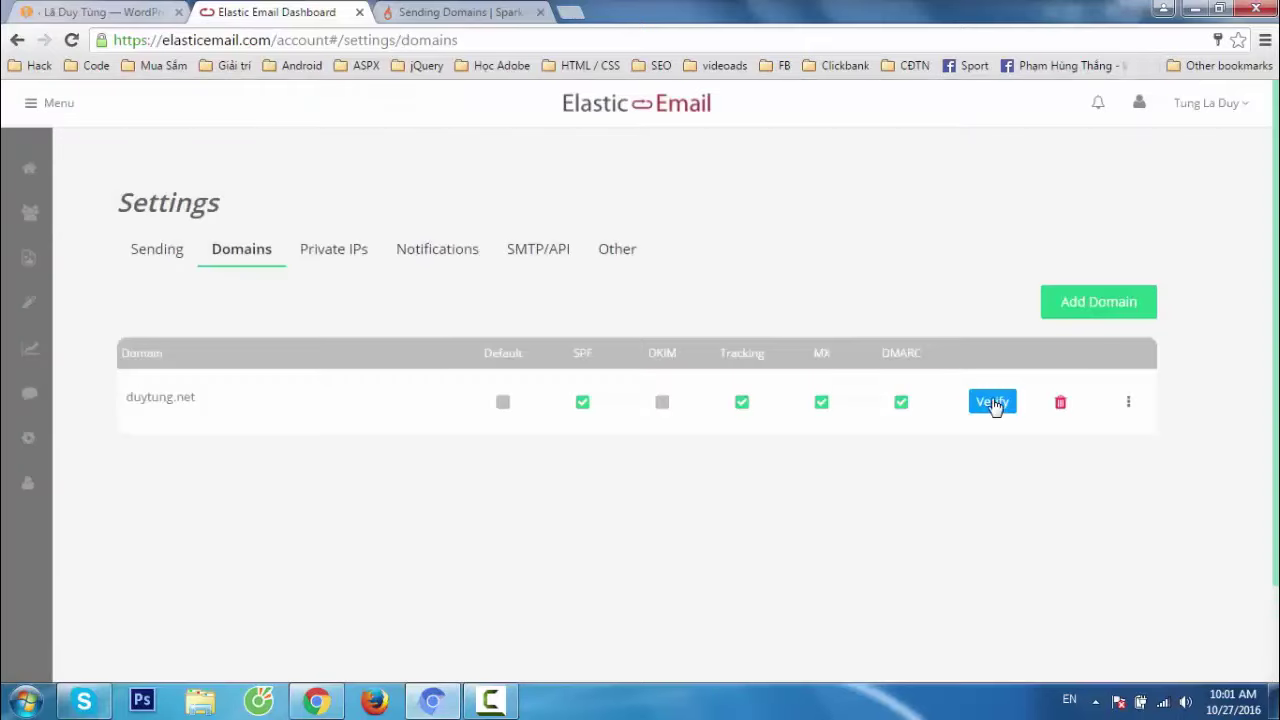
left_click(993, 403)
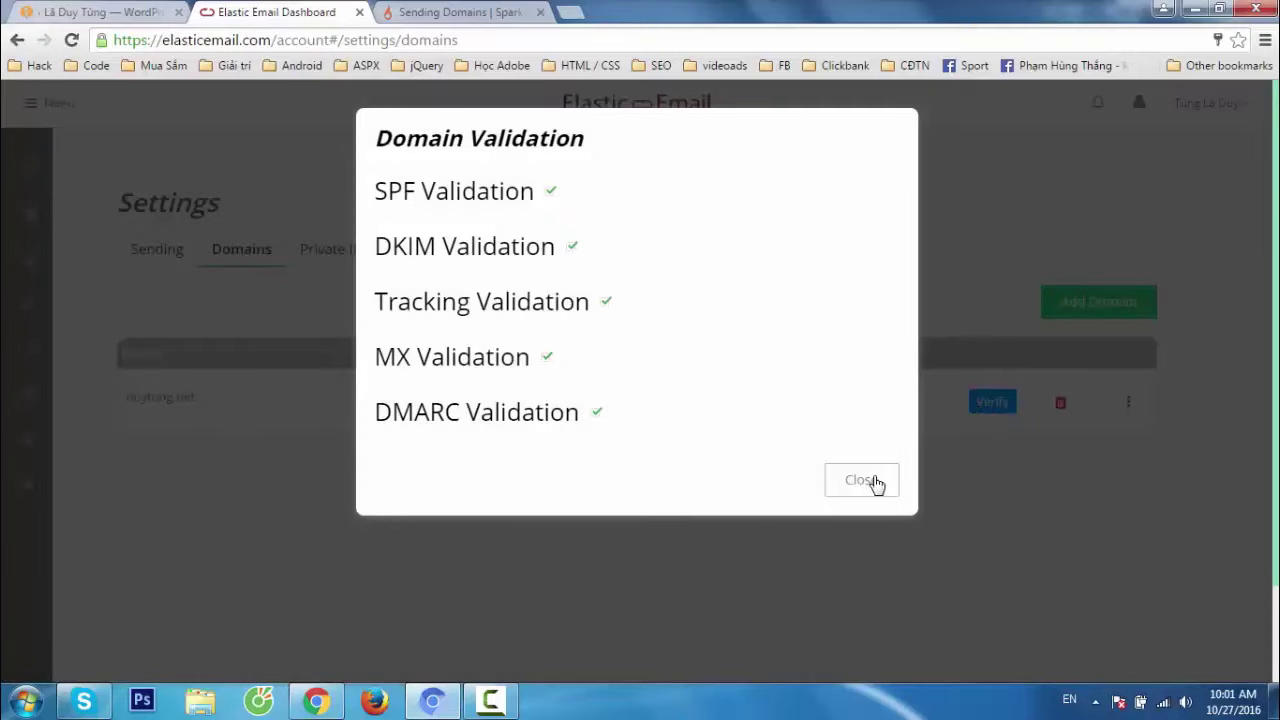
left_click(877, 482)
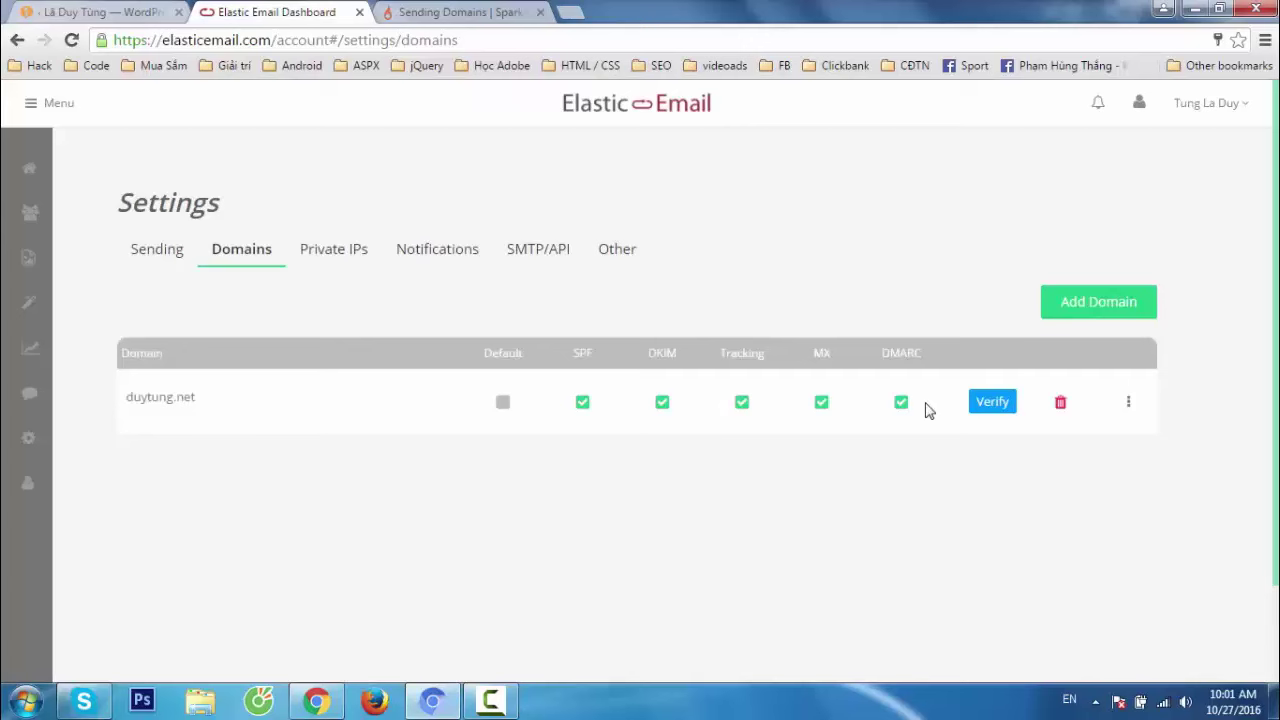
Fill the FormCraft sender name field with the site owner's name from autofill.
left_click(524, 266)
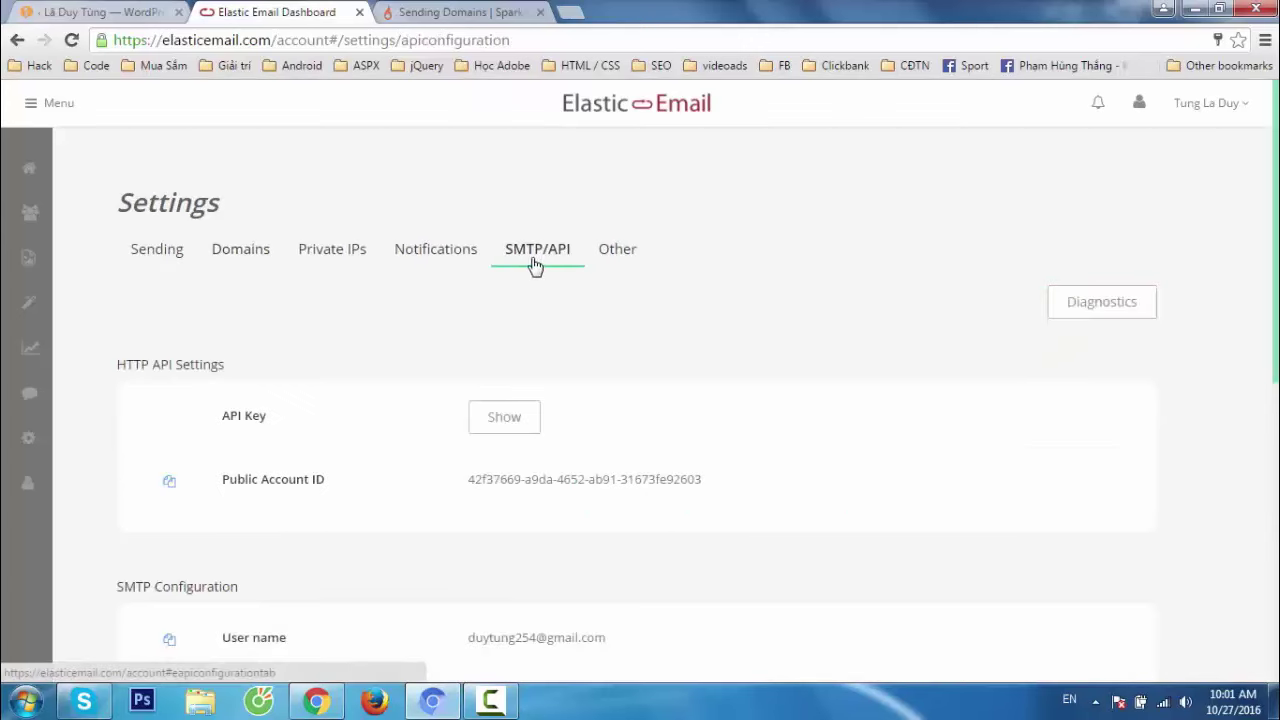
scroll(606, 366, "down", 3)
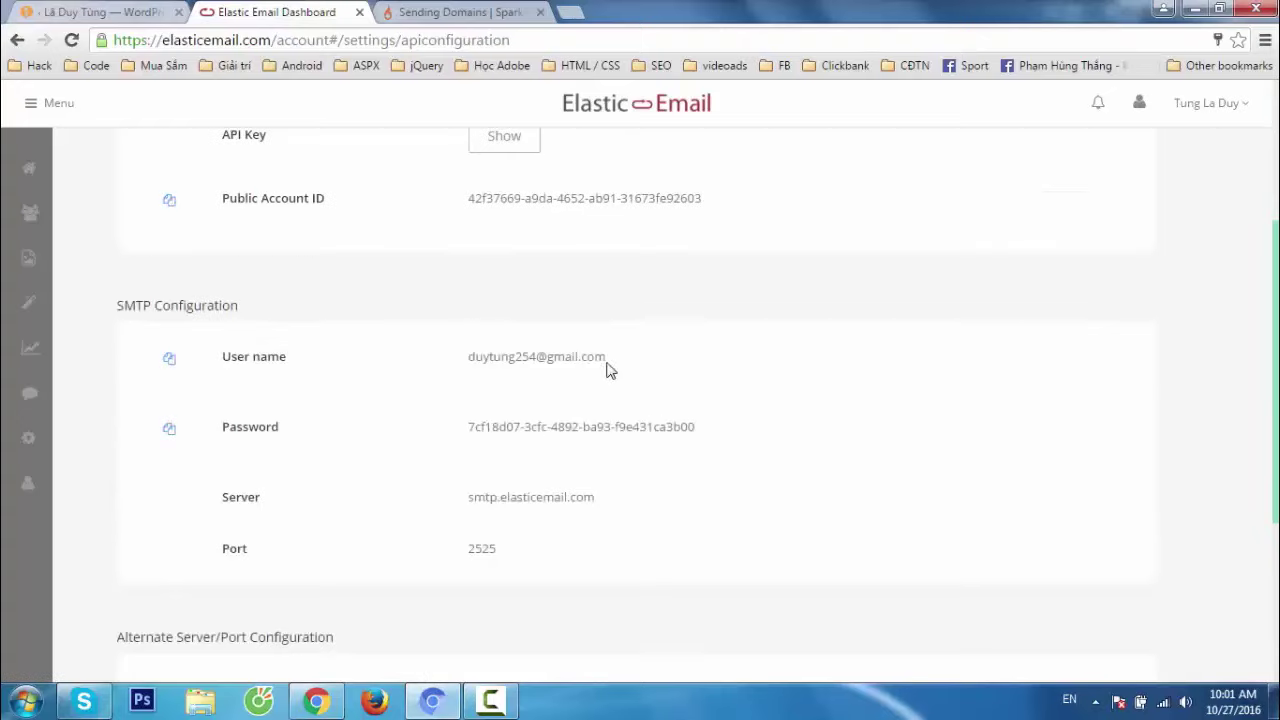
left_click(115, 20)
left_click(660, 217)
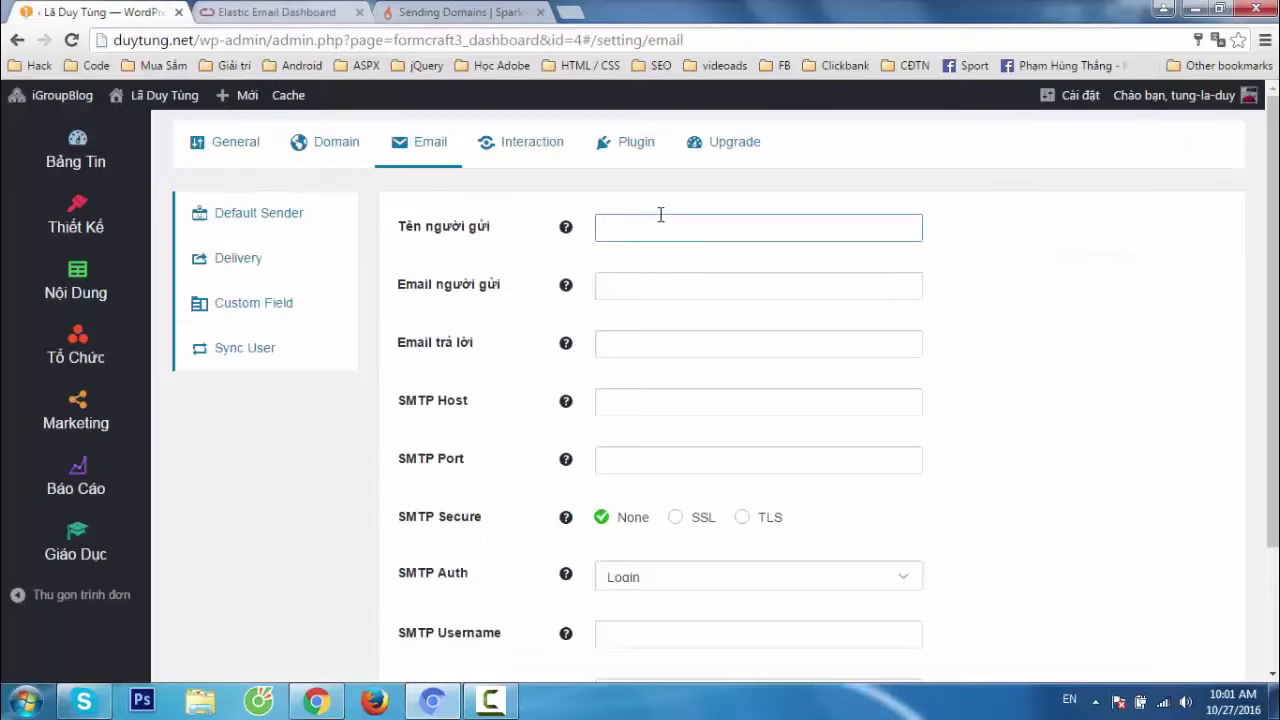
type("Duy")
key("Down")
key("Return")
key("Tab")
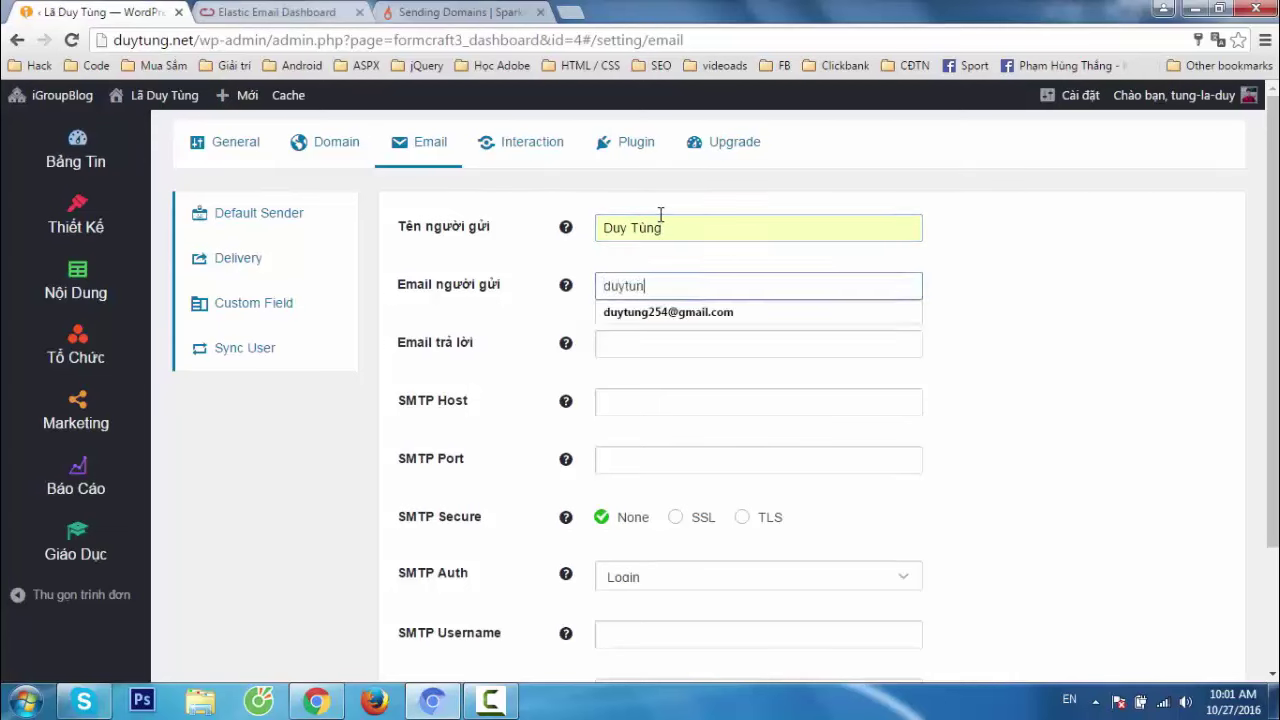
Autofill the sender email and reply-to email fields with the site owner's address.
key("Down")
key("Return")
key("Tab")
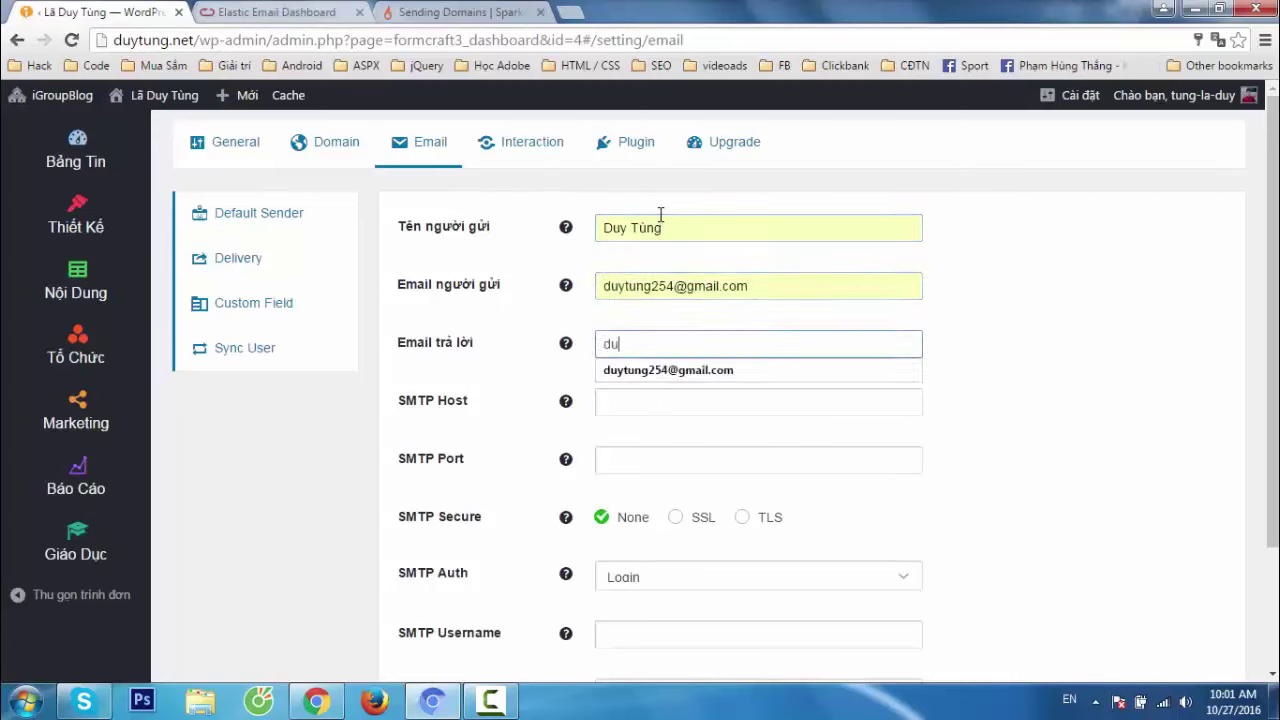
key("Down")
key("Return")
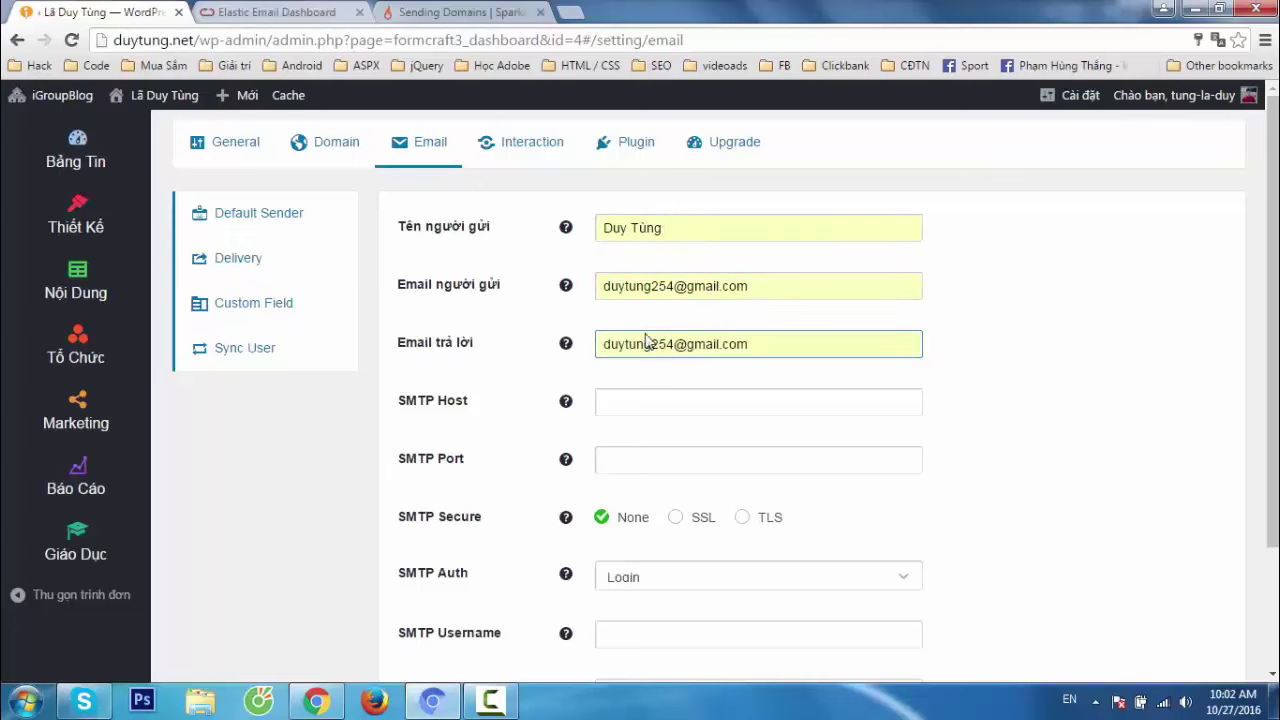
key("Tab")
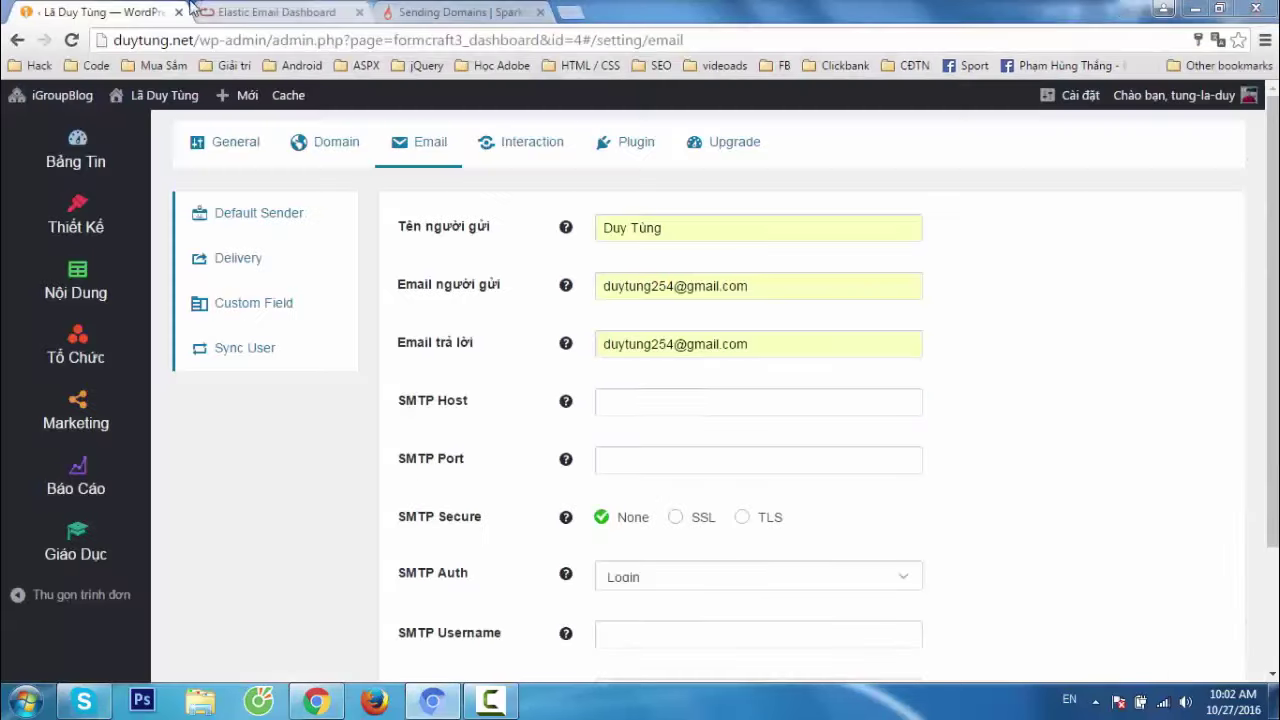
Copy the server address smtp.elasticemail.com from Elastic Email's SMTP details.
left_click(300, 12)
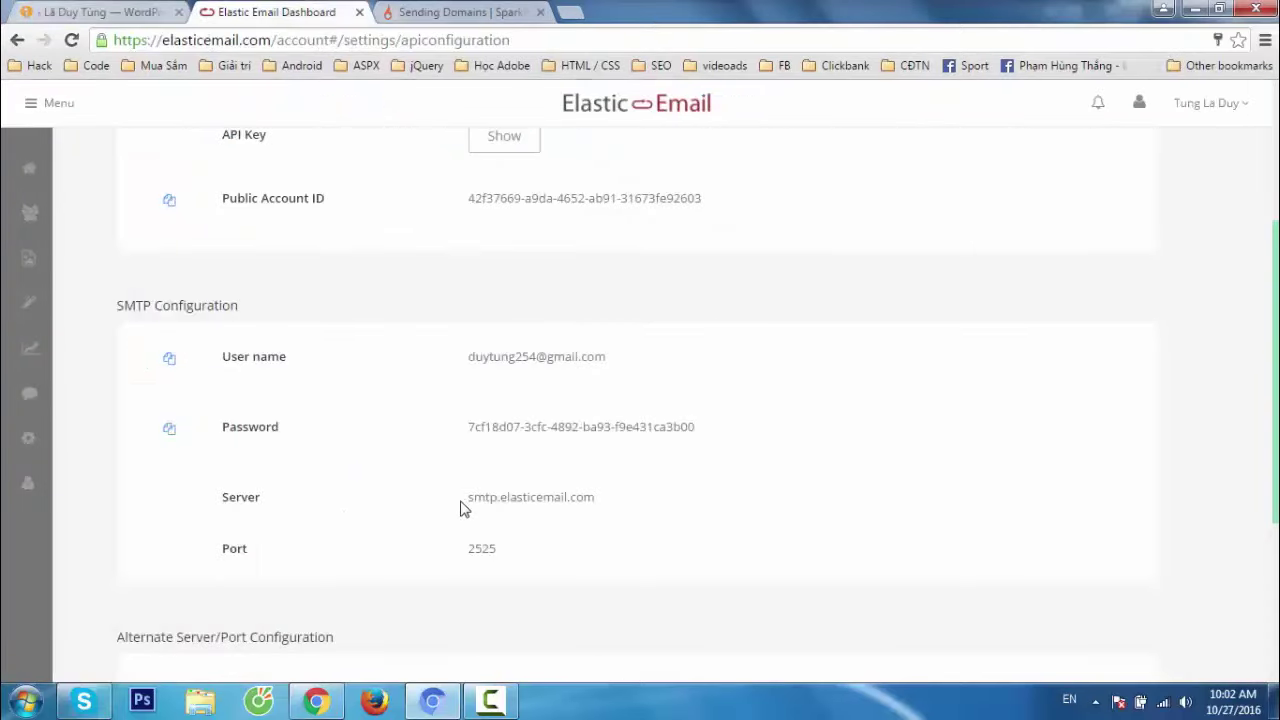
left_click_drag(465, 497, 611, 502)
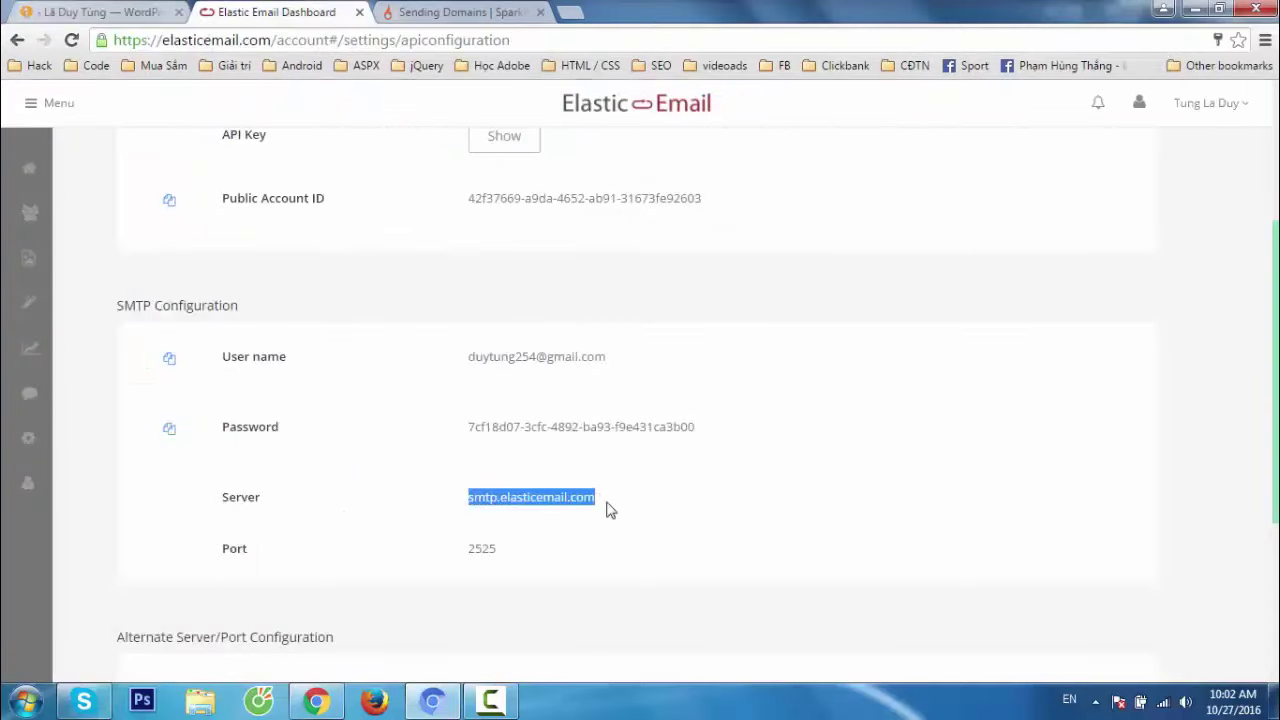
right_click(517, 498)
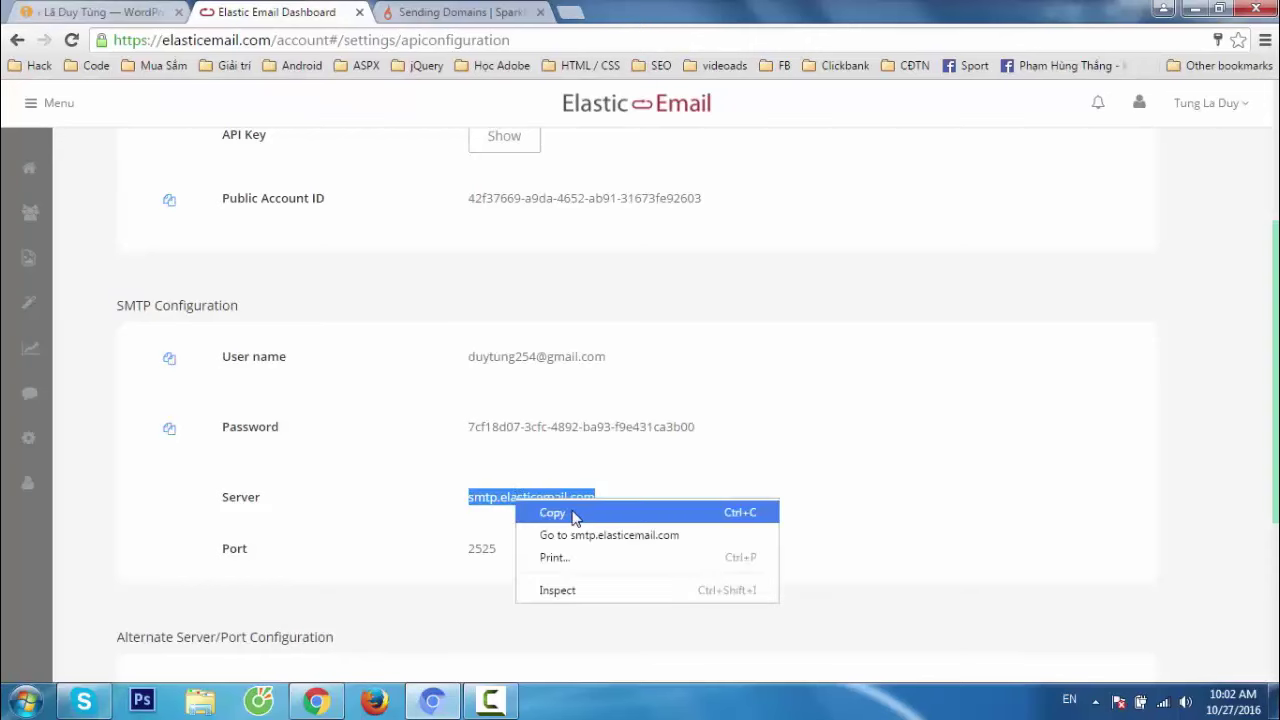
left_click(571, 516)
left_click(110, 13)
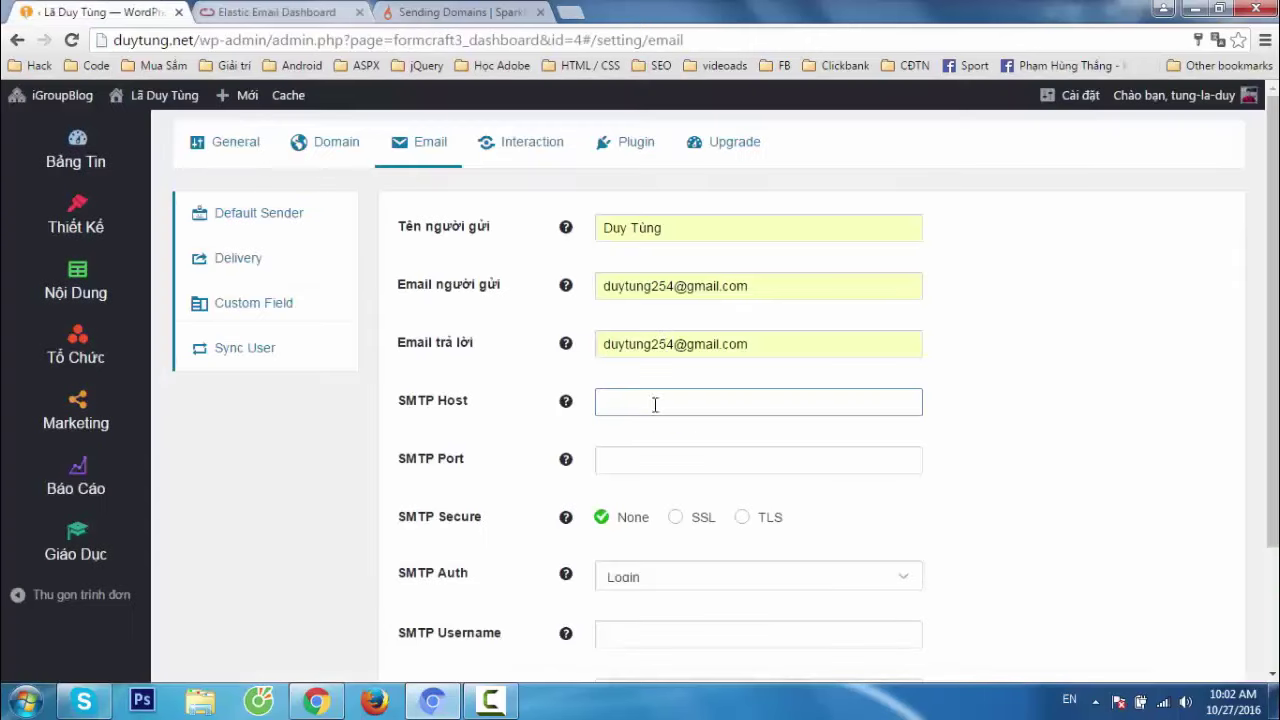
Put smtp.elasticemail.com in SMTP Host and set SMTP Port to 2525.
key("ctrl+v")
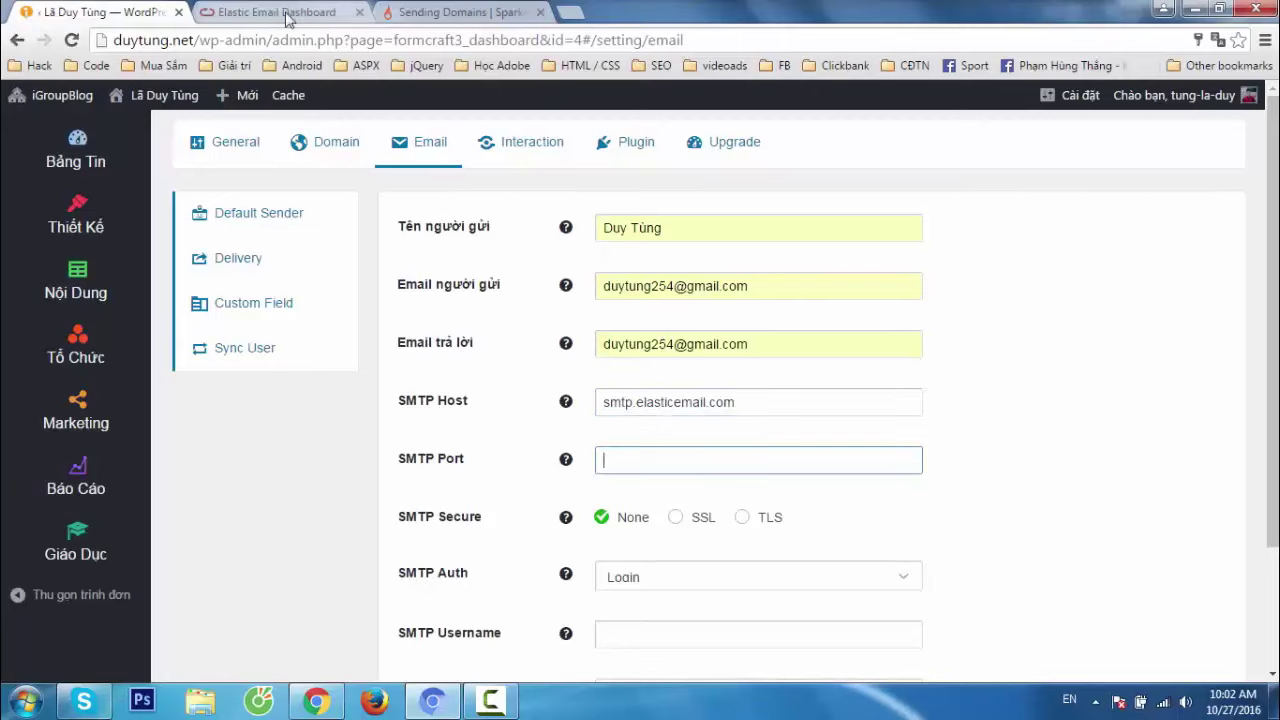
left_click(285, 13)
left_click_drag(471, 545, 503, 548)
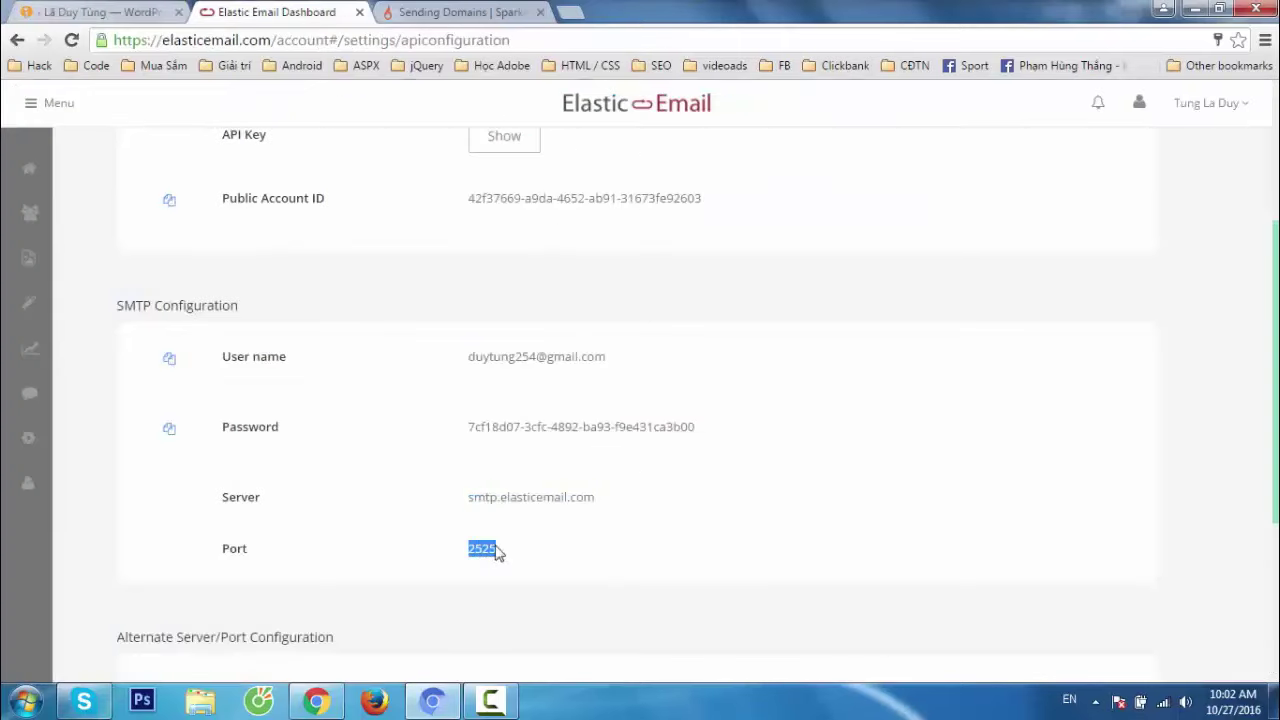
key("ctrl+c")
left_click(150, 12)
type("25")
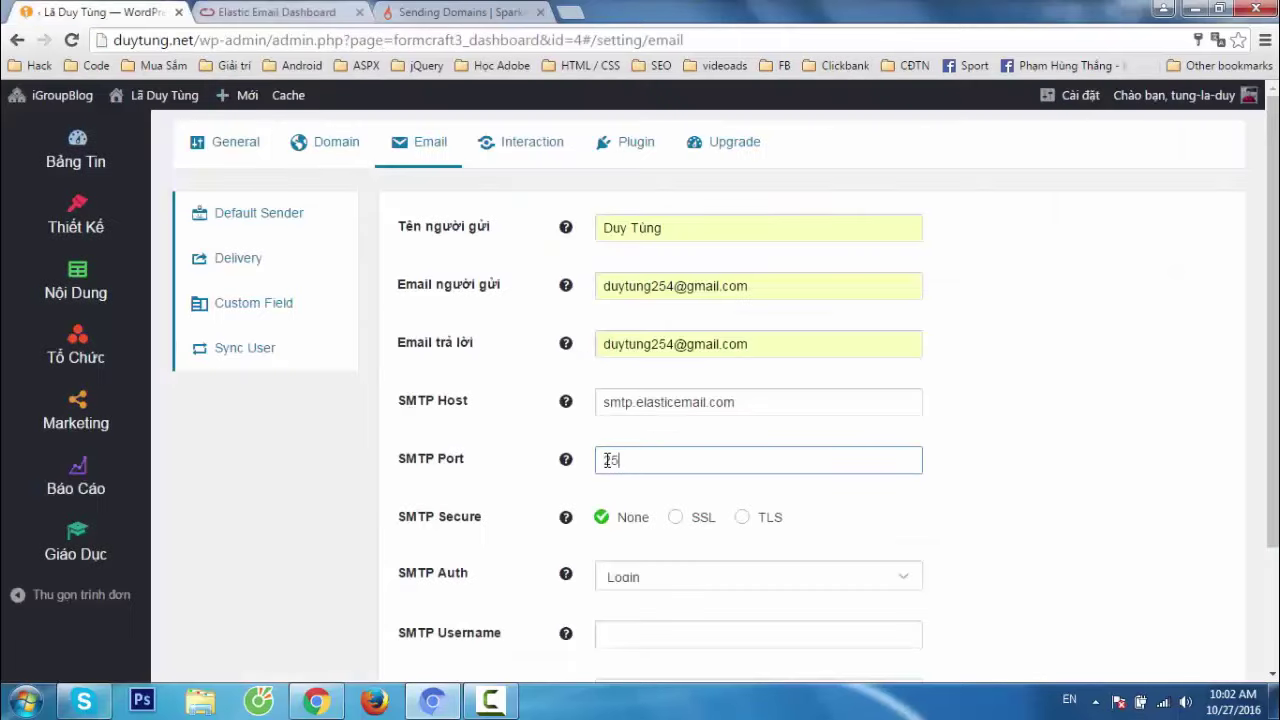
type("25")
left_click(960, 540)
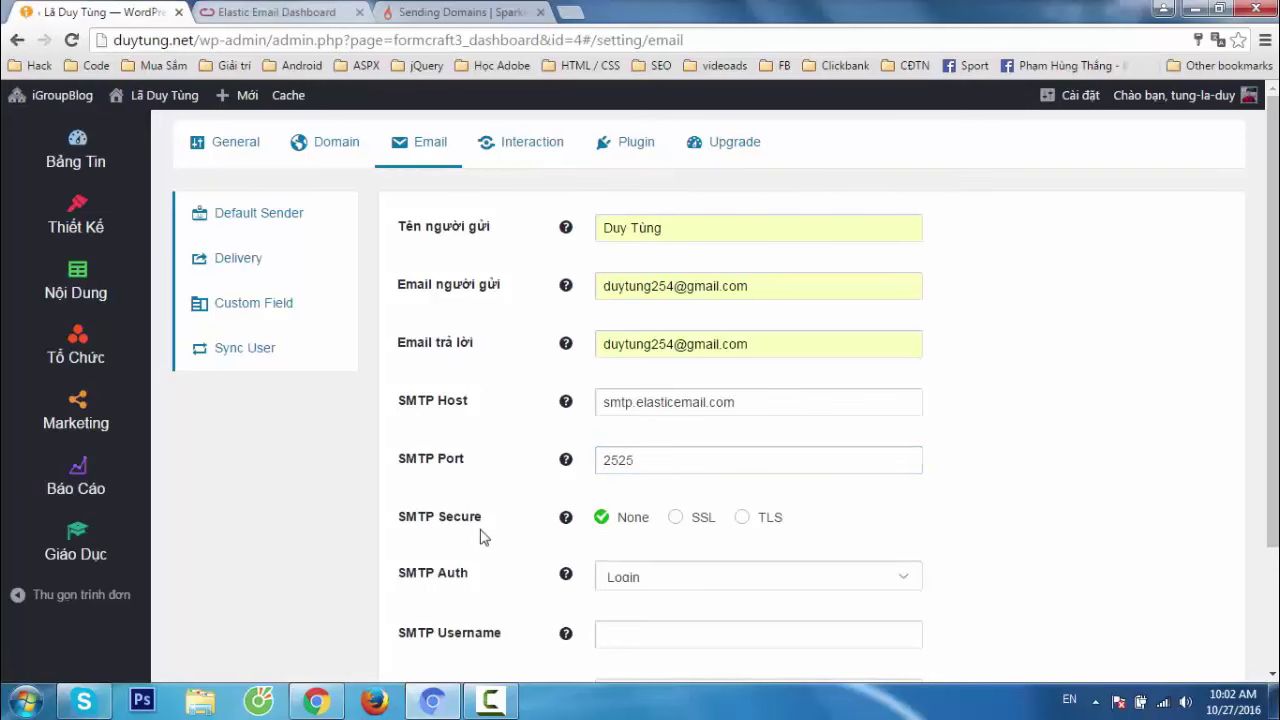
left_click_drag(434, 523, 560, 531)
left_click(1014, 518)
scroll(1014, 518, "down", 2)
Fill SMTP Username with the user name from Elastic Email's SMTP details.
left_click(676, 474)
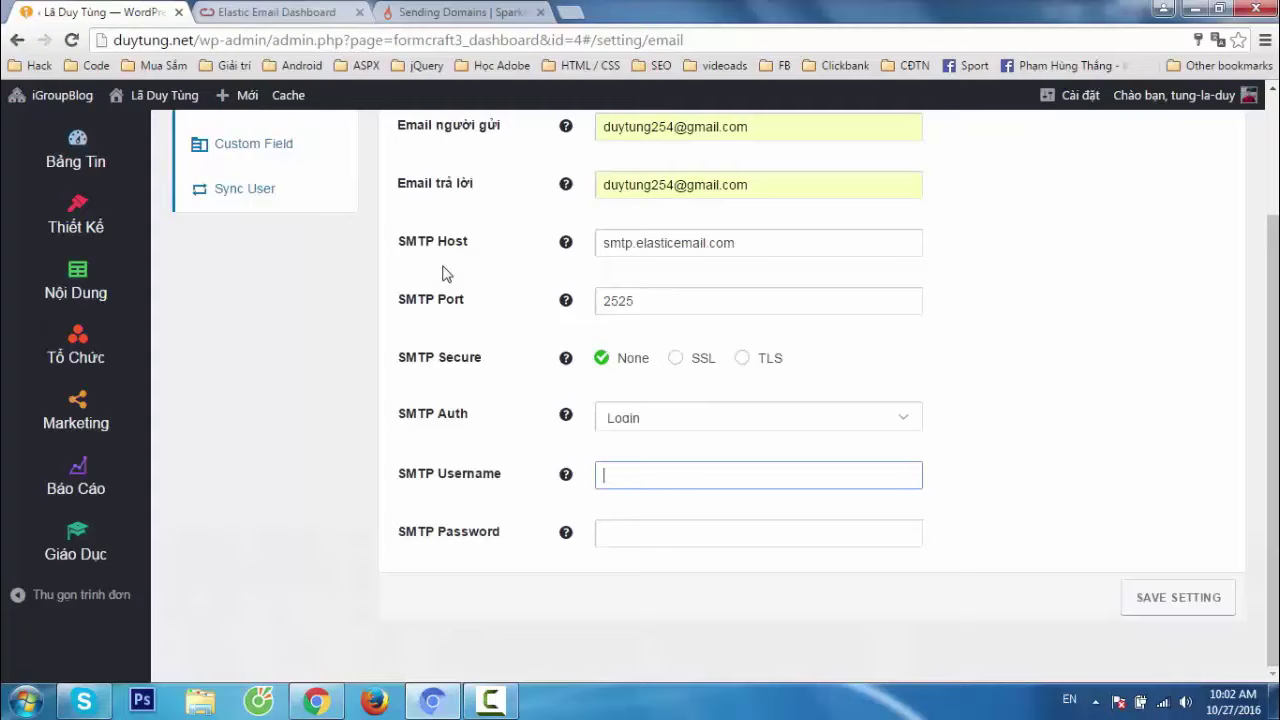
left_click(300, 12)
scroll(657, 366, "down", 3)
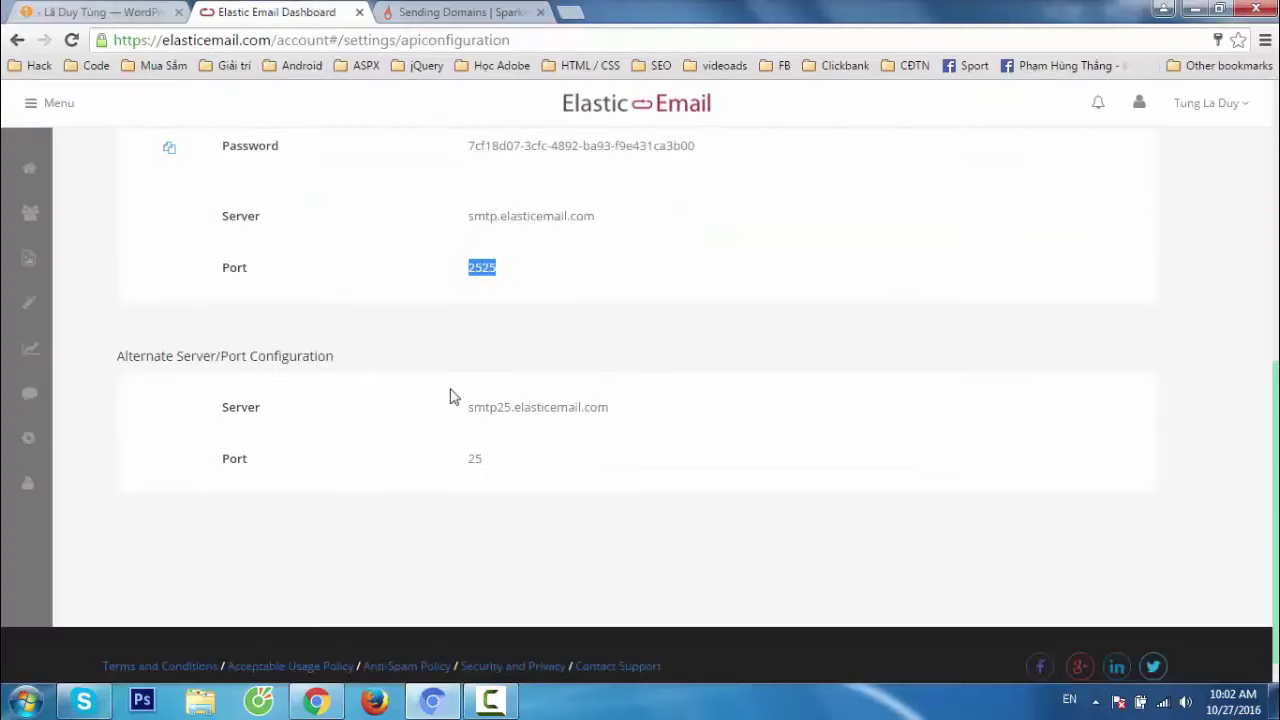
scroll(505, 403, "up", 2)
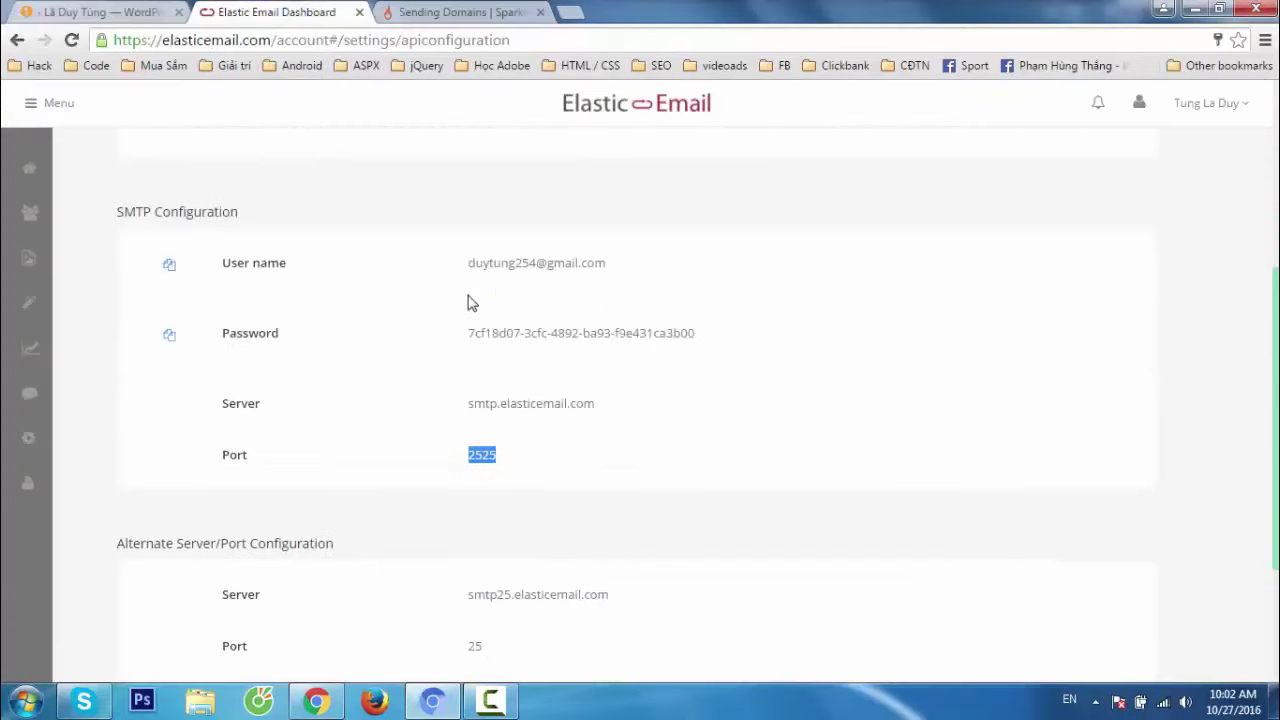
left_click_drag(451, 271, 477, 268)
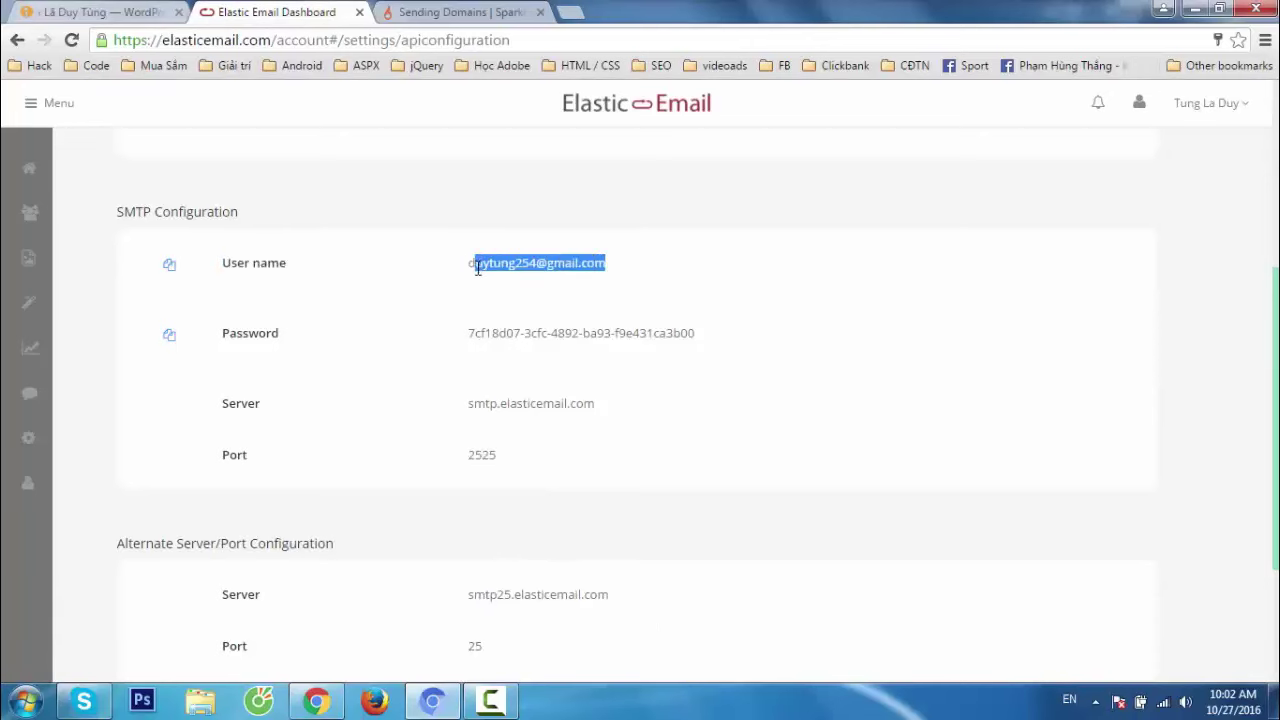
left_click(165, 25)
key("ctrl+v")
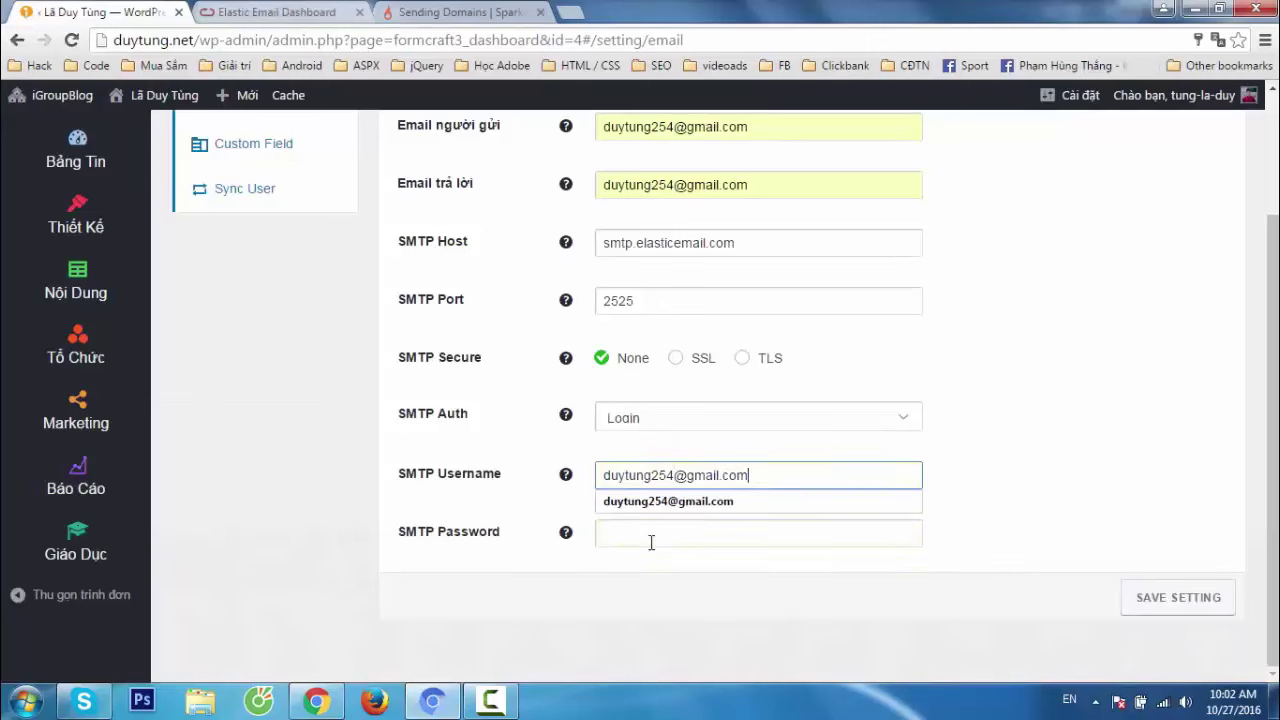
Paste the Elastic Email SMTP password into SMTP Password and save the settings.
left_click(651, 542)
left_click(277, 12)
left_click_drag(692, 332, 470, 335)
left_click(112, 12)
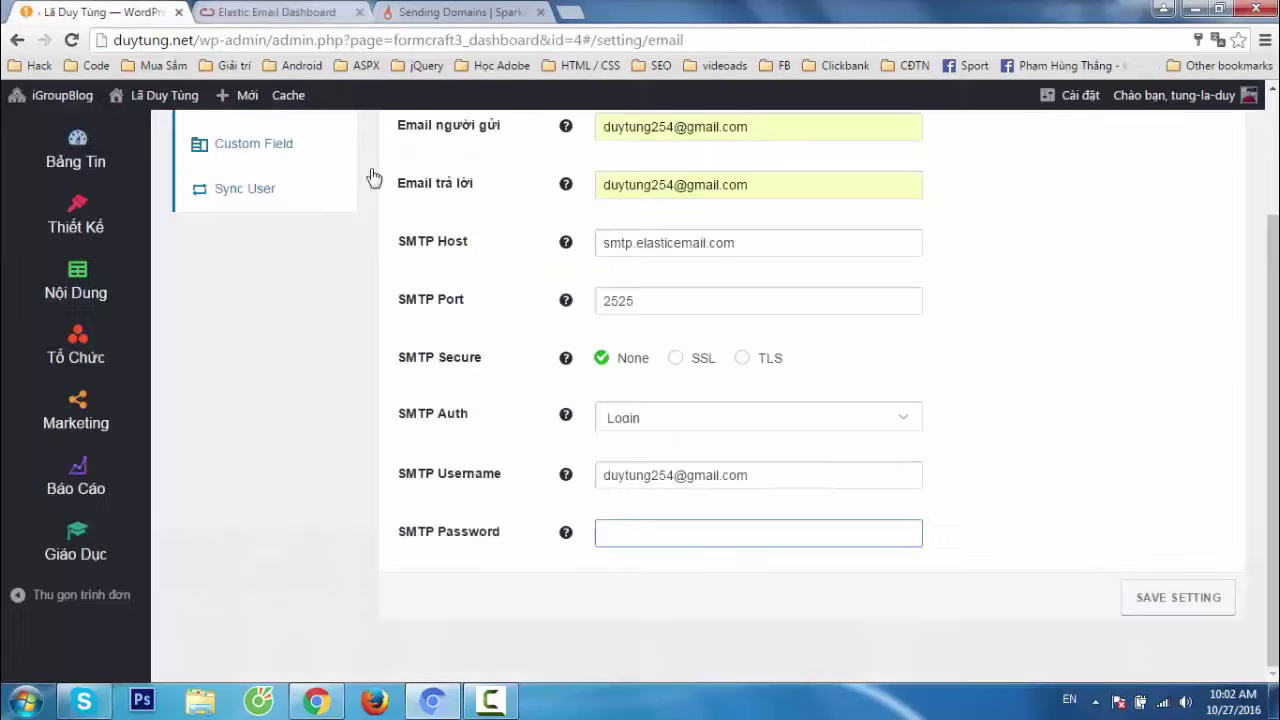
key("ctrl+v")
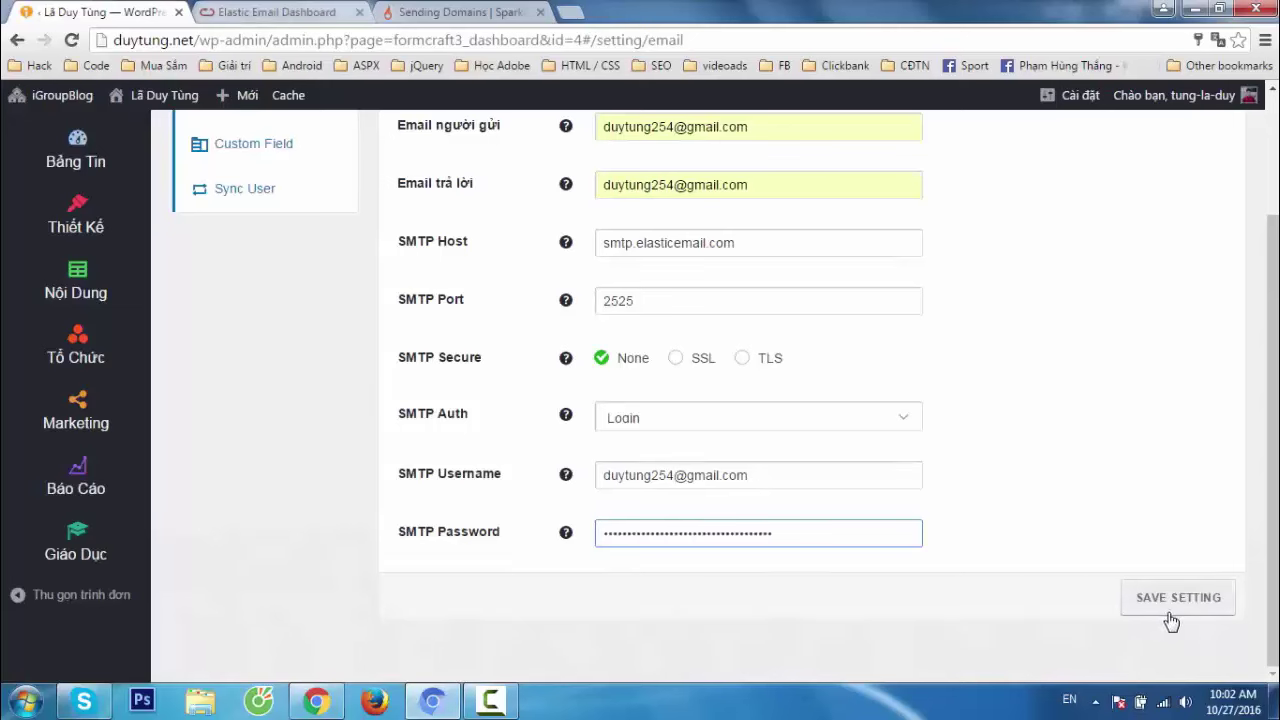
left_click(1170, 620)
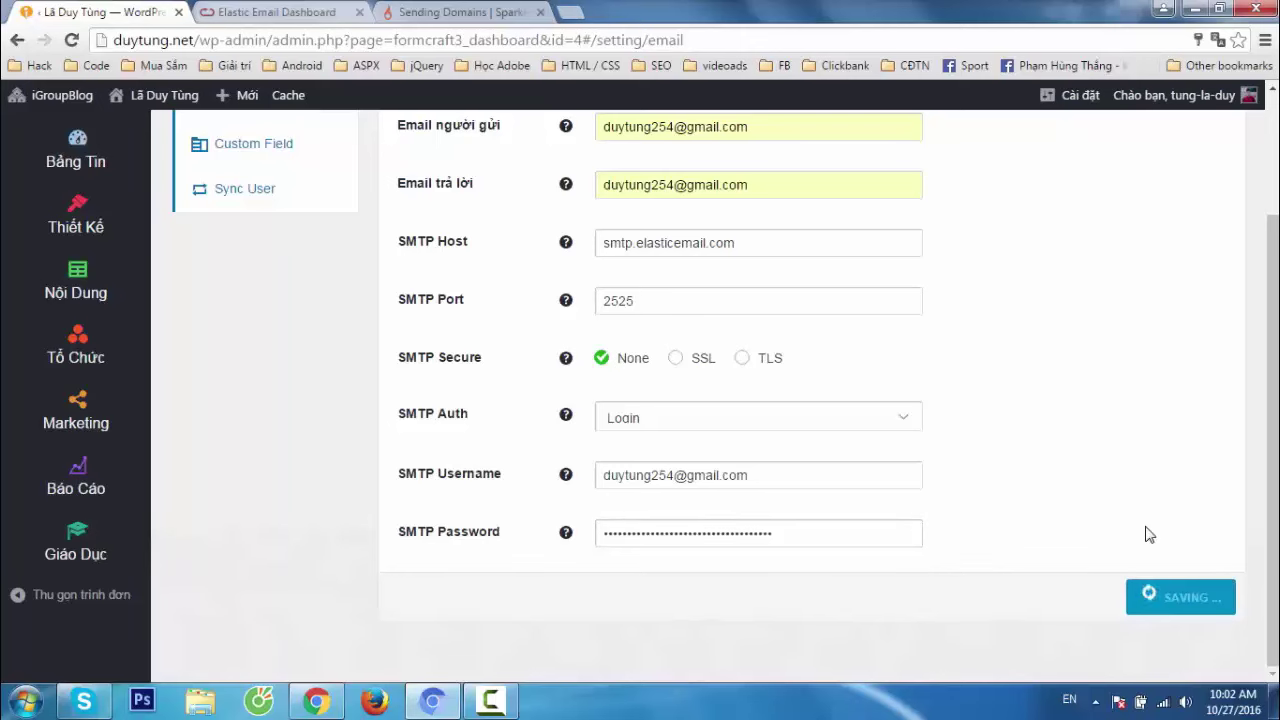
scroll(1148, 534, "up", 2)
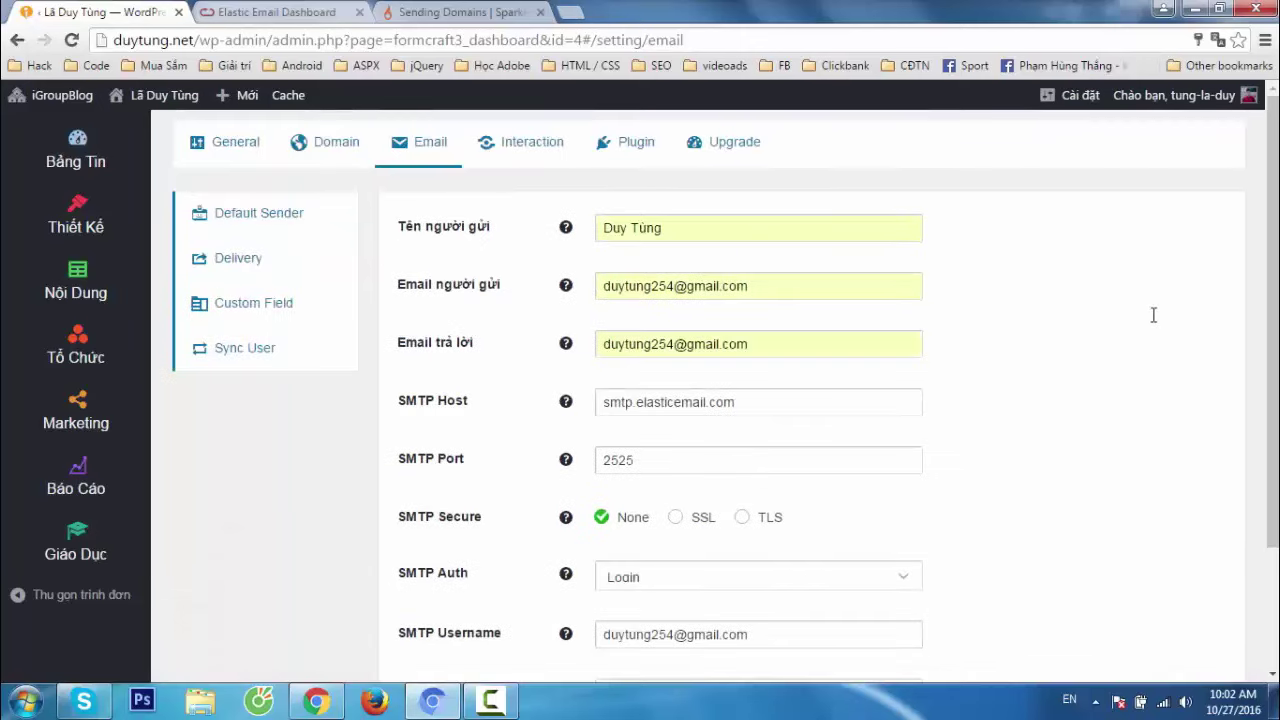
Add duytung.net as a new SparkPost sending domain.
left_click(290, 13)
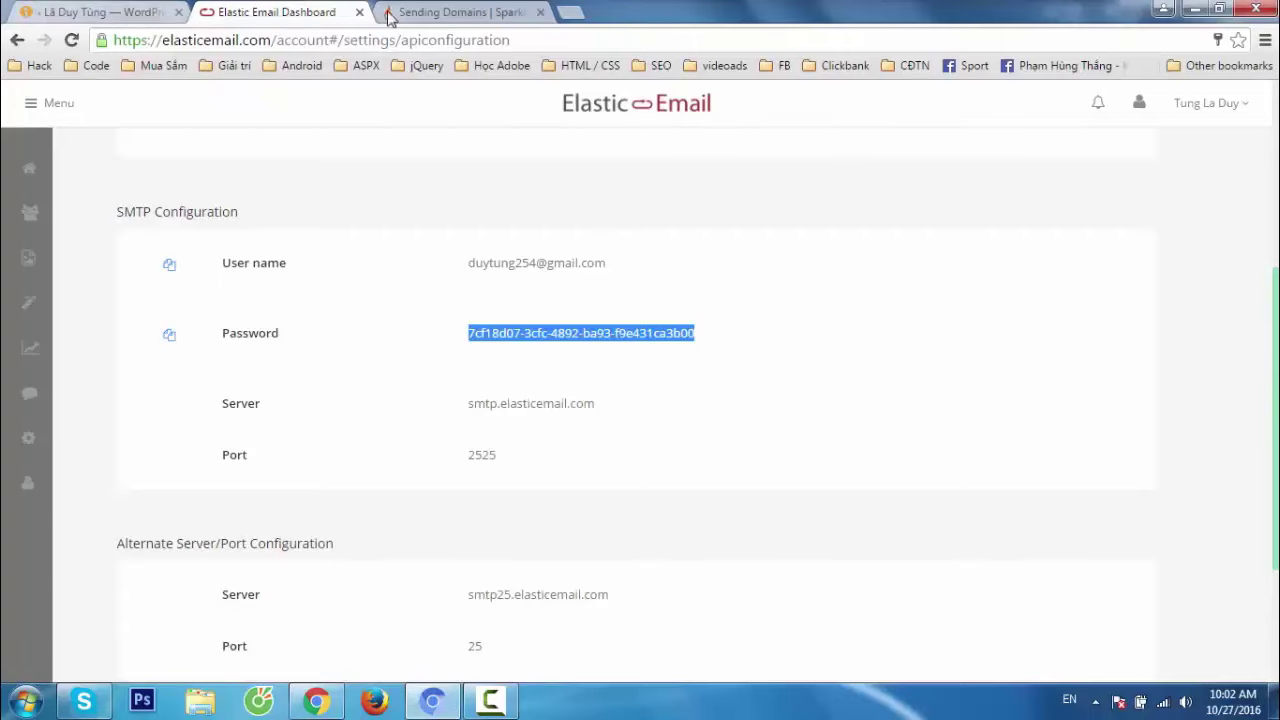
left_click(429, 12)
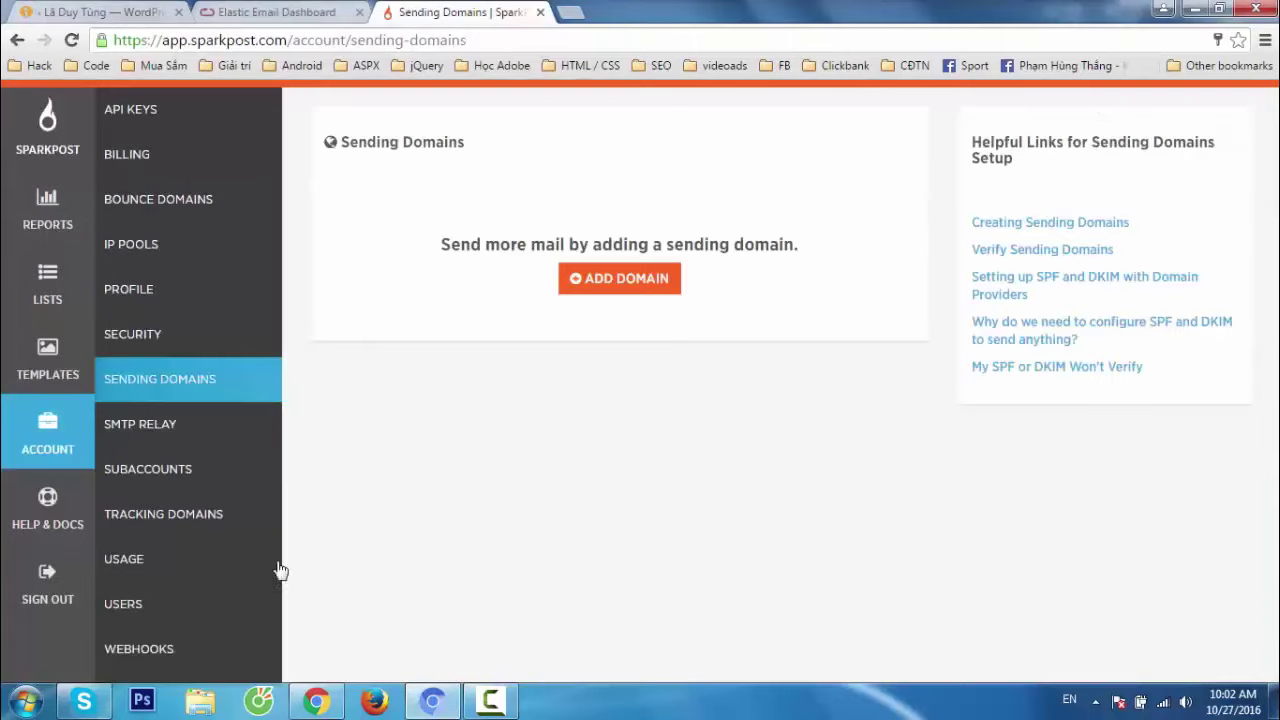
left_click(618, 288)
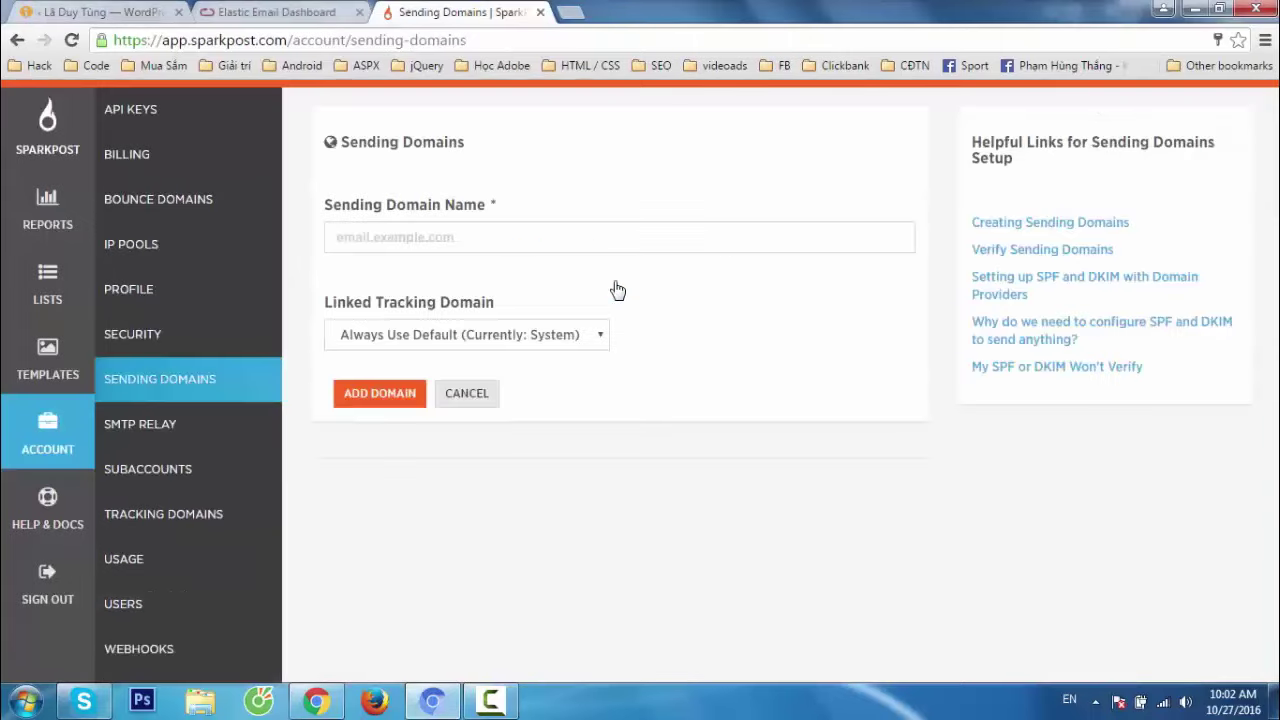
type("duy")
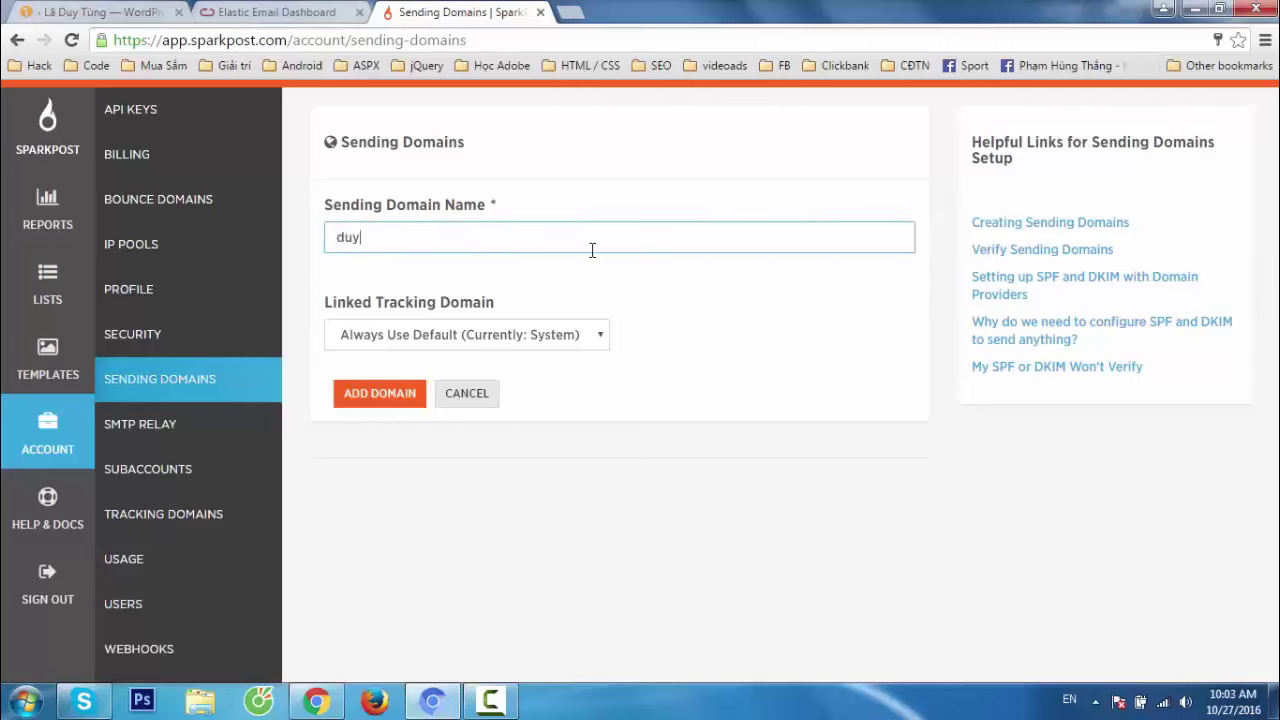
type("tung.net")
left_click(380, 398)
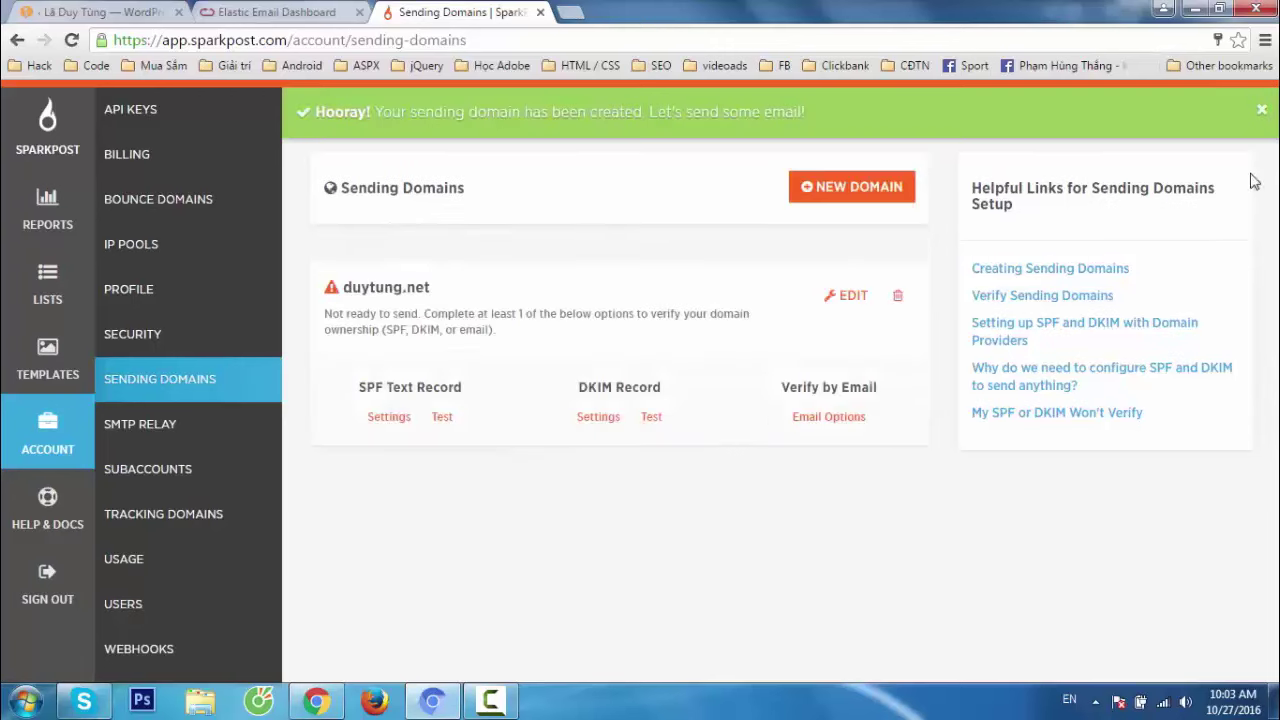
left_click(1262, 110)
Show the SPF Text Record settings for duytung.net.
left_click_drag(358, 345, 680, 348)
left_click(645, 488)
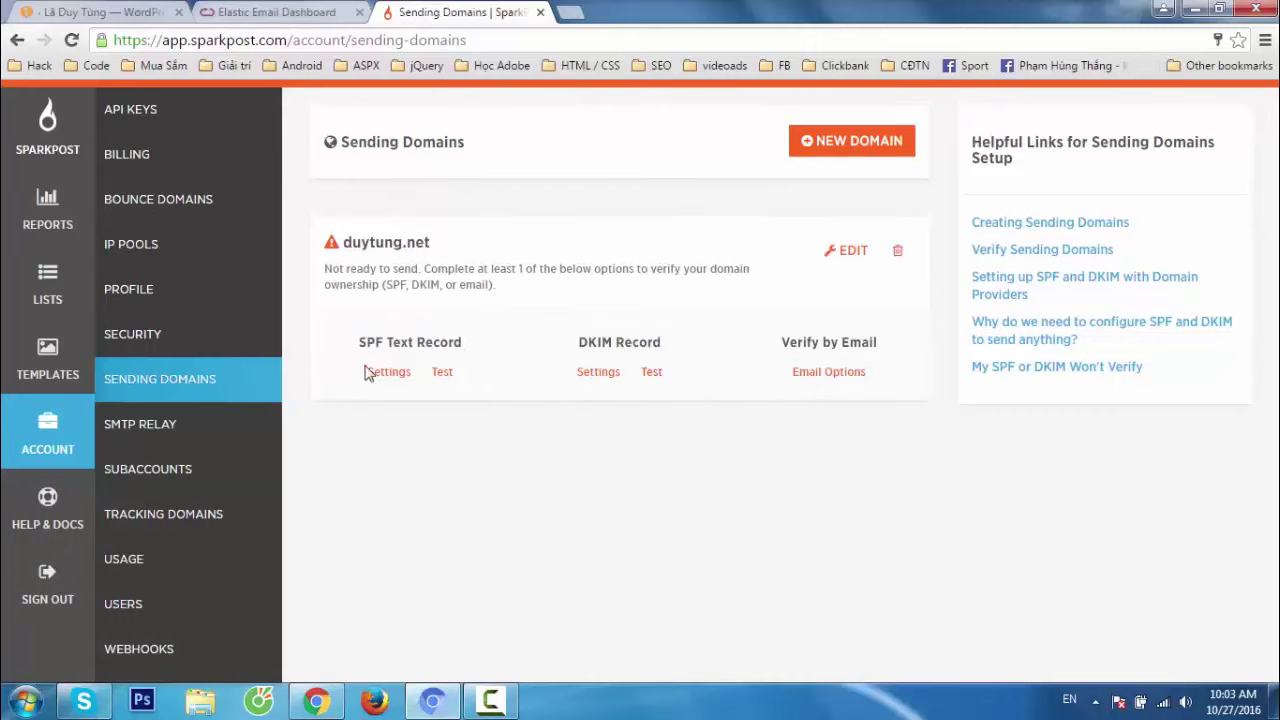
left_click(387, 374)
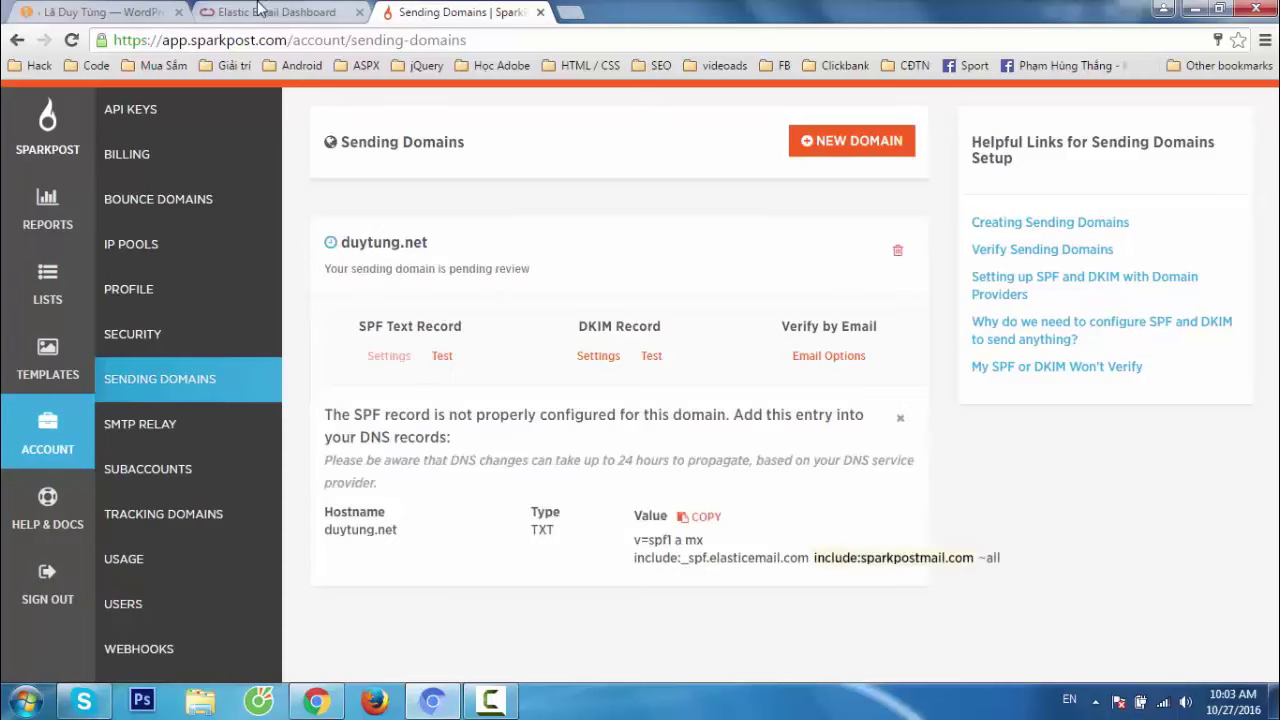
Delete the old SPF TXT, api._domainkey, tracking and _dmarc records from duytung.net's DNS.
left_click(447, 706)
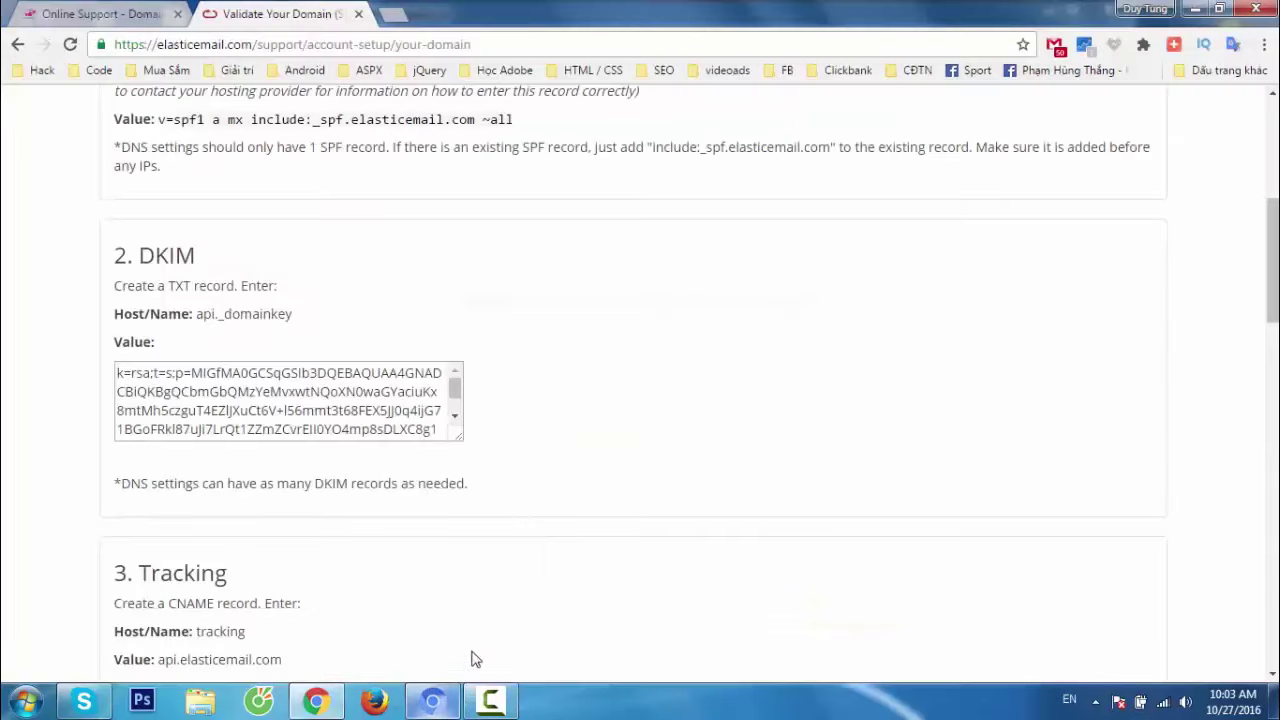
left_click(68, 10)
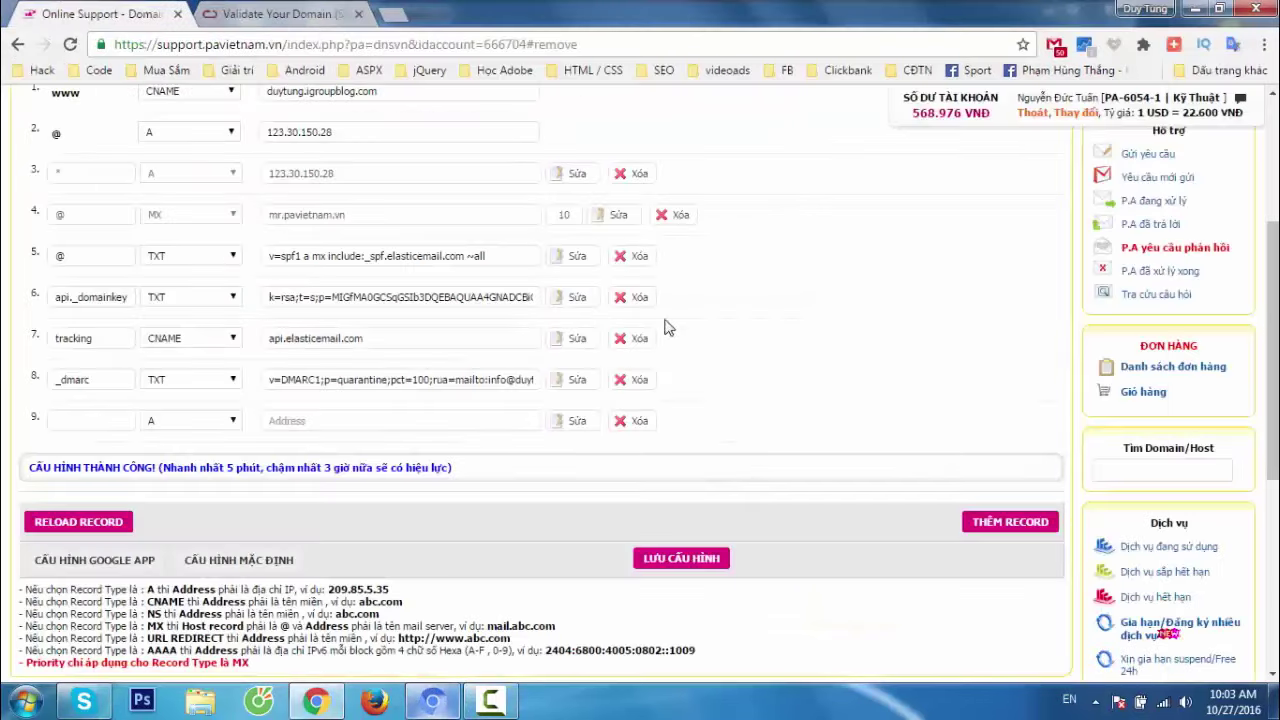
left_click(633, 268)
left_click(633, 268)
left_click(633, 268)
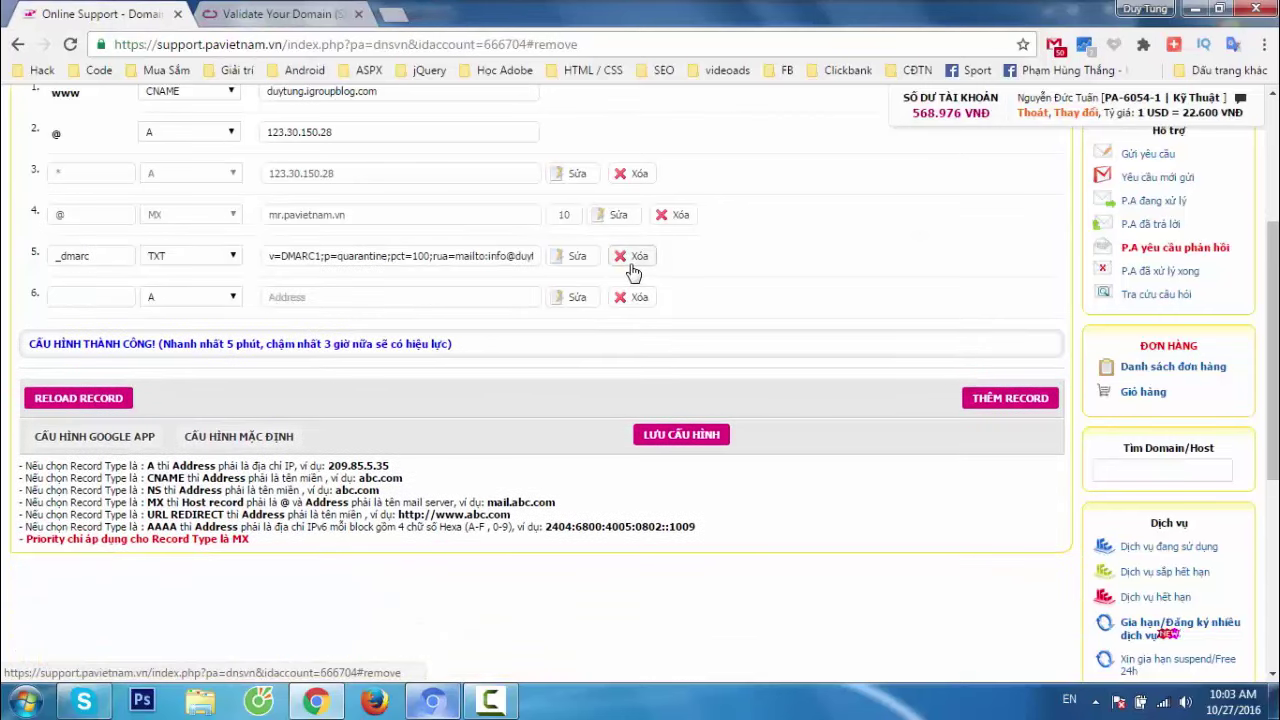
left_click(633, 268)
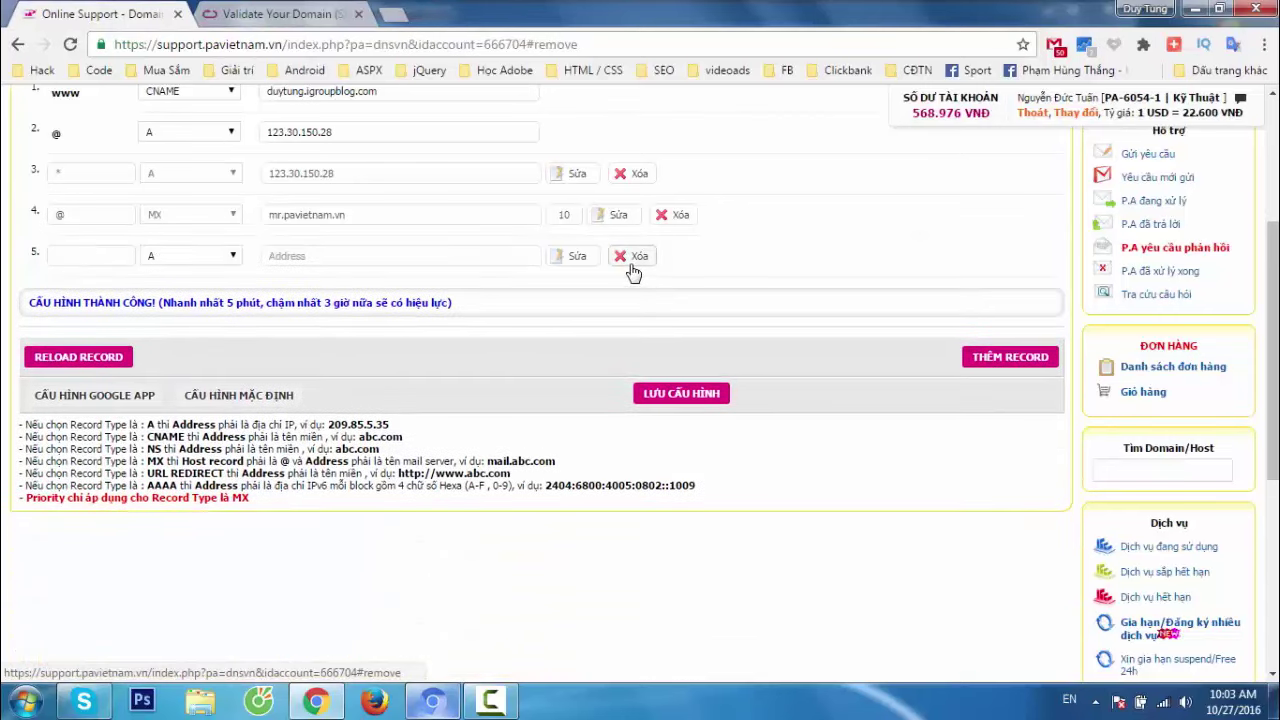
Review the SPF TXT value instructions, then return to duytung.net's DNS records page.
left_click(236, 12)
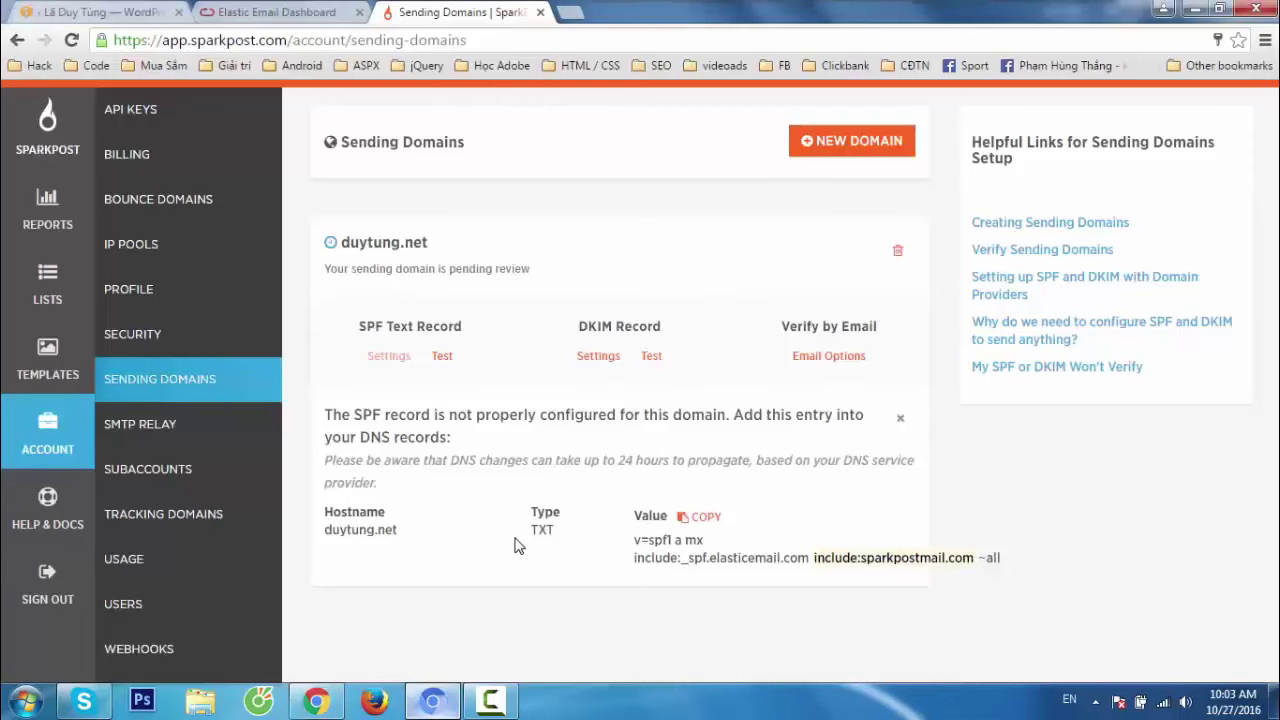
left_click_drag(516, 541, 517, 528)
left_click(573, 540)
left_click_drag(325, 529, 337, 529)
left_click(555, 541)
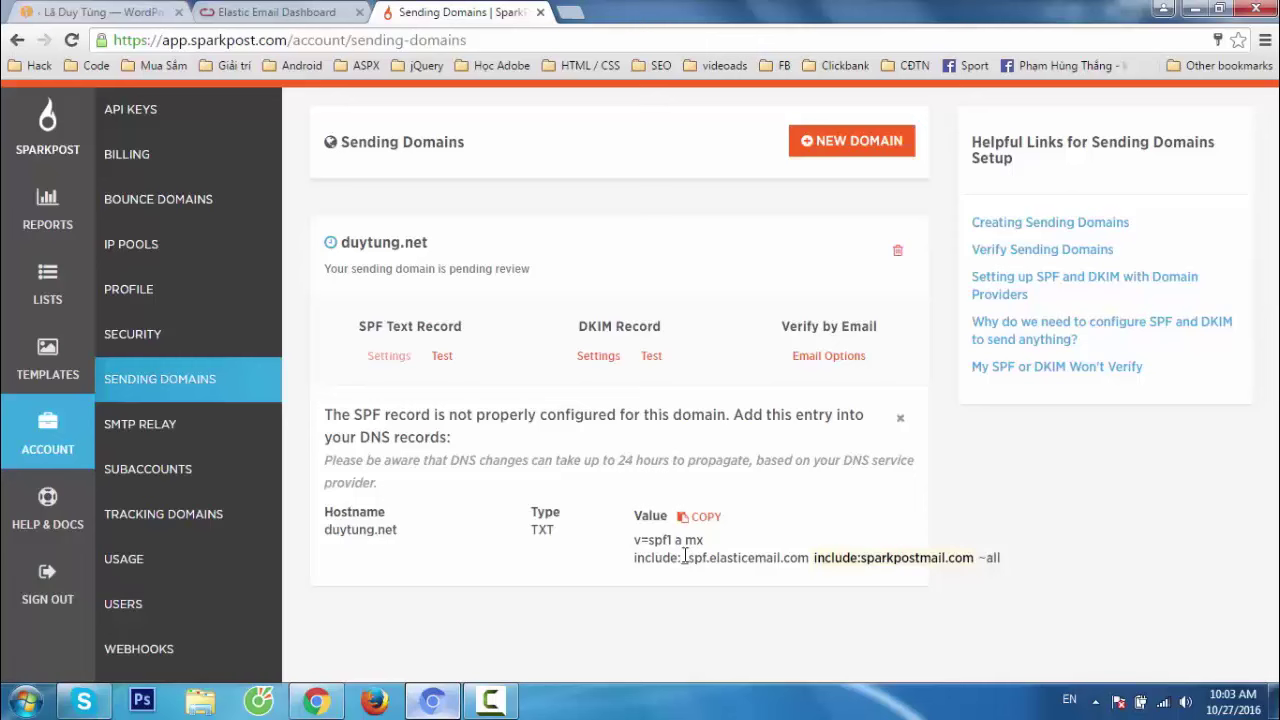
left_click(255, 14)
left_click(438, 13)
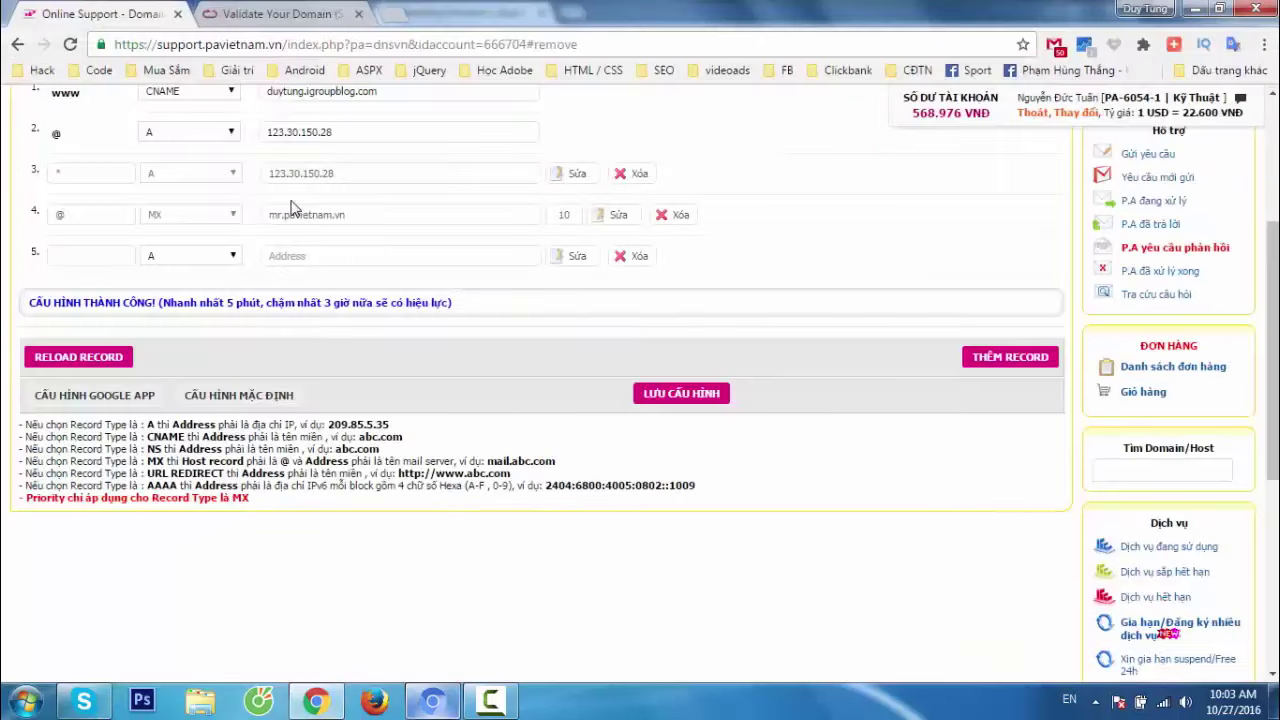
Set up DNS row 5 as a TXT record with host @.
left_click(197, 256)
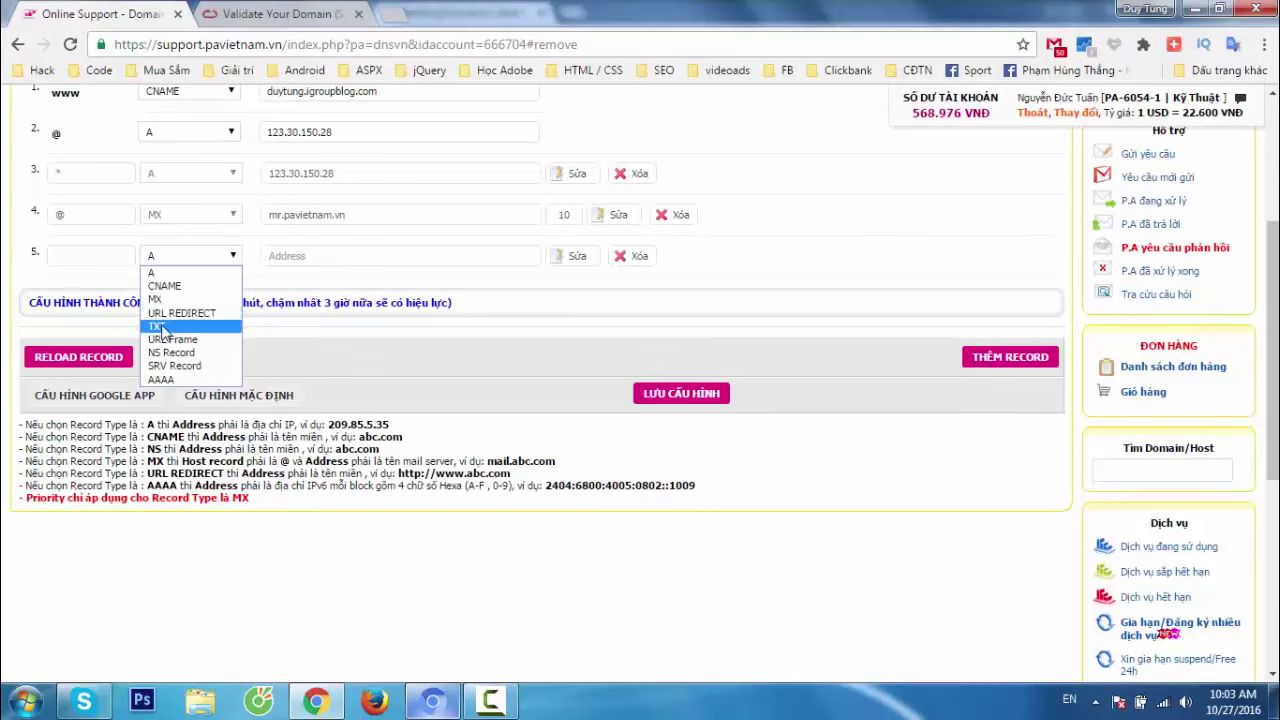
left_click(160, 327)
left_click(103, 256)
type("@")
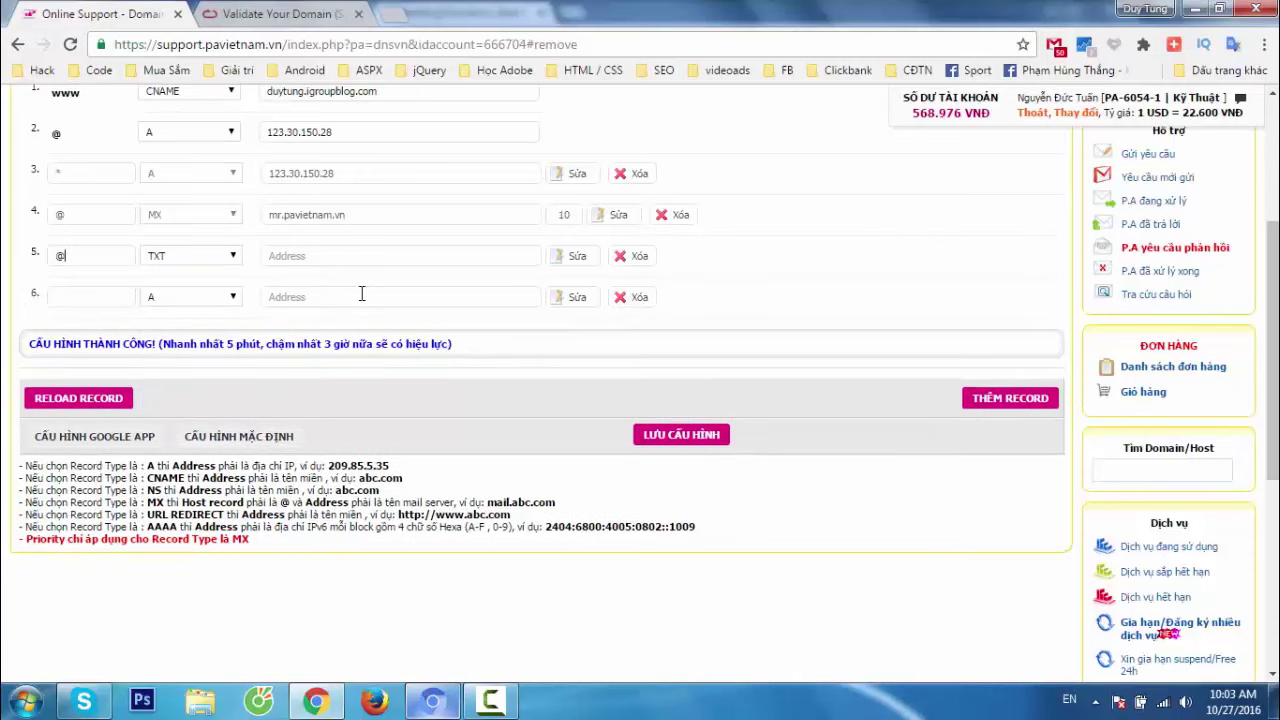
left_click(357, 258)
Start row 5's SPF value with v=spf1 a mx copied from the SPF instructions.
left_click(293, 13)
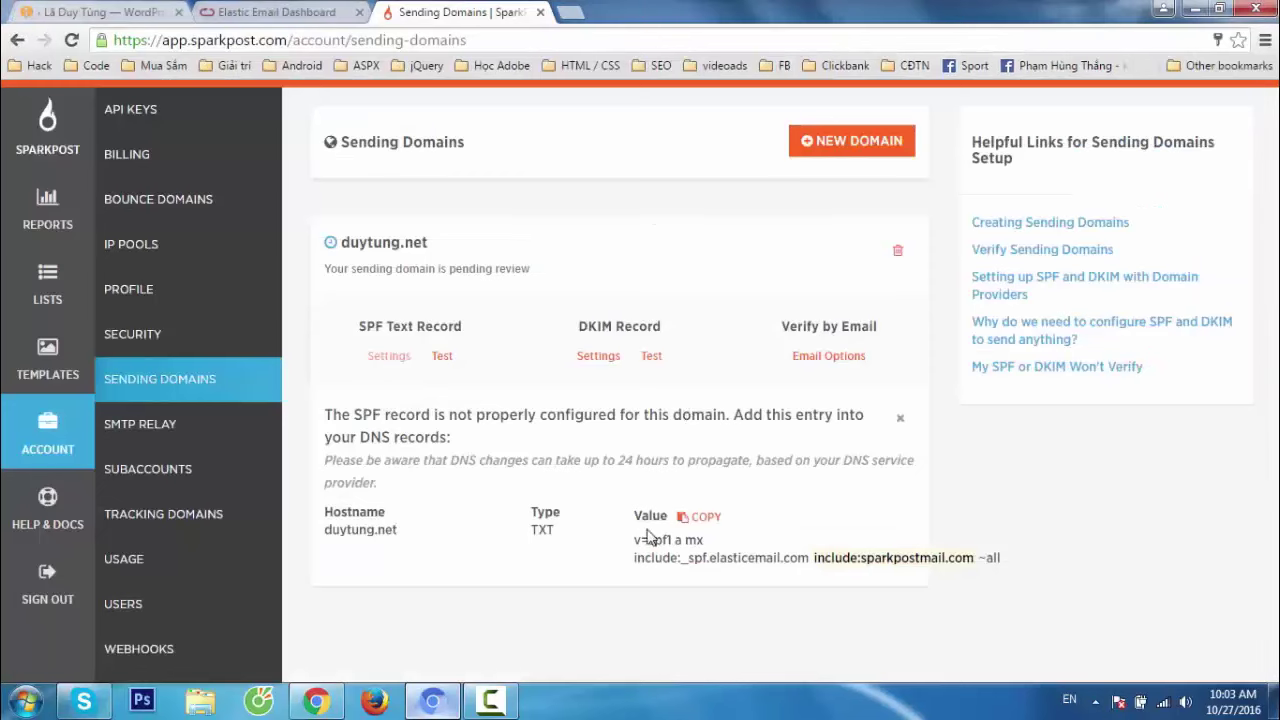
left_click_drag(696, 556, 640, 540)
left_click_drag(636, 543, 707, 540)
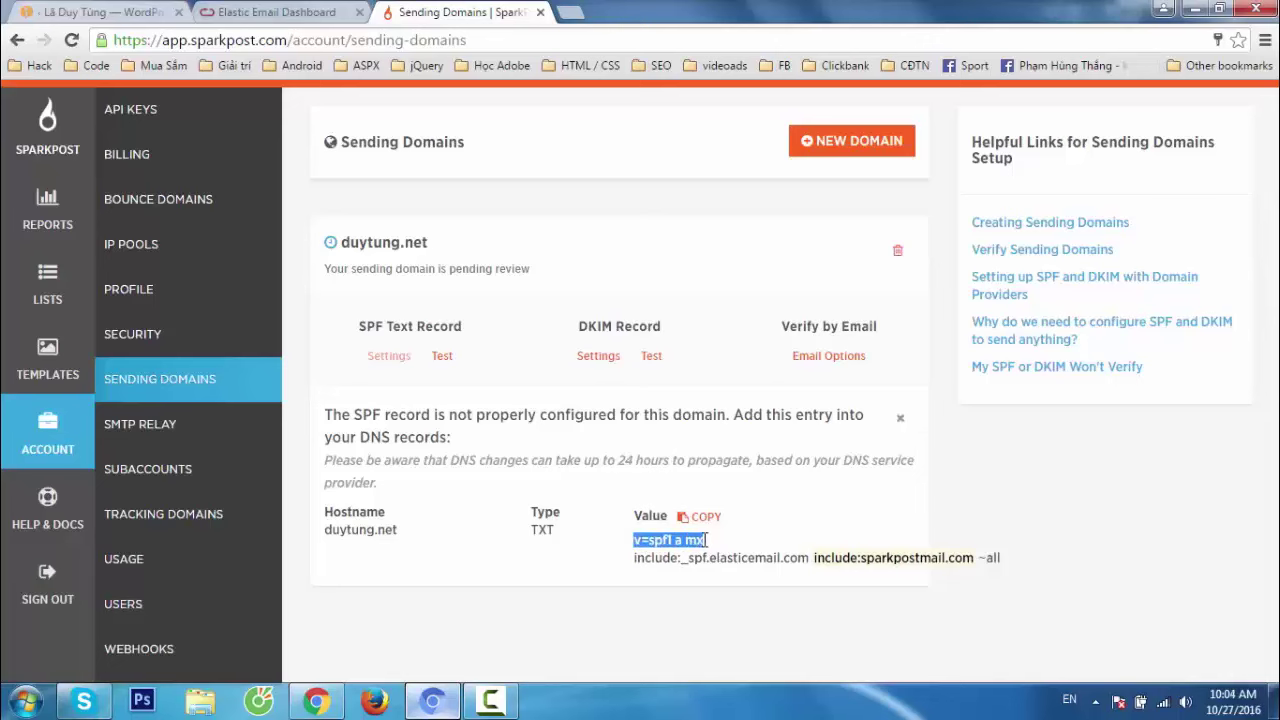
left_click(238, 22)
left_click(519, 10)
left_click_drag(634, 557, 810, 567)
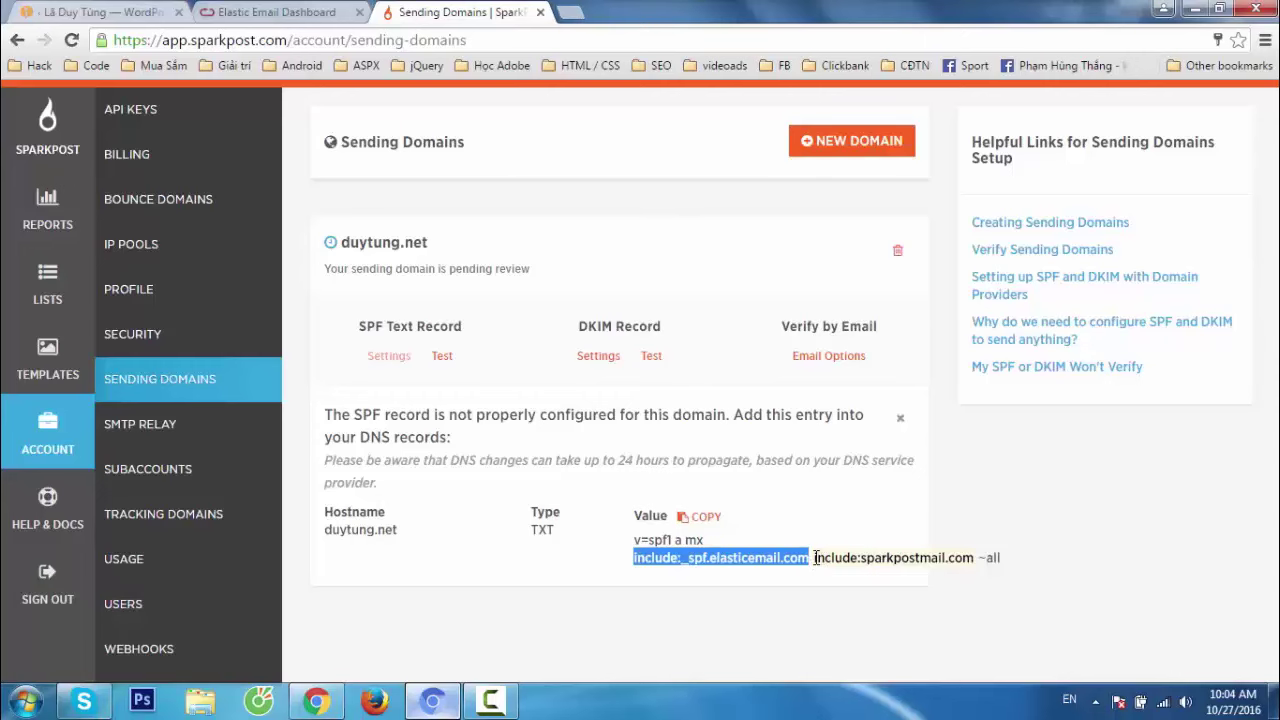
left_click_drag(815, 557, 1013, 556)
left_click_drag(634, 540, 704, 541)
key("ctrl+c")
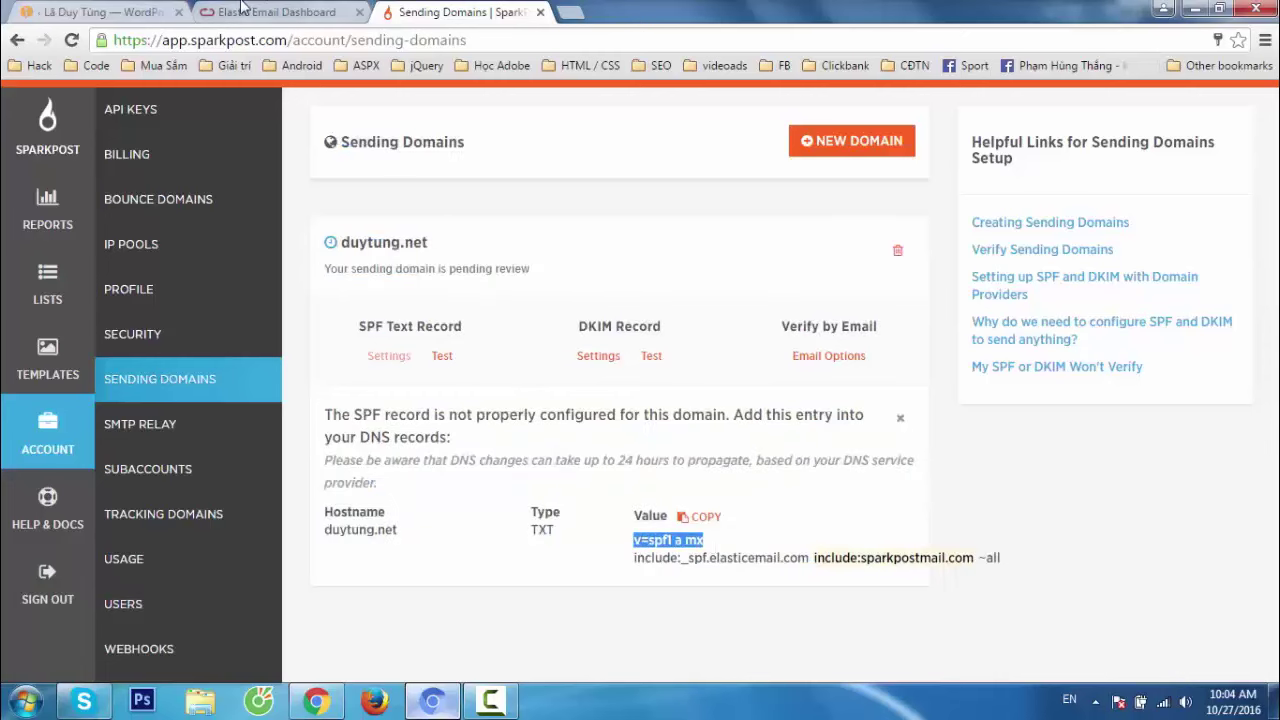
key("alt+Tab")
key("ctrl+v")
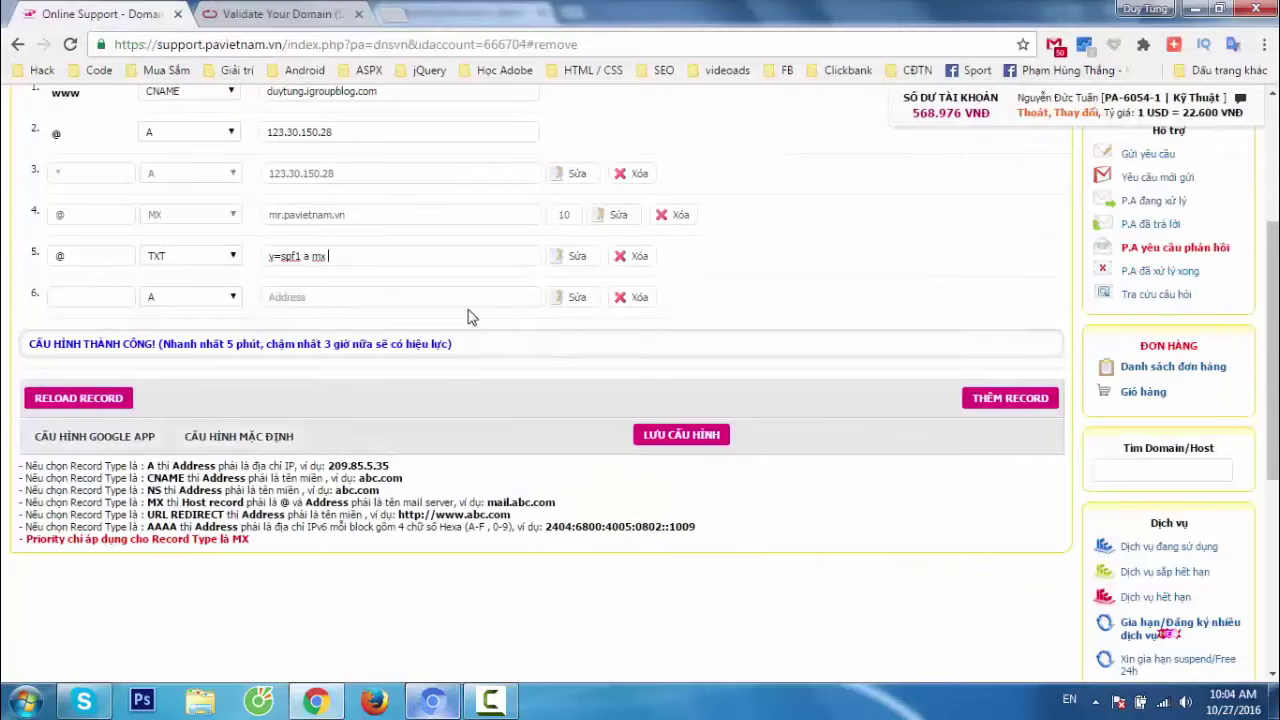
Append include:sparkpostmail.com ~all to complete the @ TXT value.
left_click(290, 14)
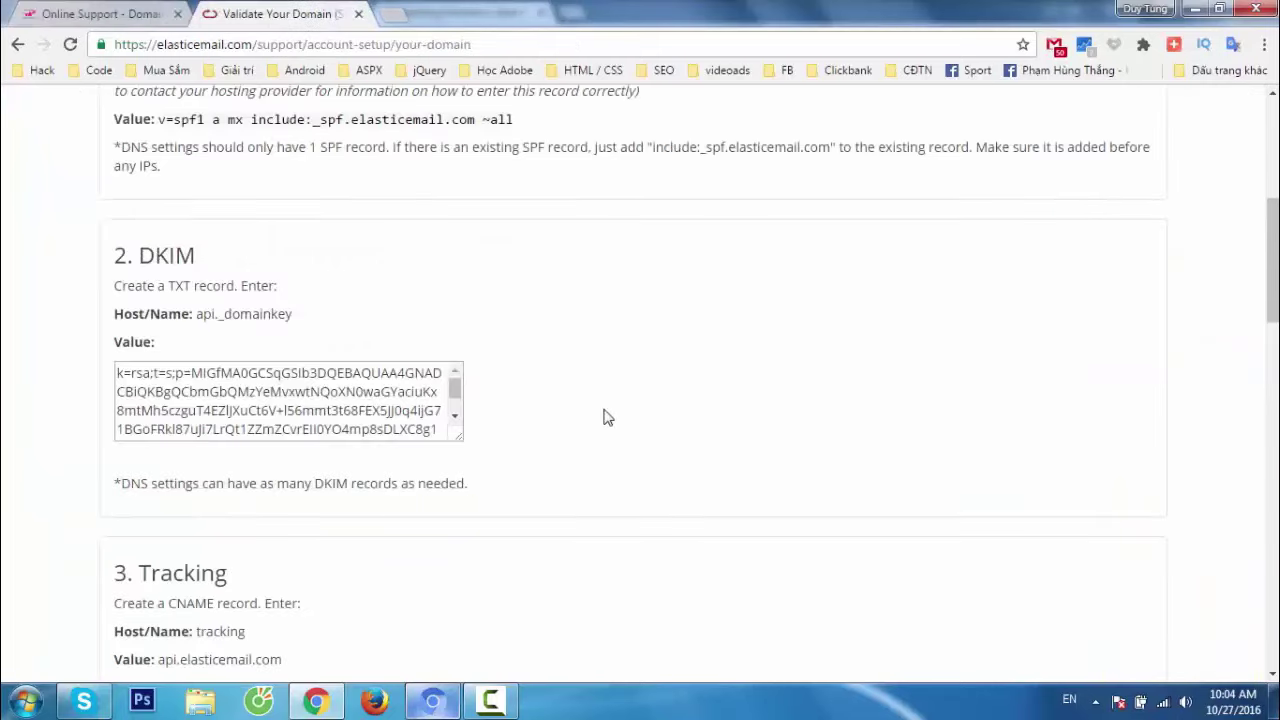
left_click(125, 12)
key("alt+Tab")
left_click_drag(815, 560, 1000, 562)
key("ctrl+c")
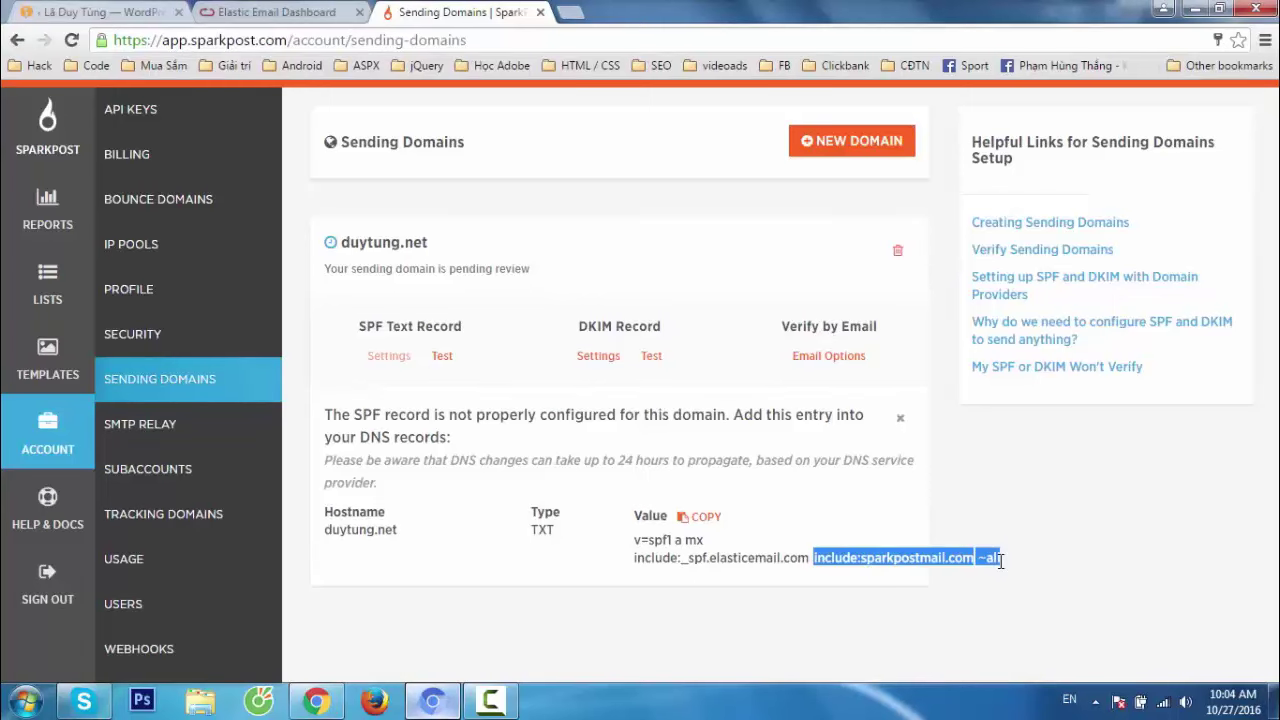
left_click(120, 11)
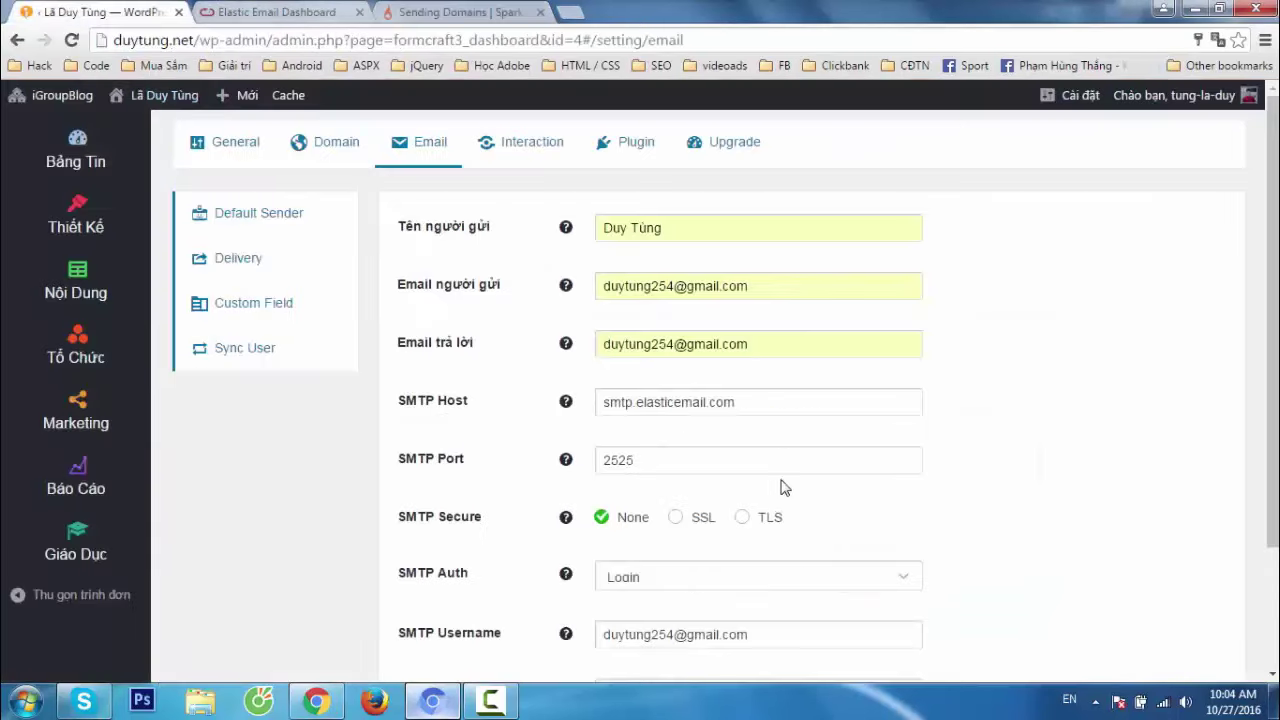
left_click(355, 10)
key("alt+Tab")
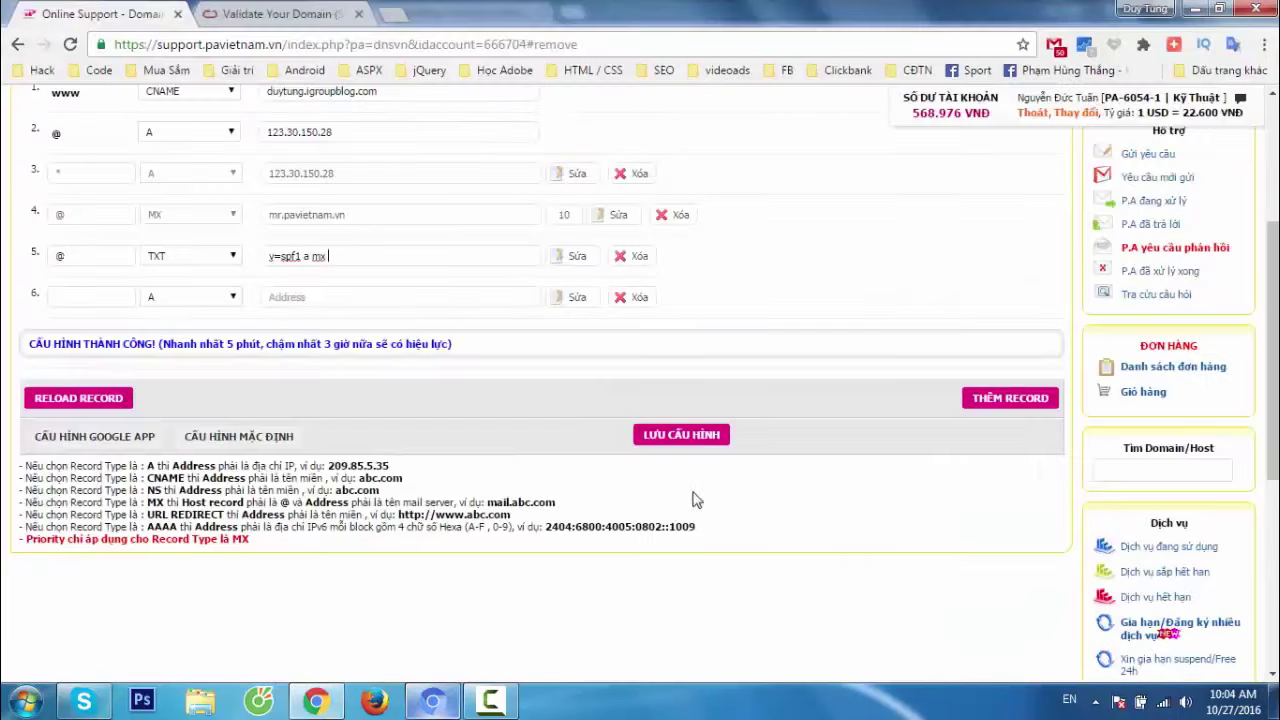
key("ctrl+v")
left_click(375, 300)
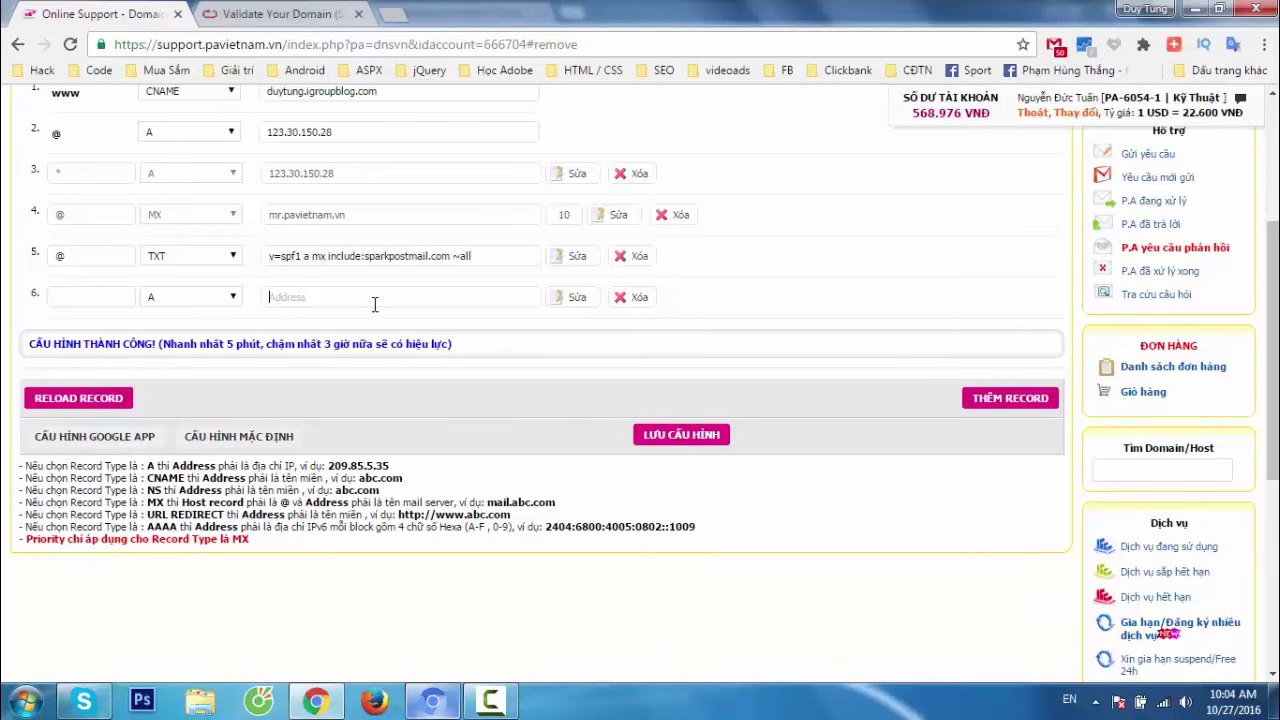
Go back to SparkPost's Sending Domains page.
left_click(250, 14)
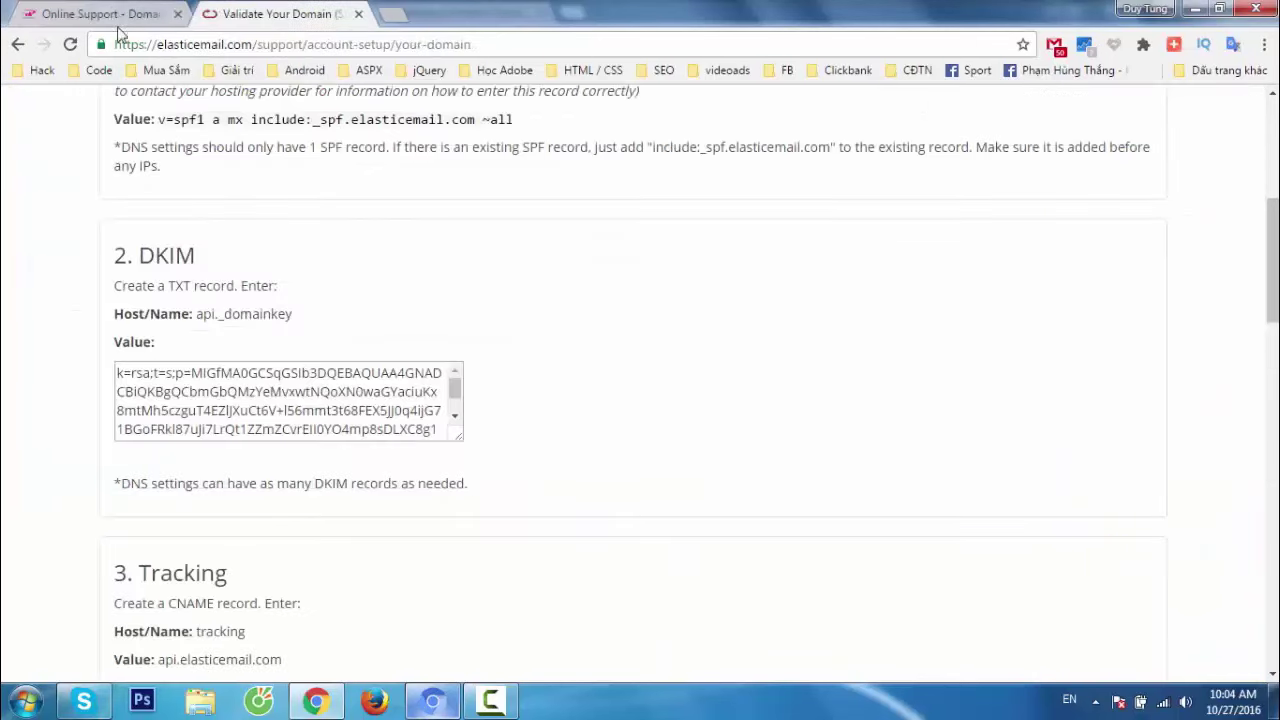
key("alt+Tab")
key("alt+Tab")
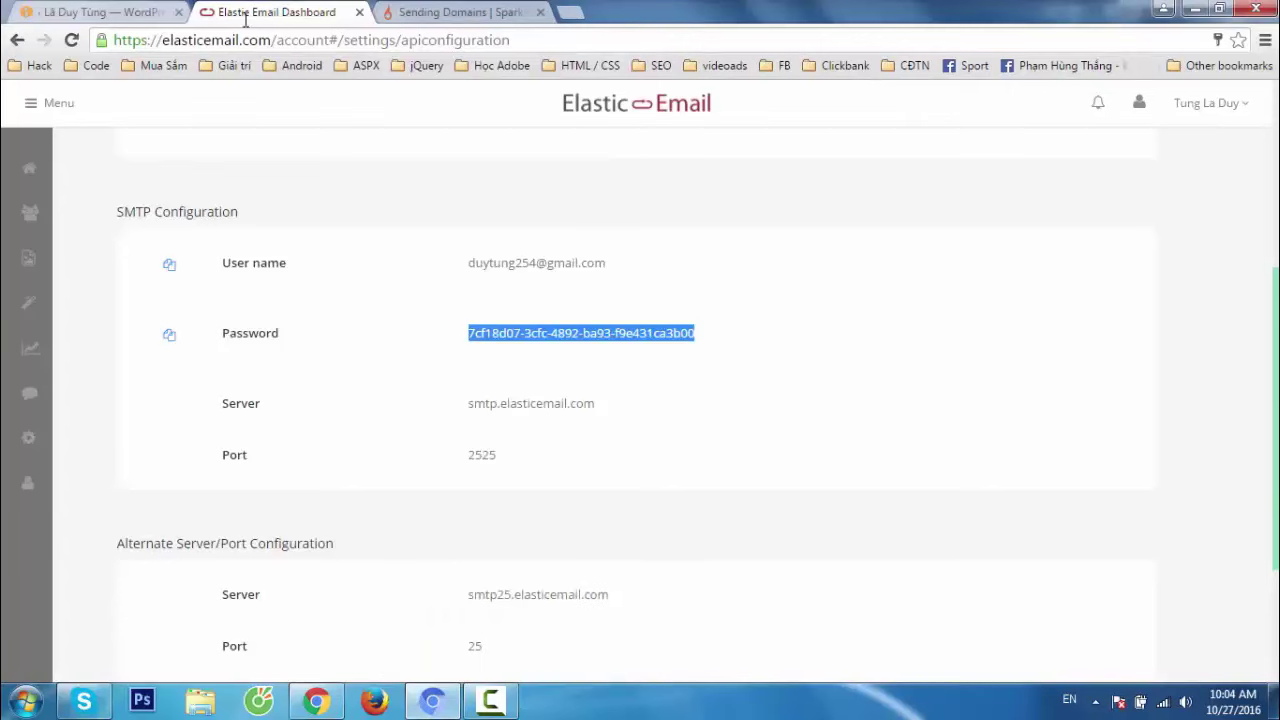
left_click(141, 13)
left_click(340, 18)
left_click(420, 14)
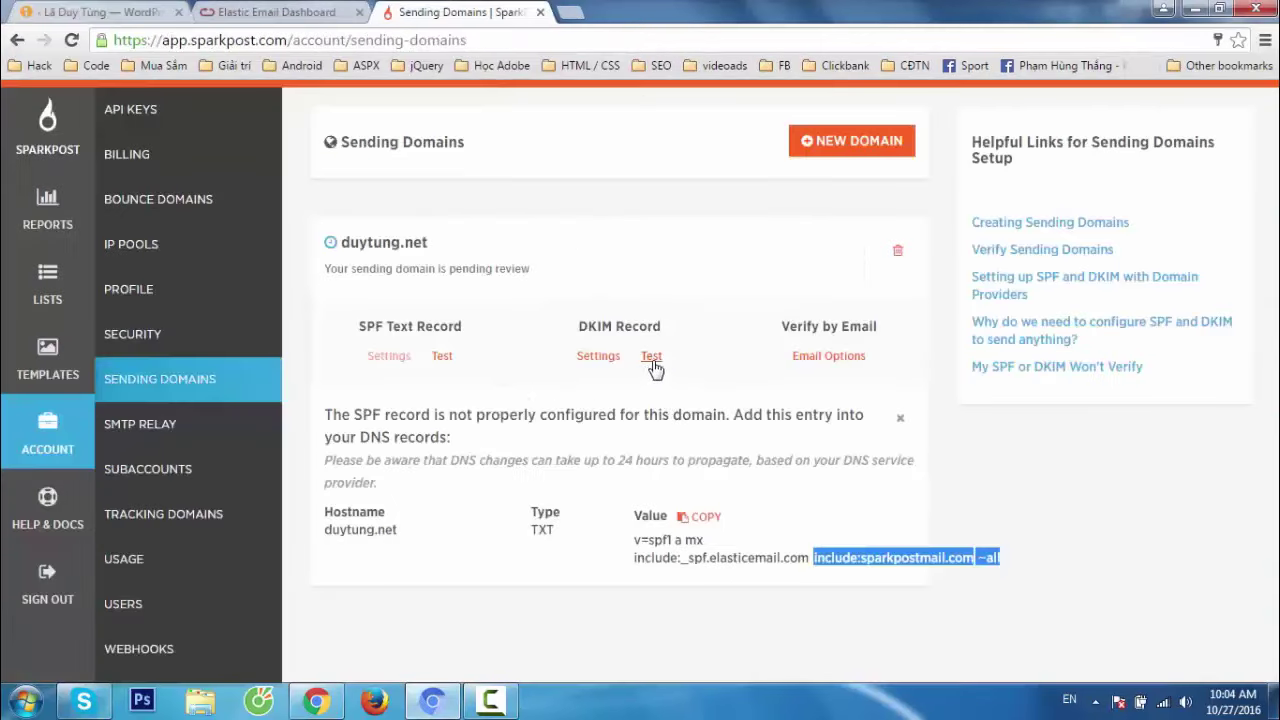
Add a TXT row in the DNS editor with SparkPost's DKIM hostname scph1016._domainkey.
left_click(610, 358)
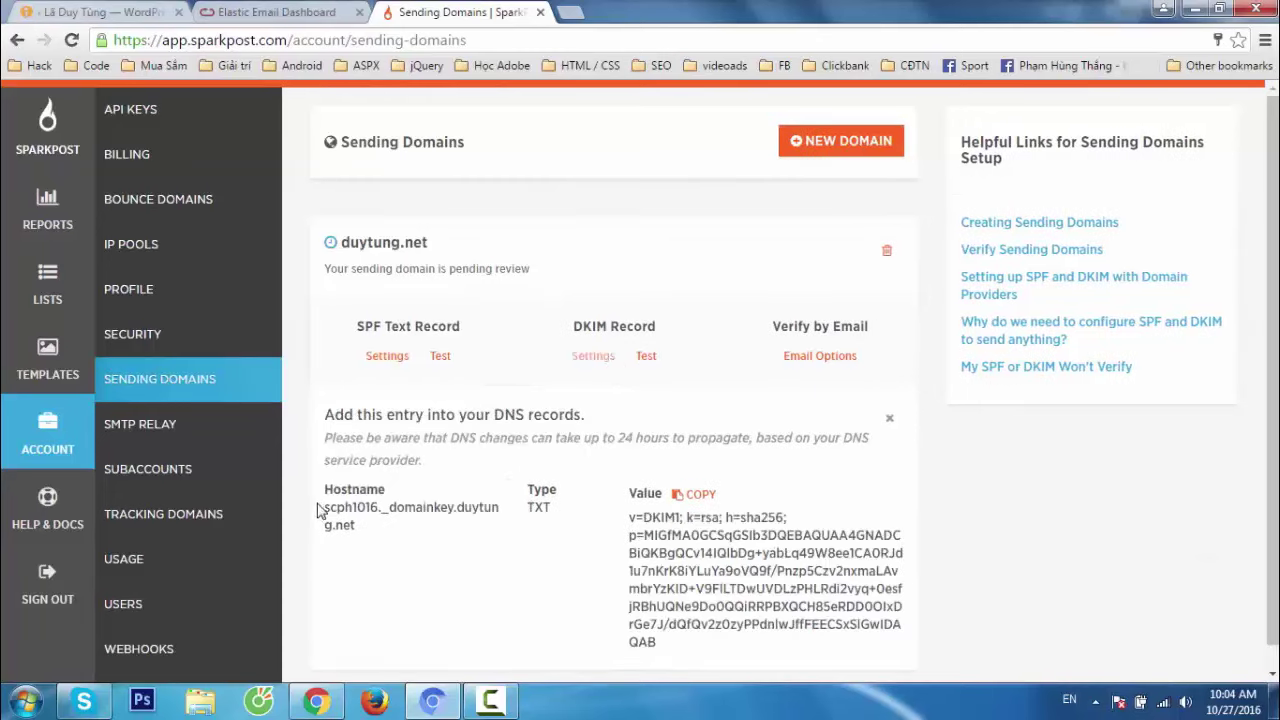
left_click_drag(318, 510, 372, 522)
key("ctrl+c")
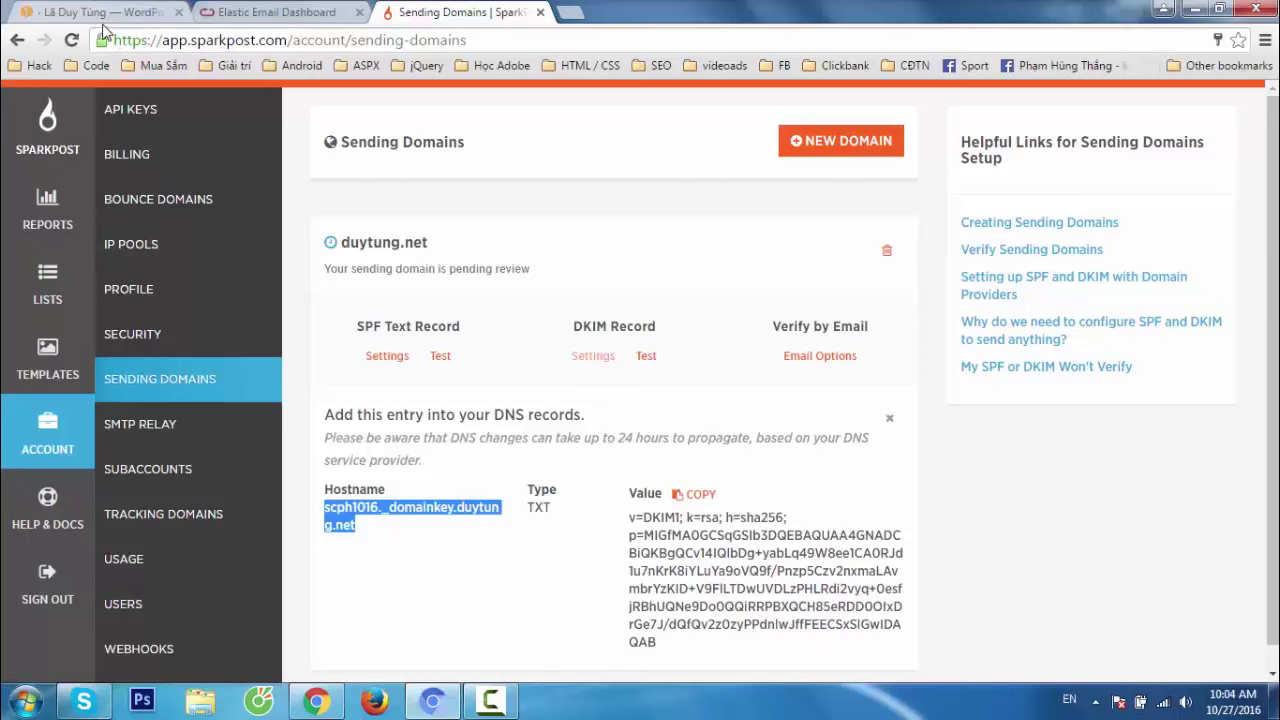
key("alt+Tab")
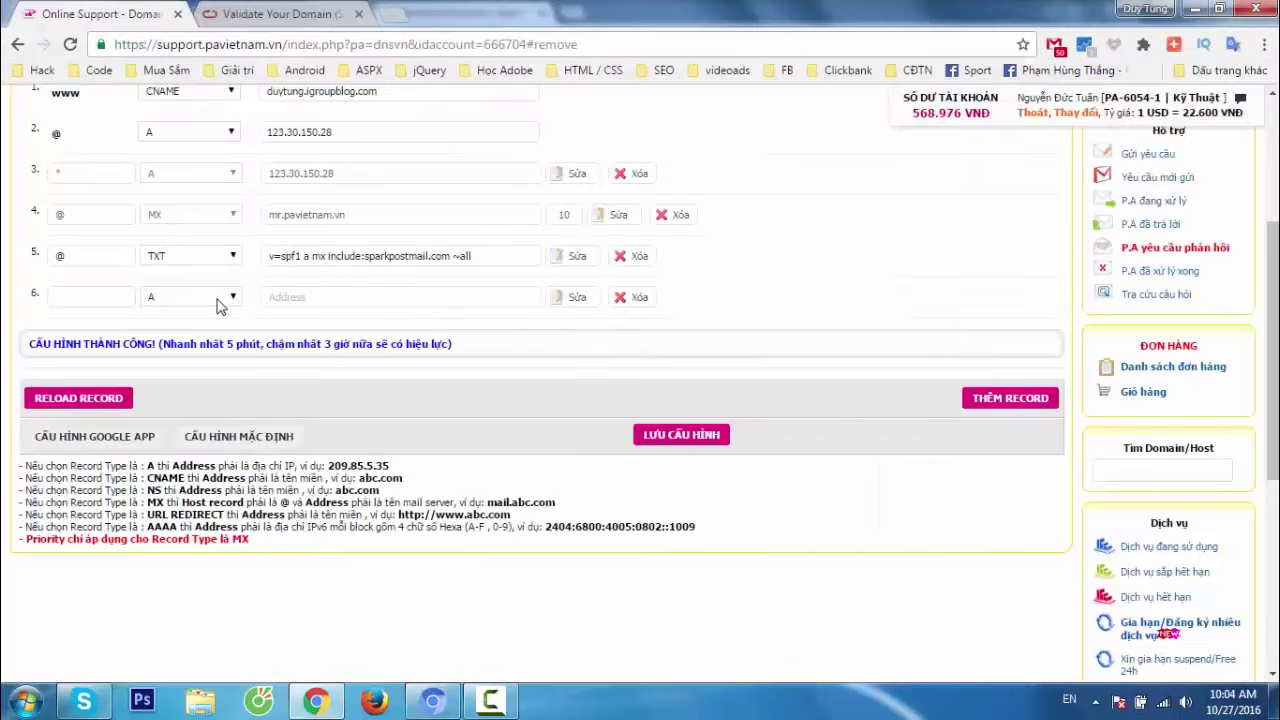
left_click(215, 297)
left_click(181, 367)
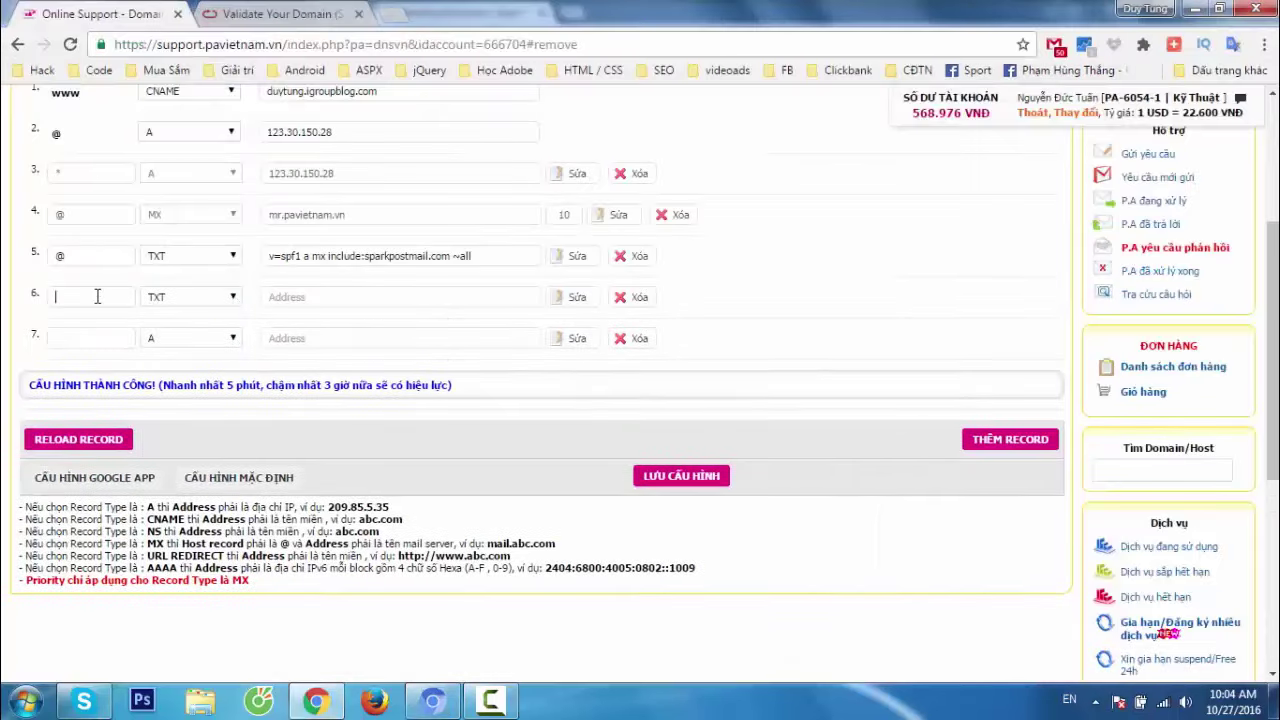
left_click(94, 297)
key("ctrl+v")
left_click(357, 297)
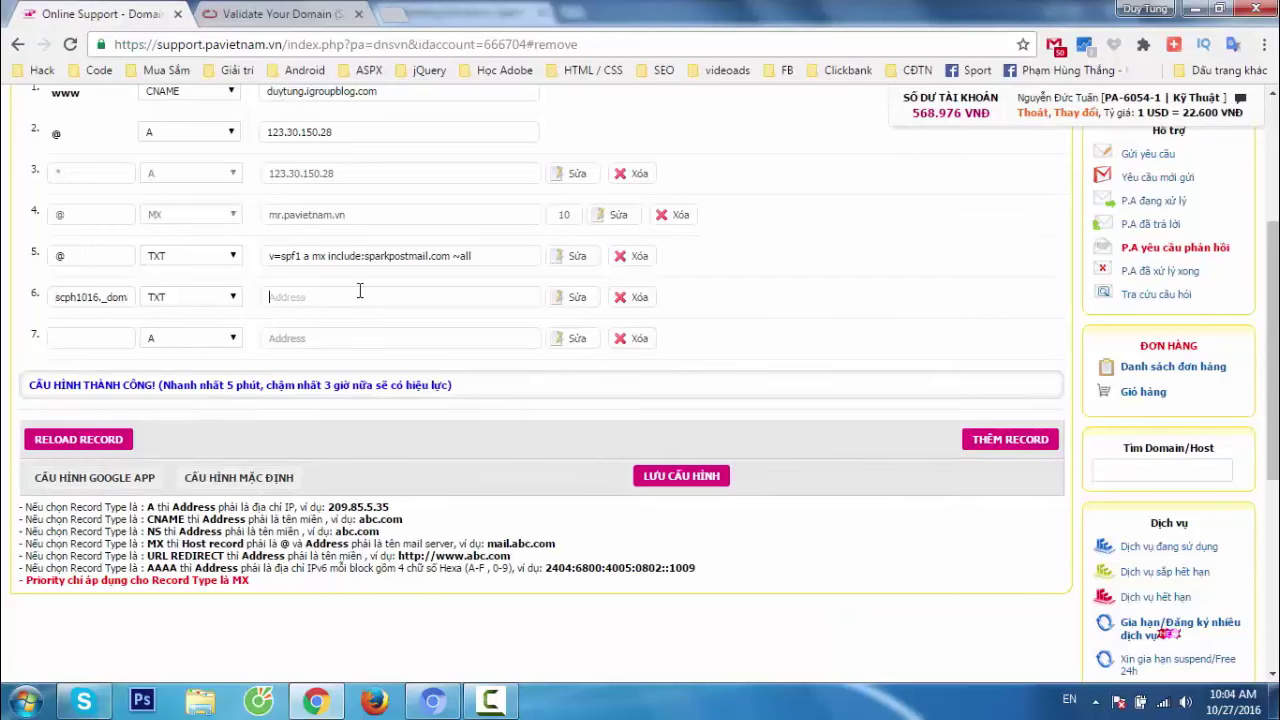
left_click(252, 16)
Paste SparkPost's DKIM value into the new row and save the DNS configuration.
left_click(137, 10)
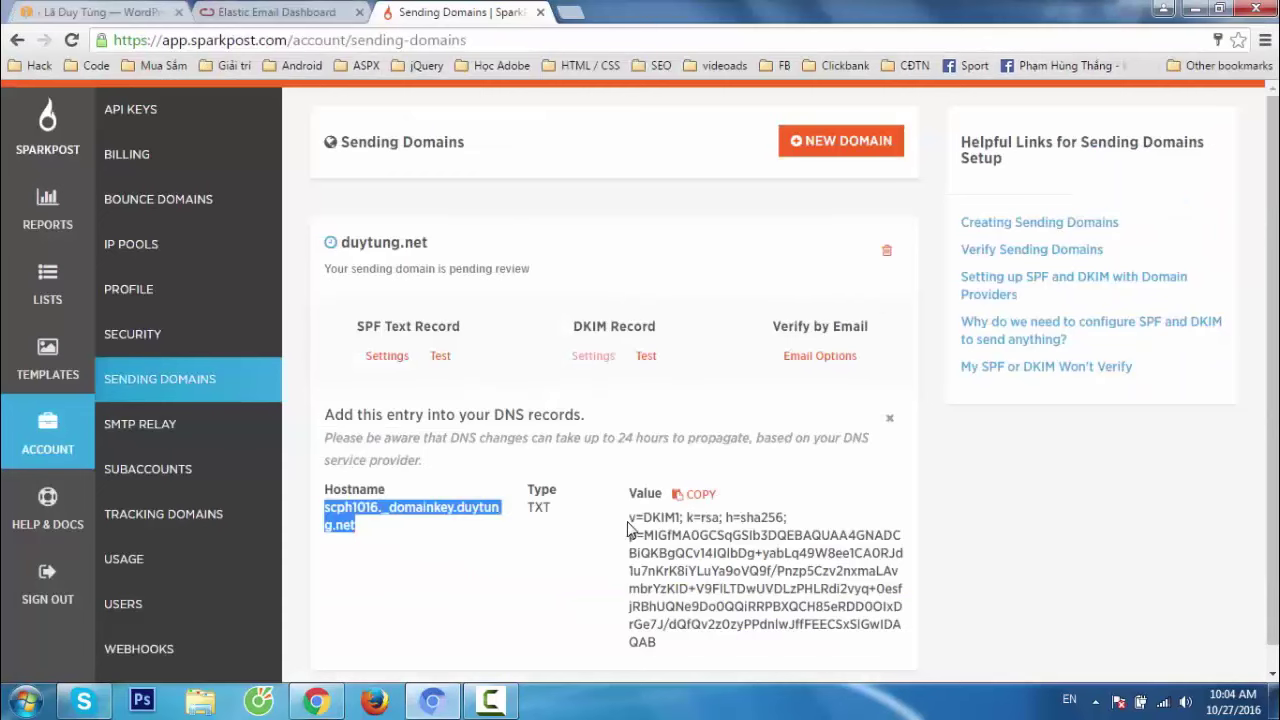
left_click_drag(628, 518, 678, 642)
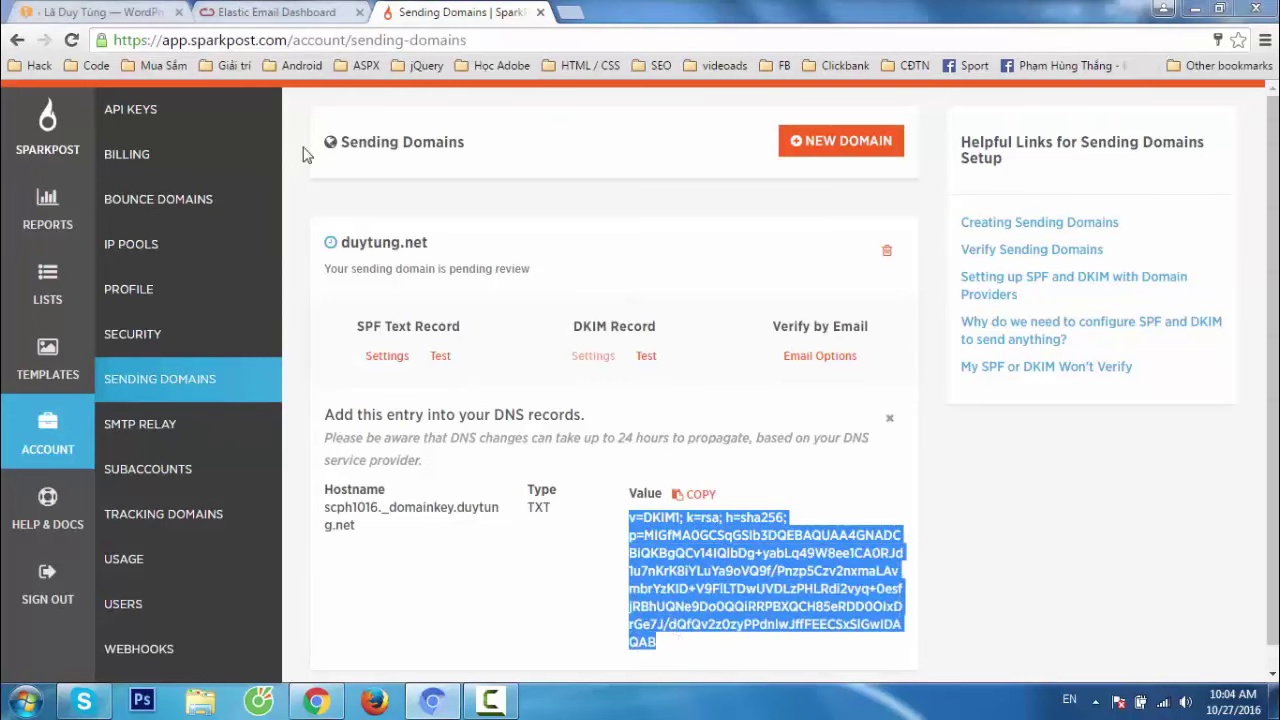
key("alt+Tab")
key("ctrl+v")
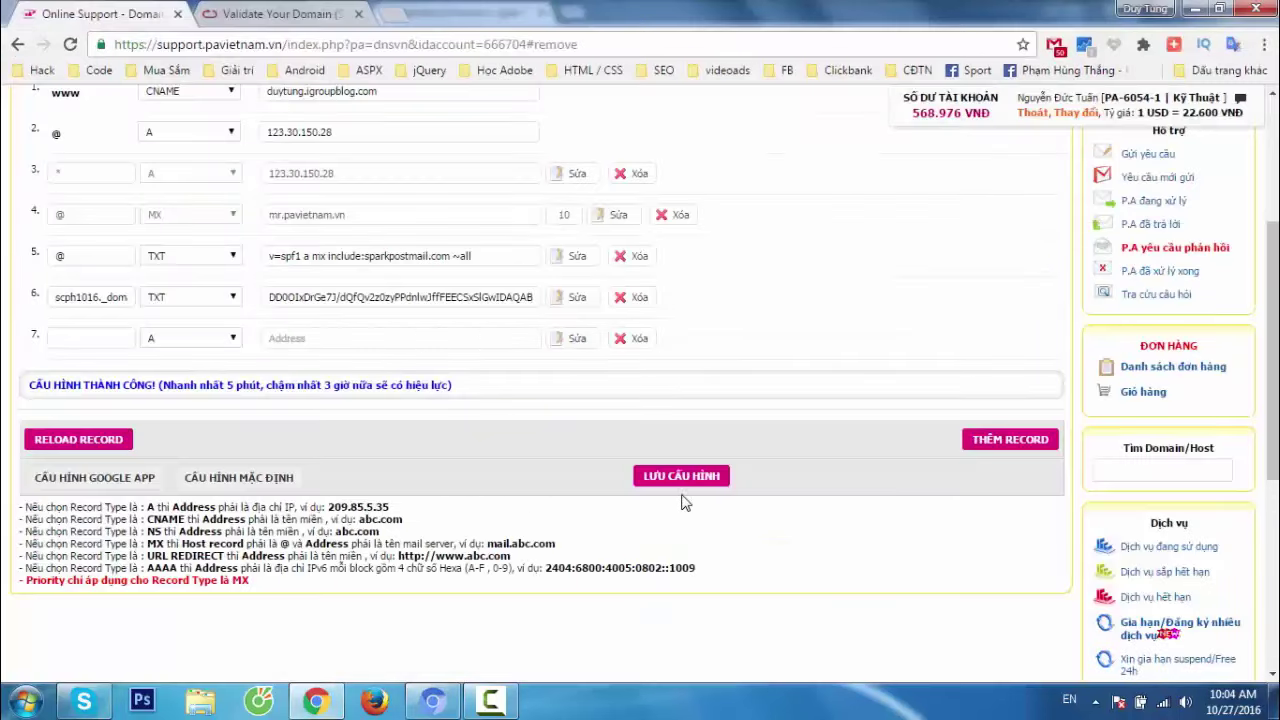
left_click(682, 477)
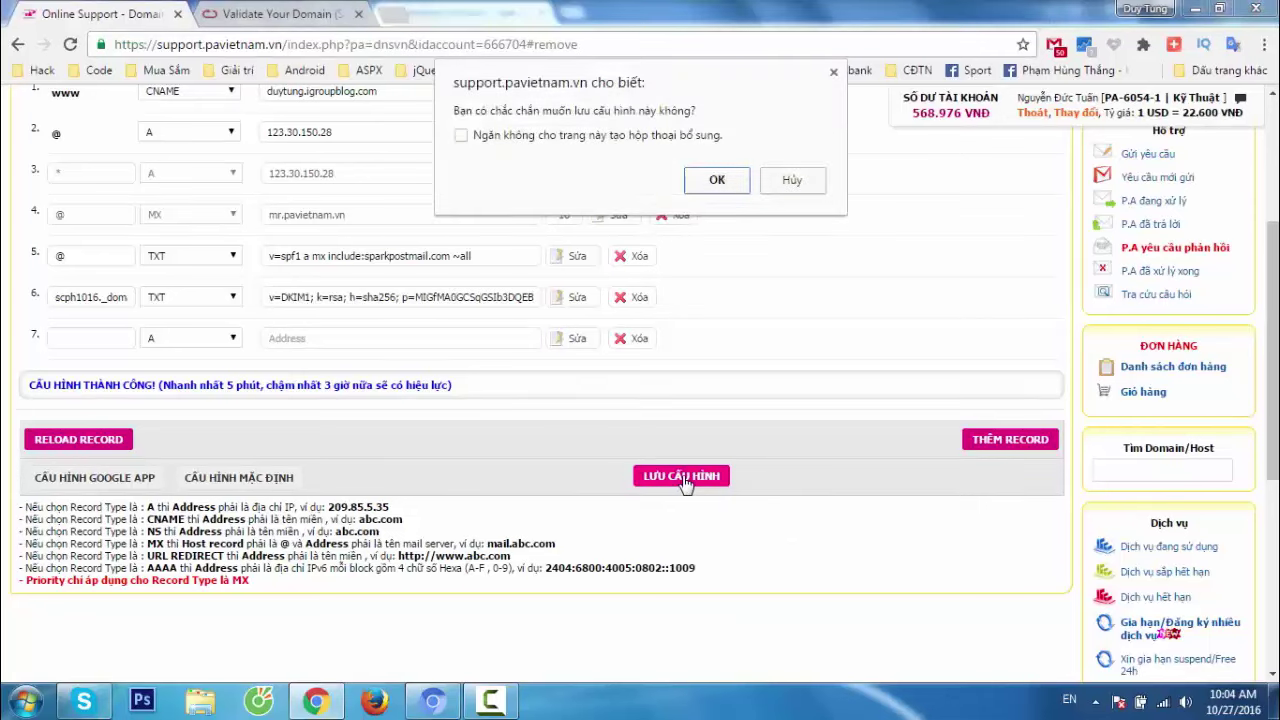
left_click(697, 180)
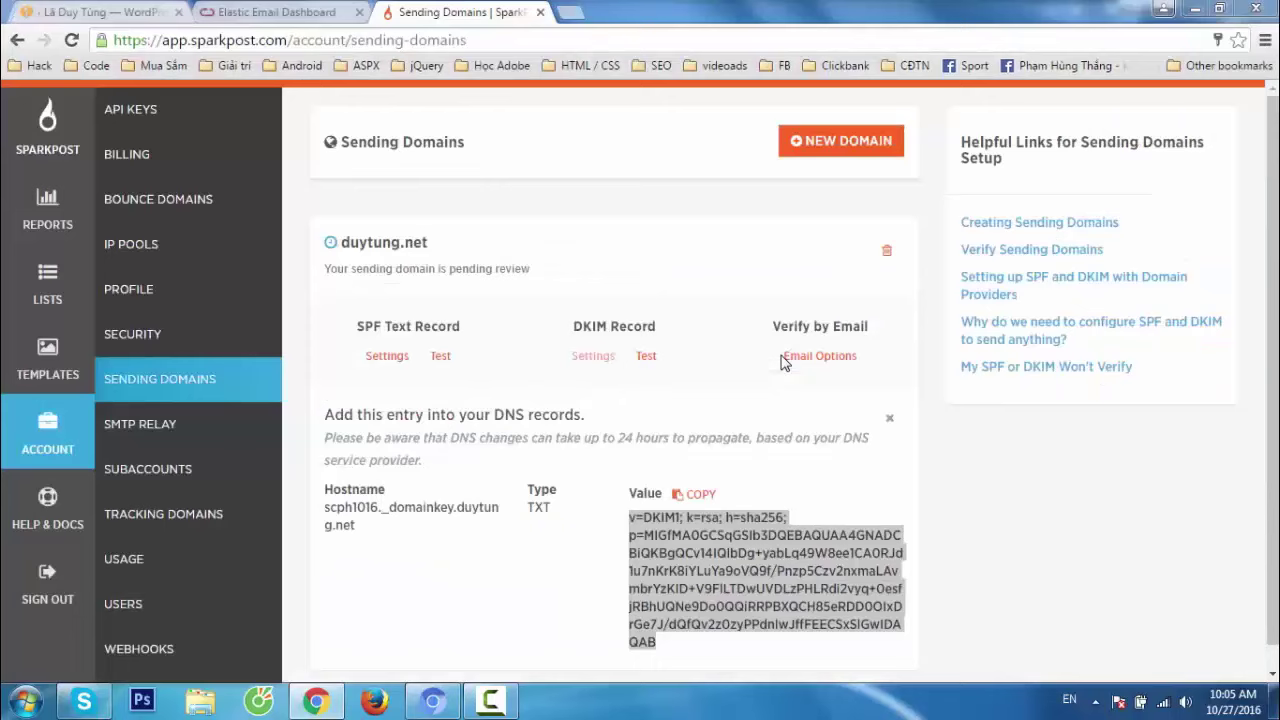
Test duytung.net's SPF and DKIM records in SparkPost; DKIM verifies.
key("alt+Tab")
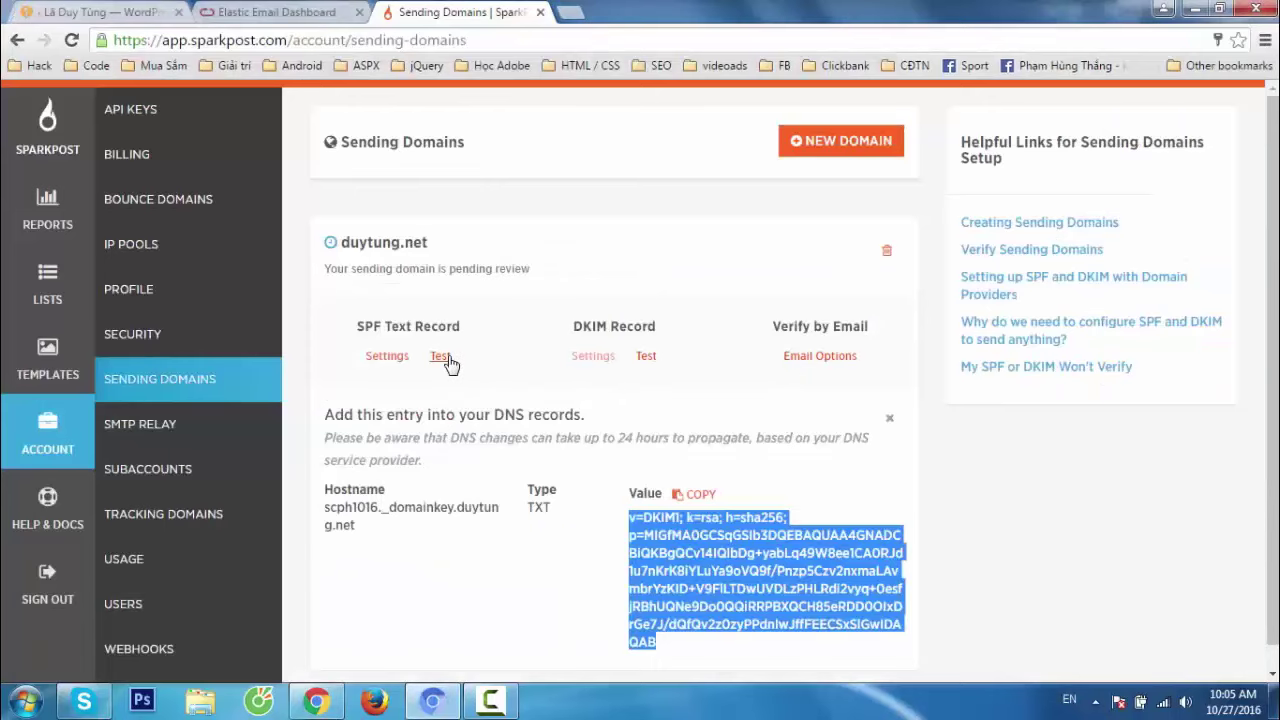
left_click(441, 357)
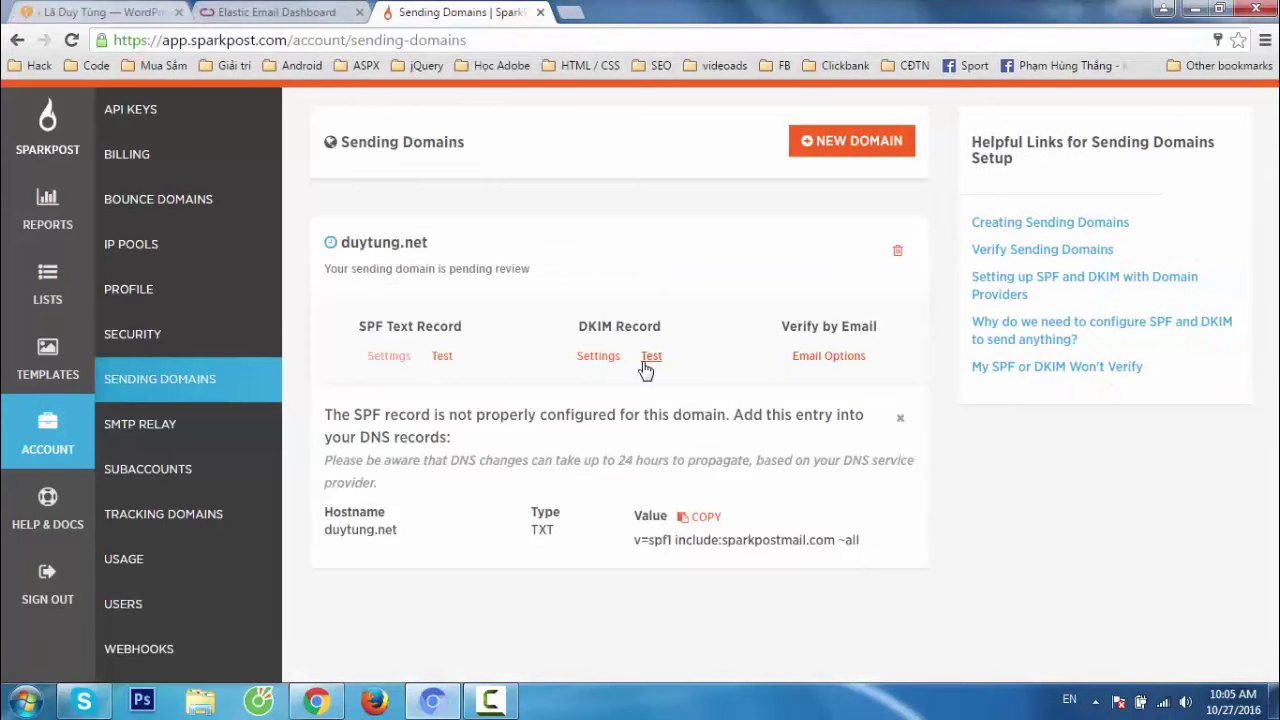
left_click(645, 366)
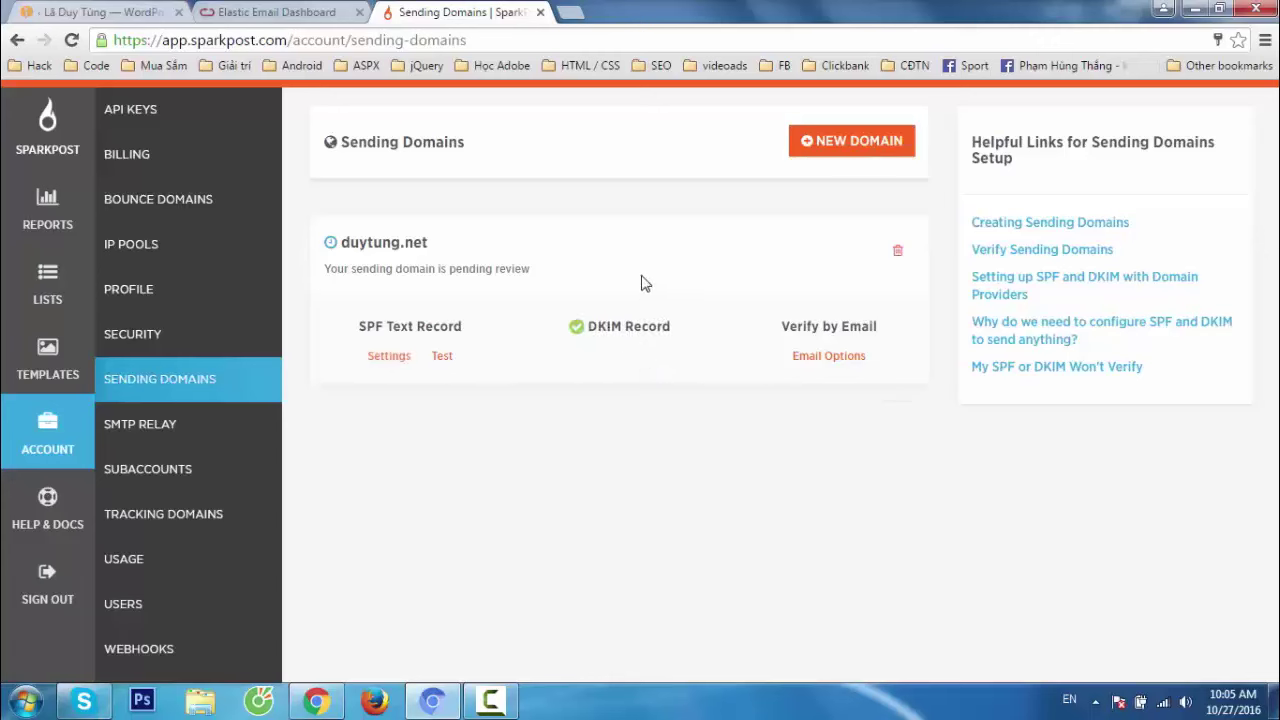
left_click(442, 357)
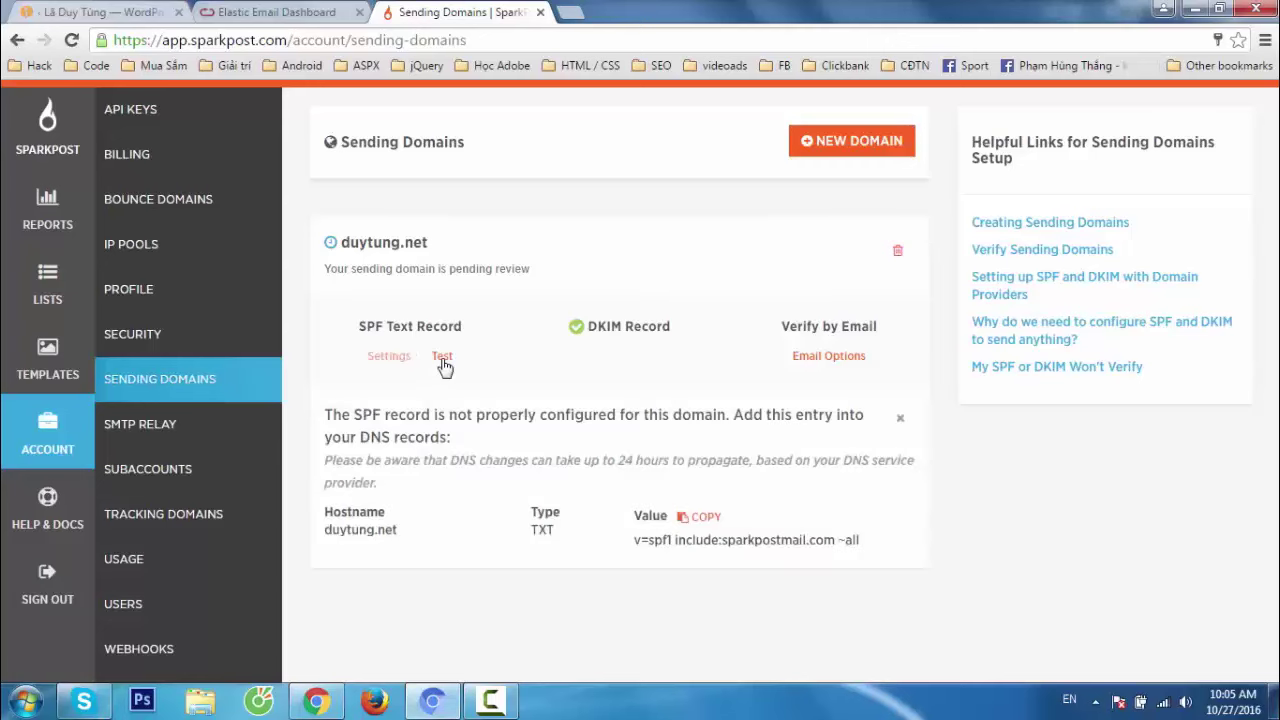
left_click(900, 420)
Check the DNS propagation time note, then retest the SPF record in SparkPost.
key("alt+Tab")
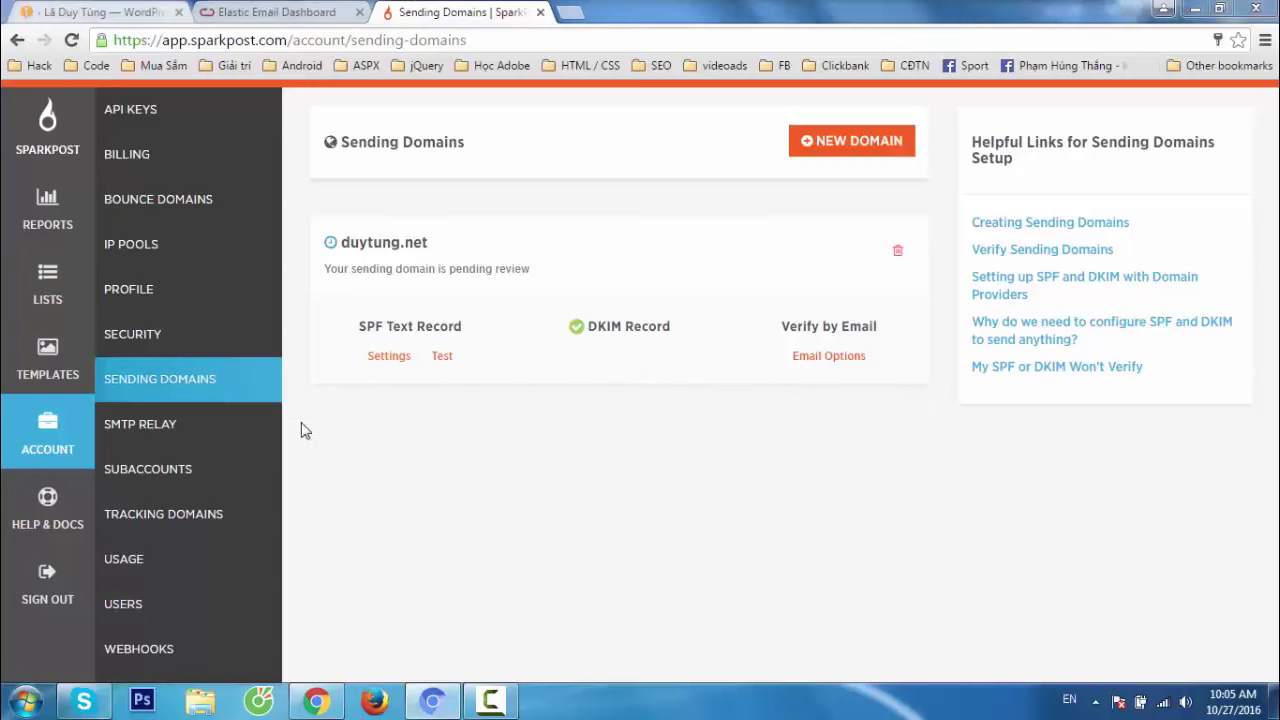
left_click_drag(224, 386, 272, 386)
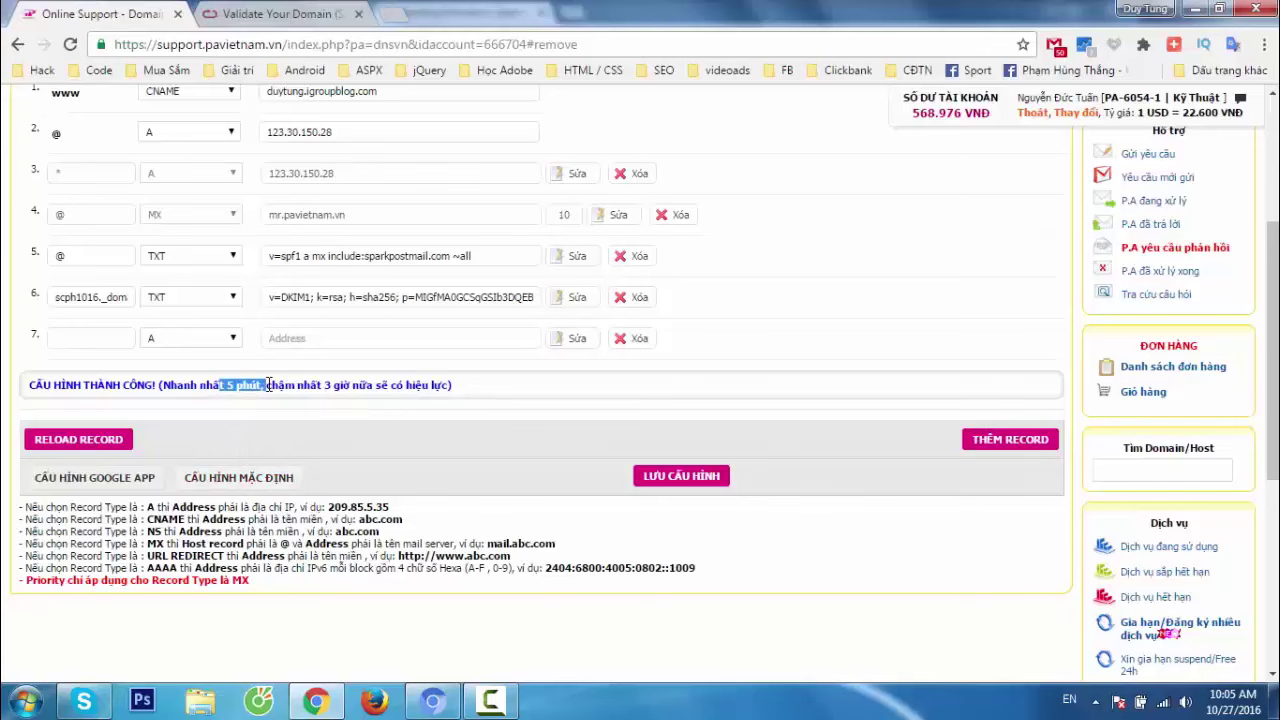
left_click(272, 388)
key("alt+Tab")
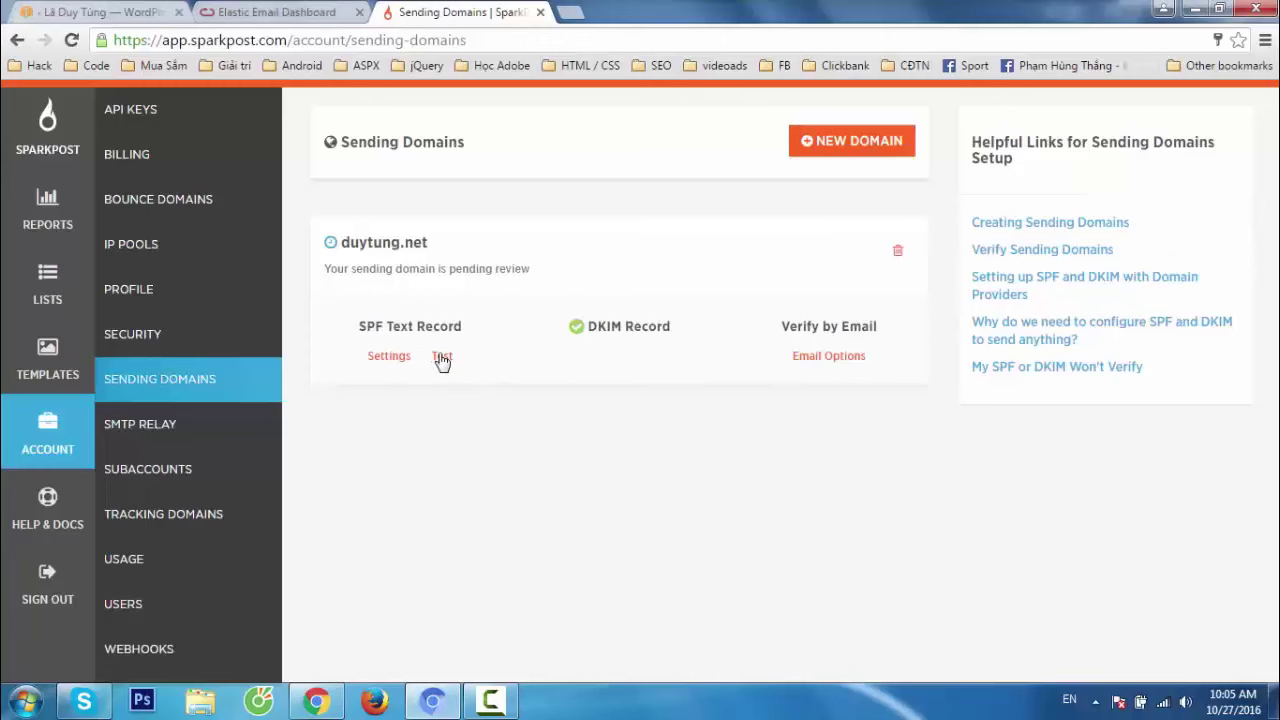
left_click(442, 358)
left_click(442, 358)
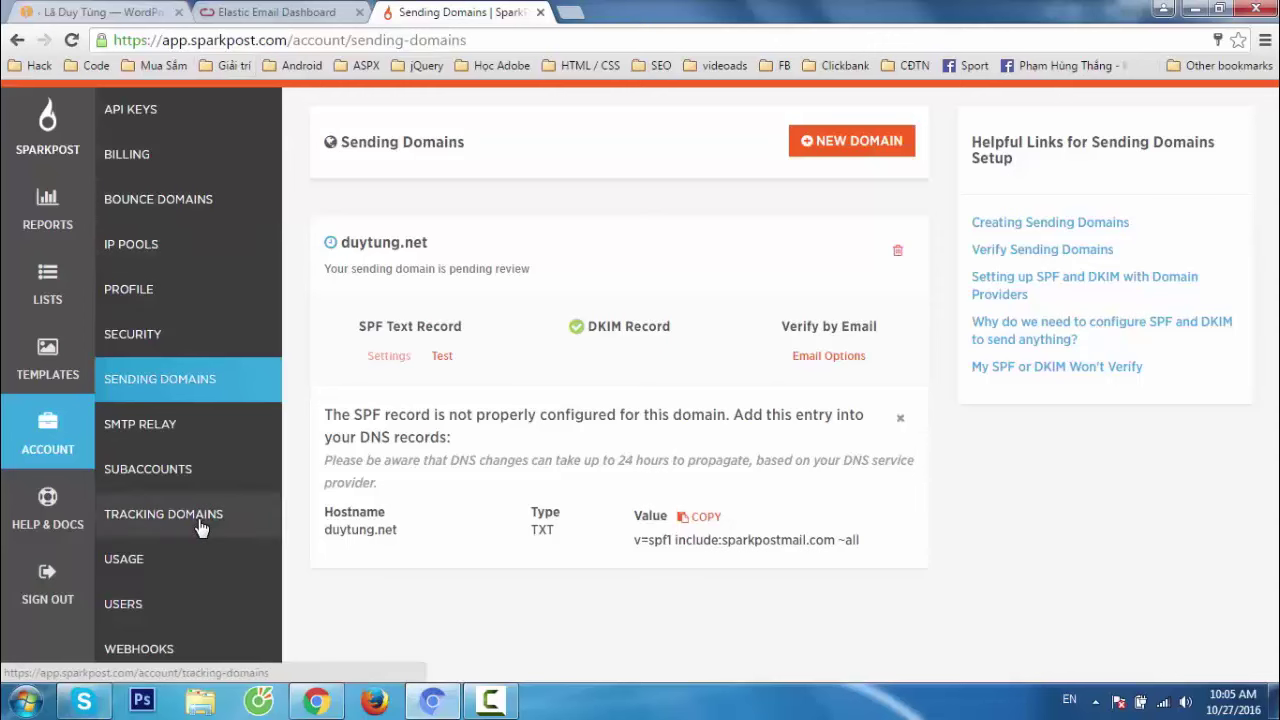
Show SparkPost's SMTP relay details: smtp.sparkpostmail.com, port 587, AUTH LOGIN, STARTTLS, SMTP_Injection.
left_click(125, 432)
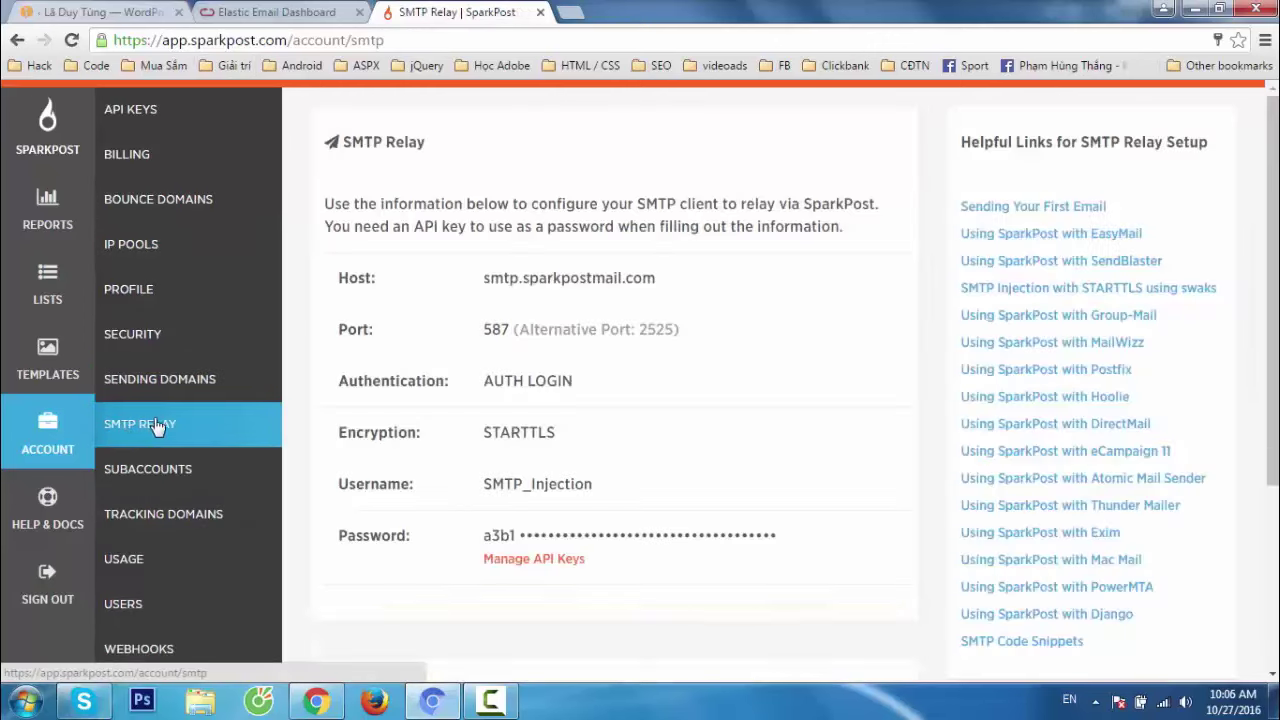
double_click(608, 280)
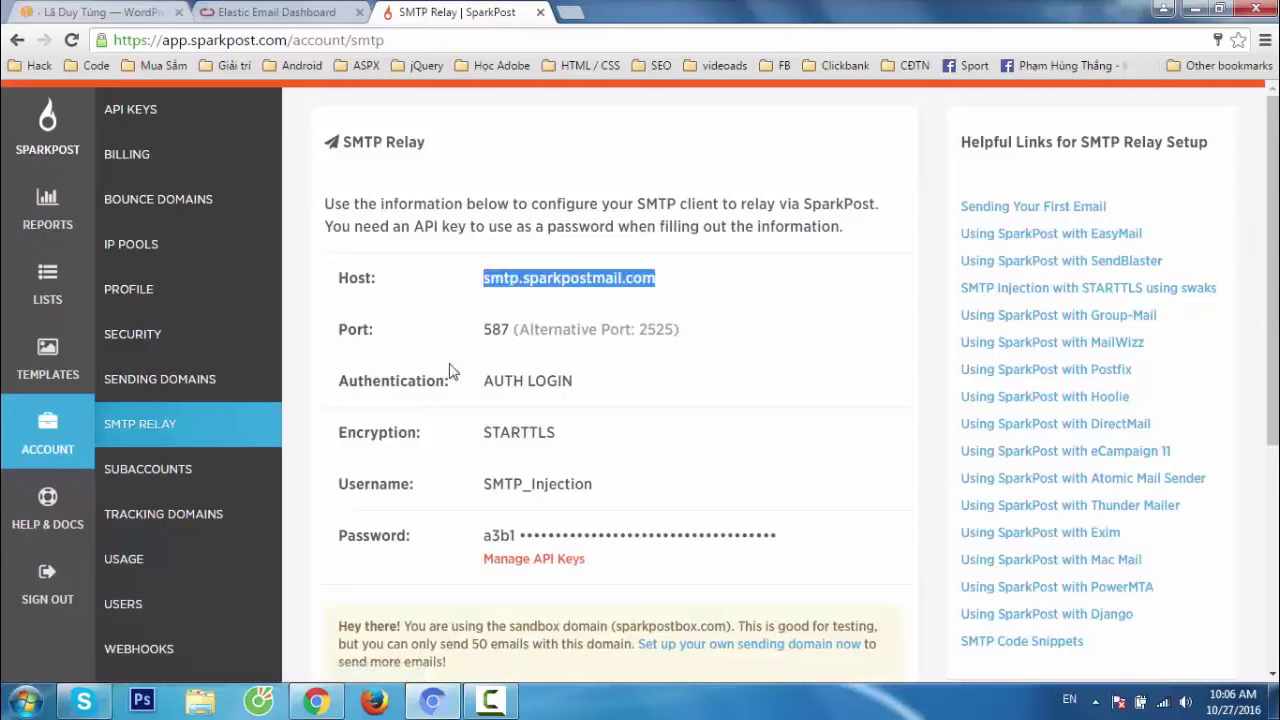
left_click_drag(478, 328, 503, 328)
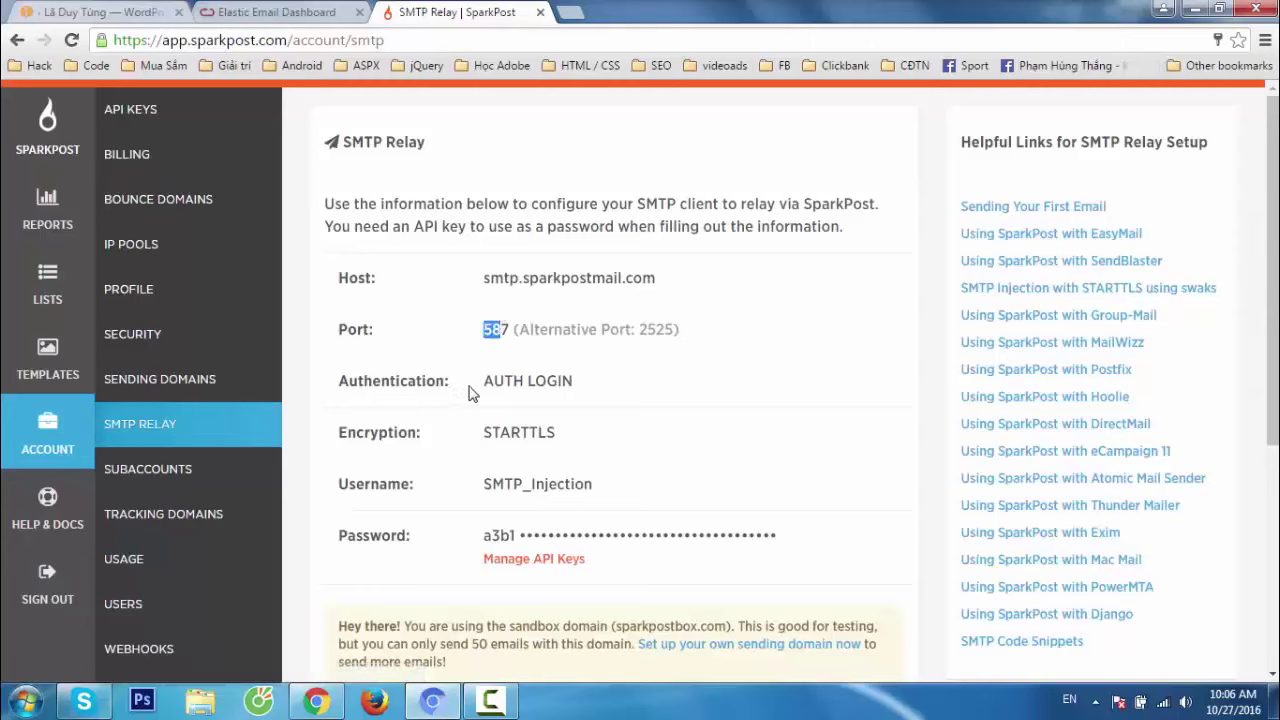
left_click_drag(476, 383, 588, 384)
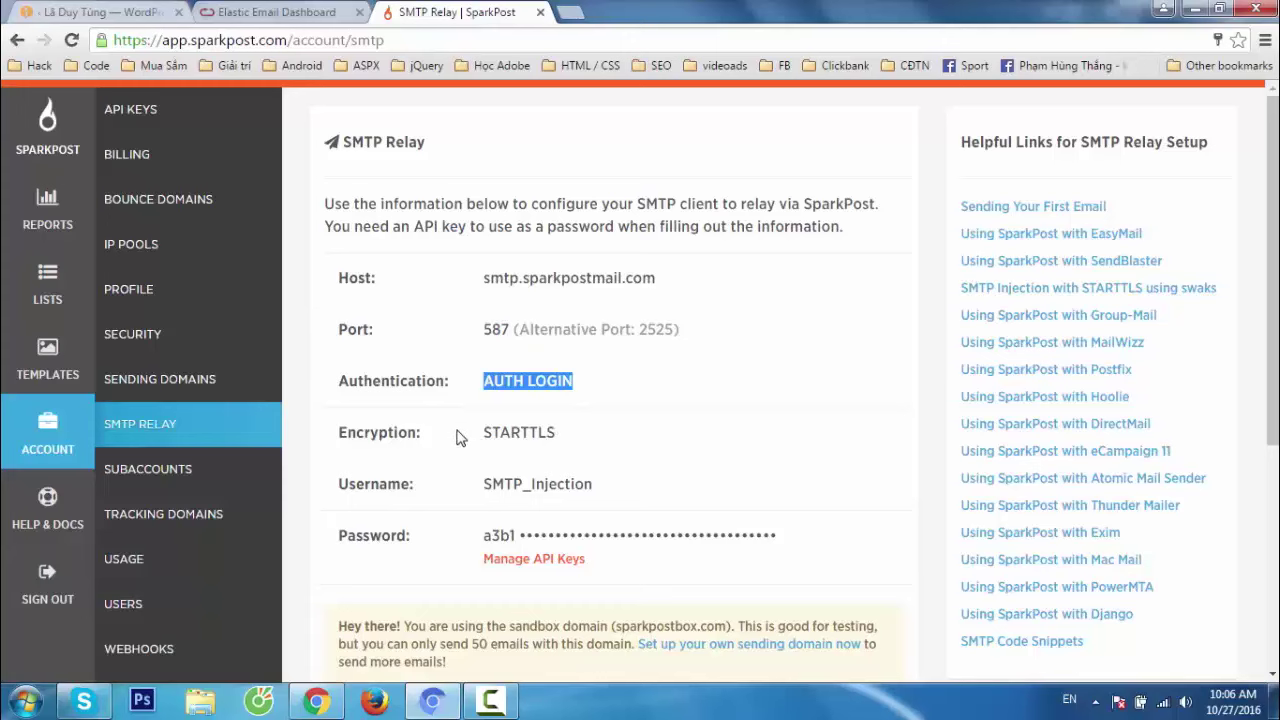
left_click_drag(491, 433, 556, 432)
left_click_drag(479, 482, 522, 485)
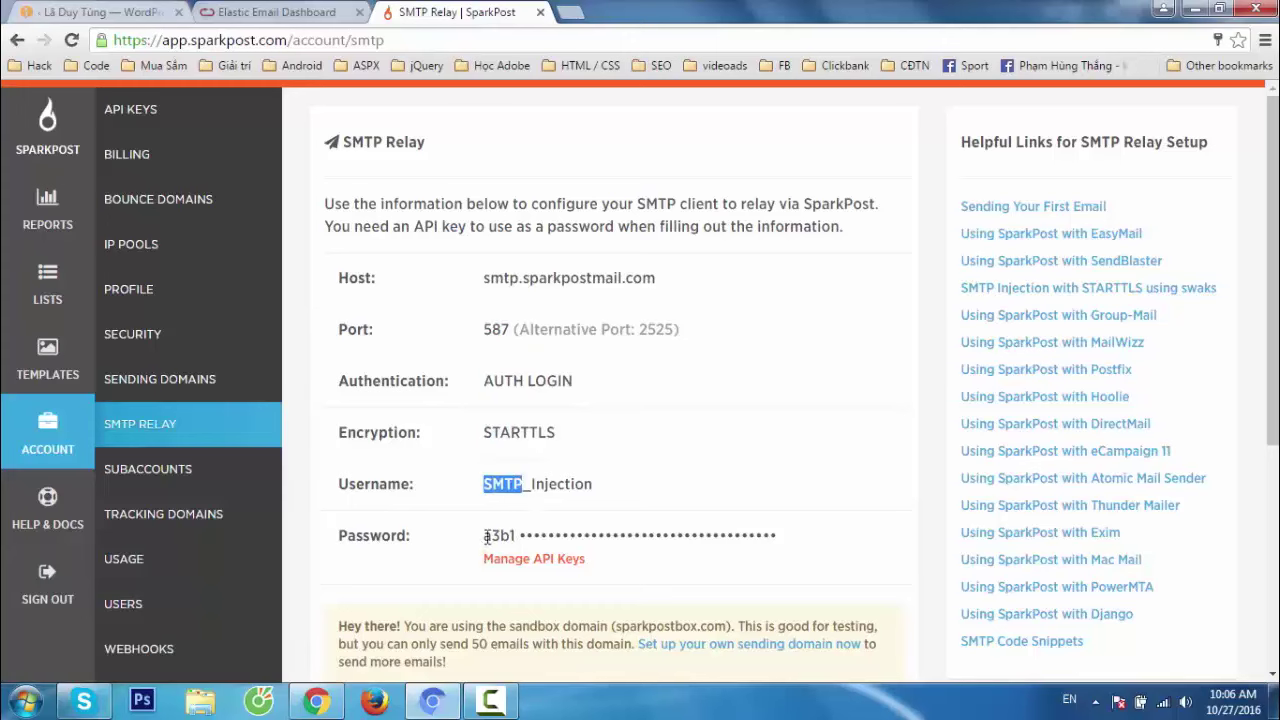
left_click_drag(487, 537, 545, 538)
left_click(624, 570)
Glance at the WordPress FormCraft settings, then come back to SparkPost's SMTP Relay page.
scroll(624, 570, "down", 2)
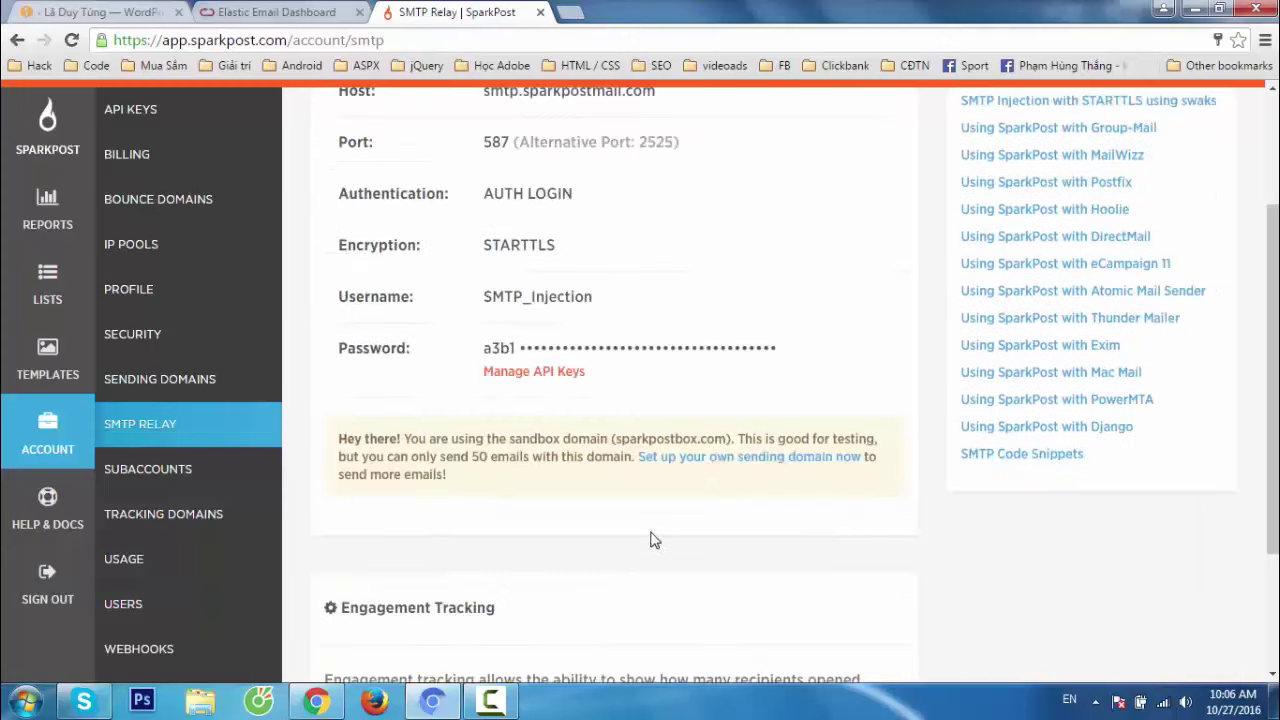
scroll(657, 509, "up", 1)
left_click(100, 12)
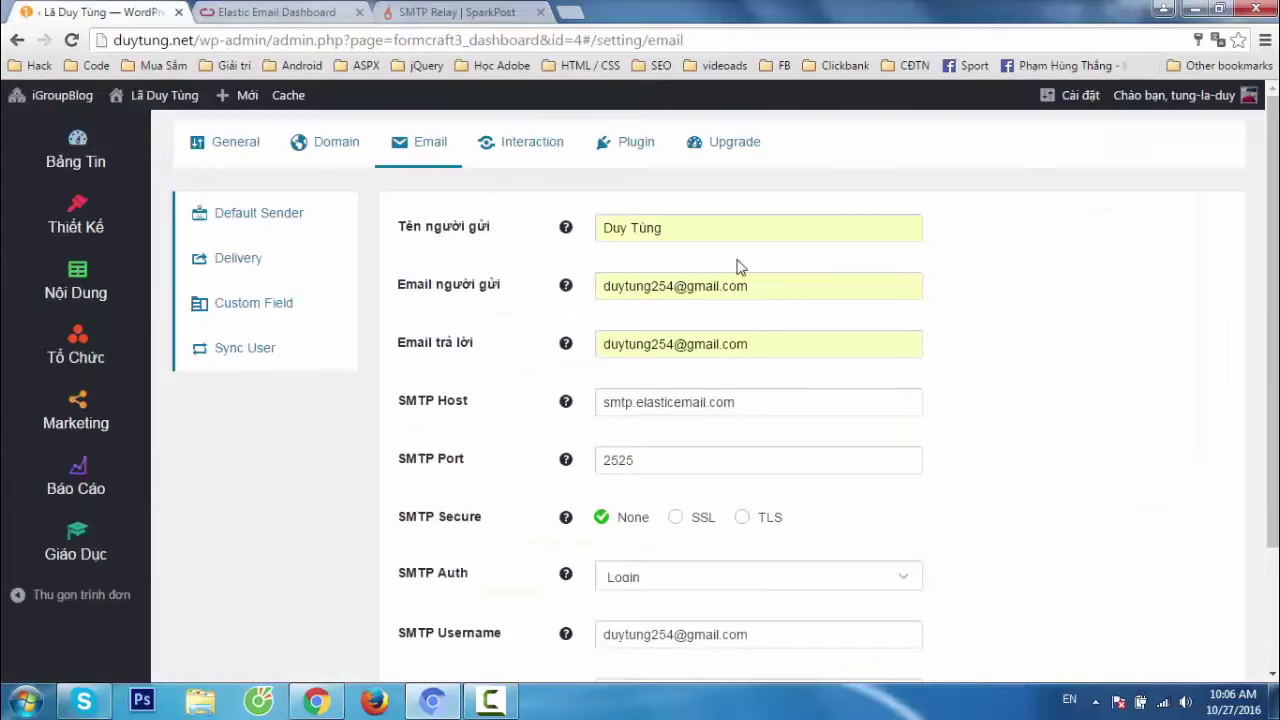
left_click(455, 12)
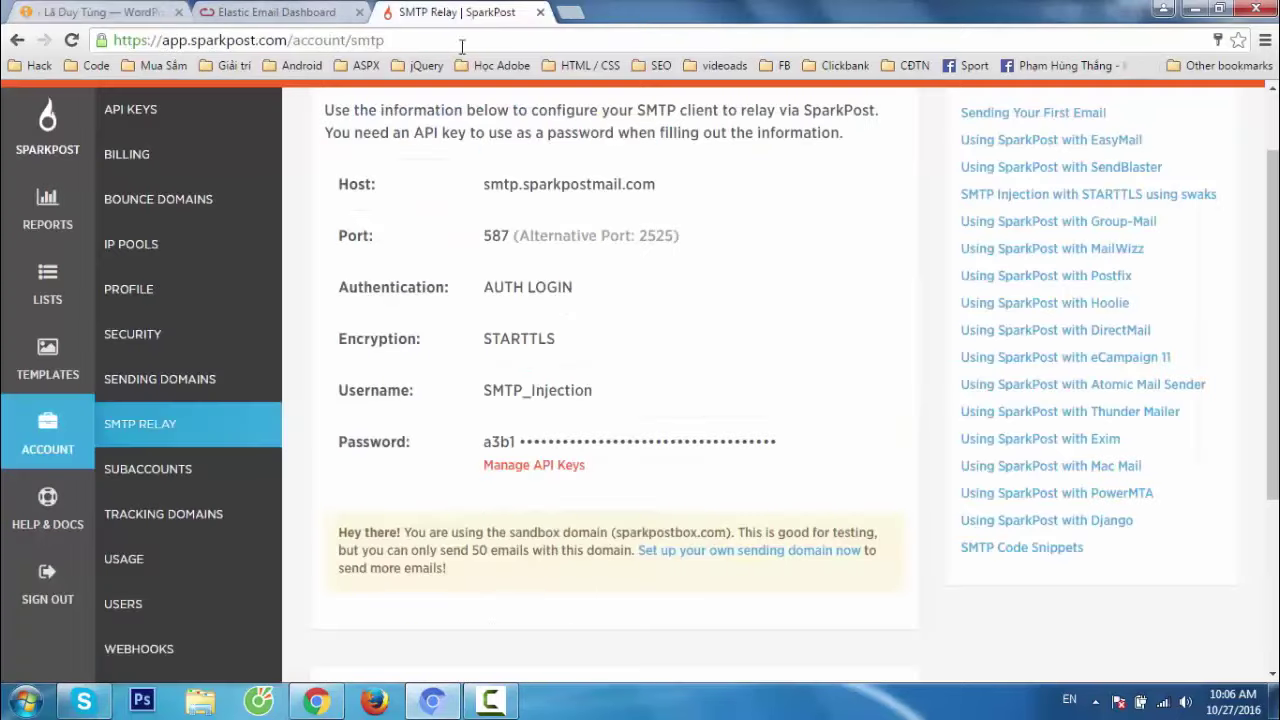
Re-test duytung.net's SPF record under Sending Domains, then reopen the SMTP Relay details.
left_click(201, 385)
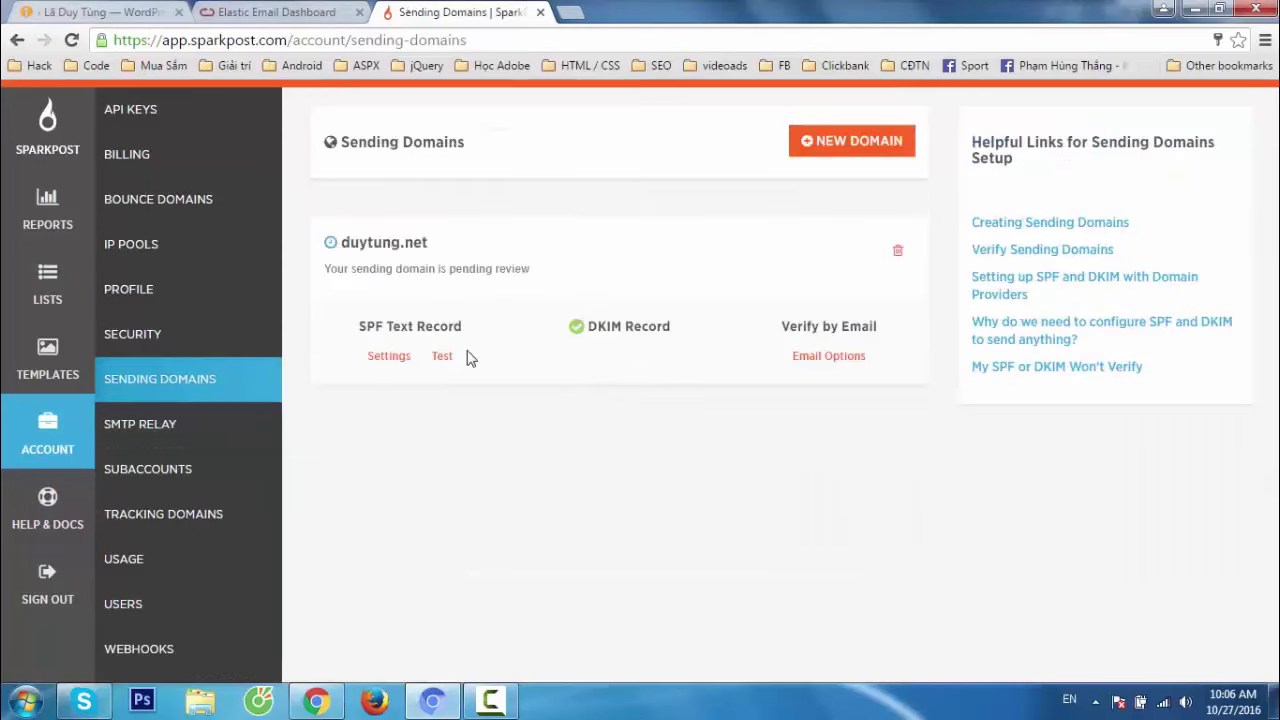
left_click(442, 358)
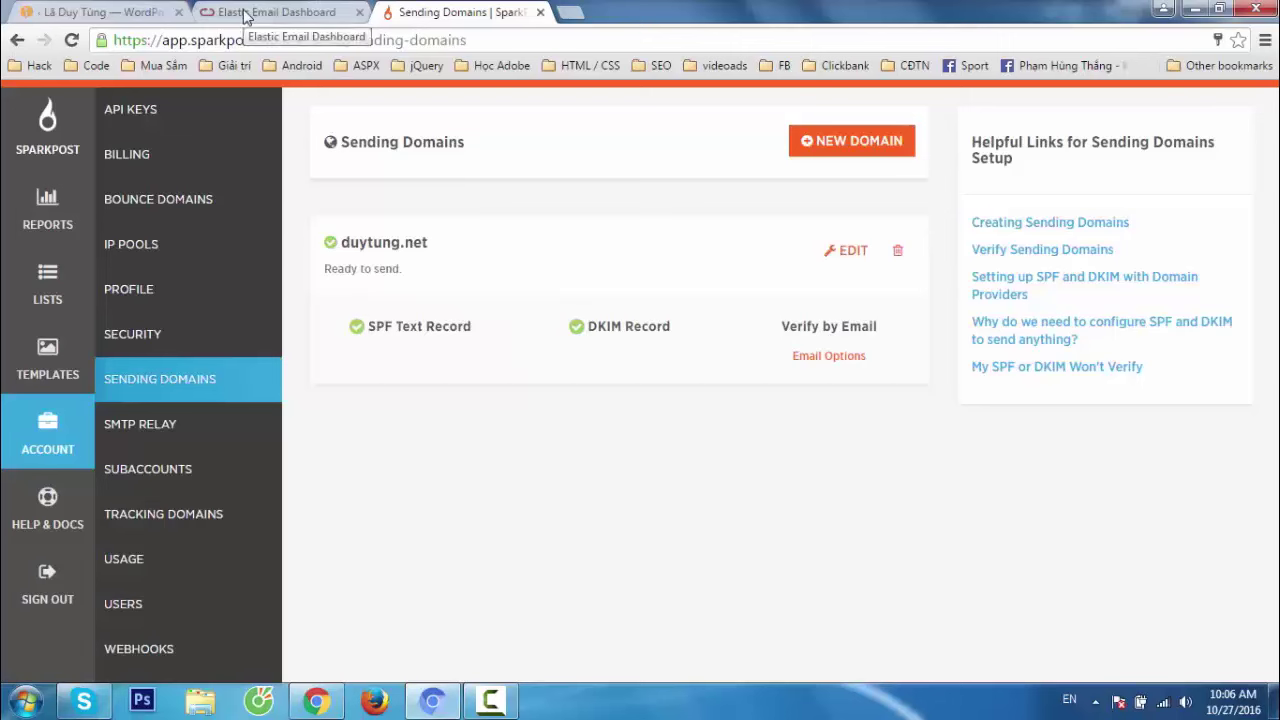
left_click(195, 514)
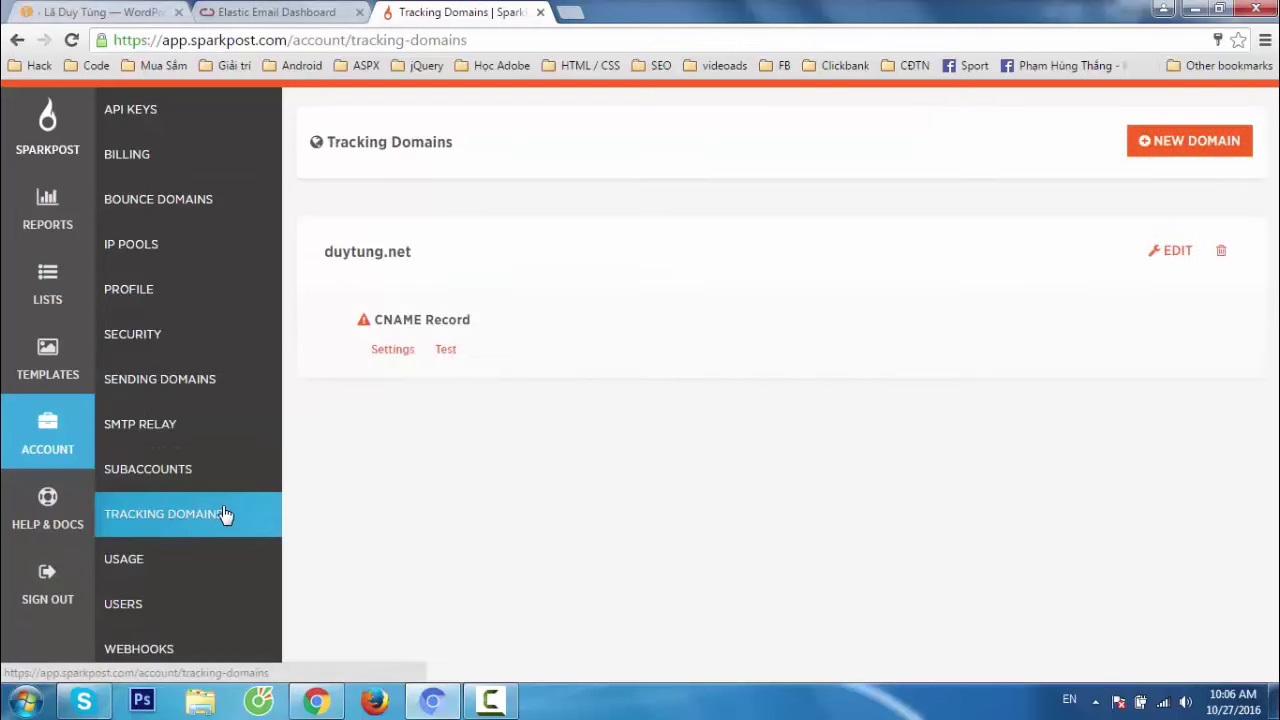
left_click(191, 438)
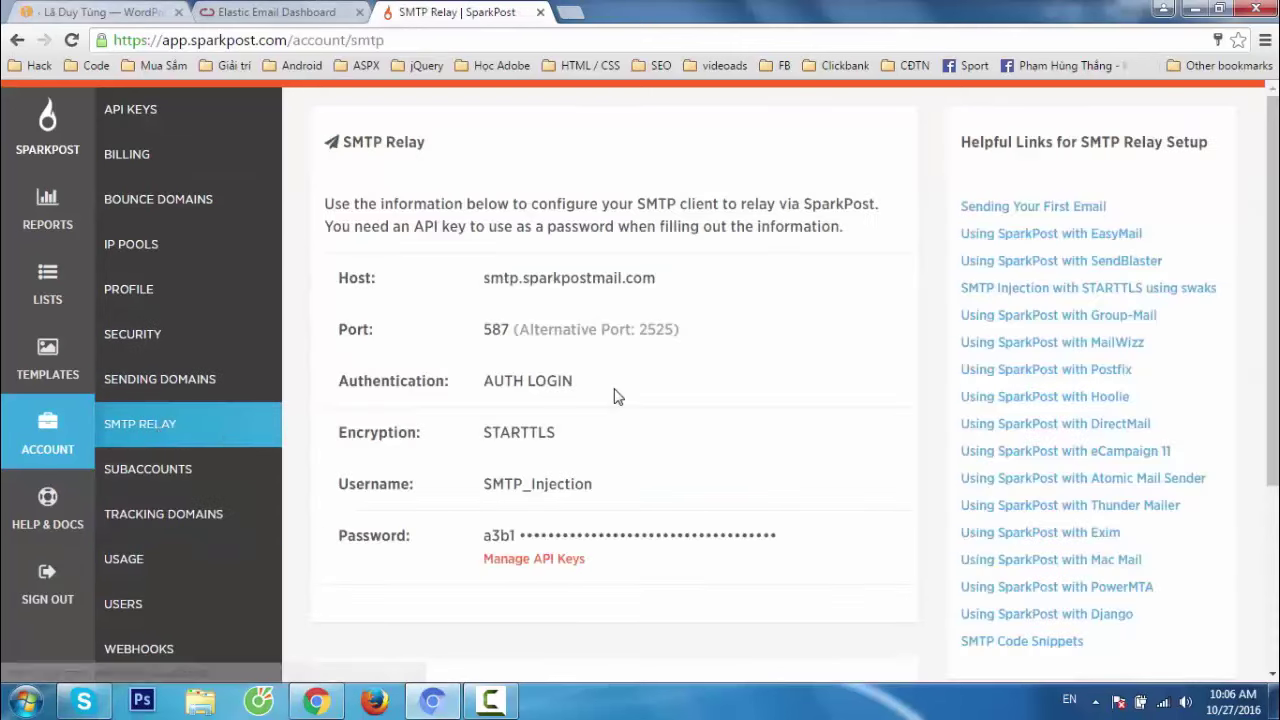
Copy the host smtp.sparkpostmail.com into FormCraft's SMTP Host field.
double_click(533, 280)
key("ctrl+c")
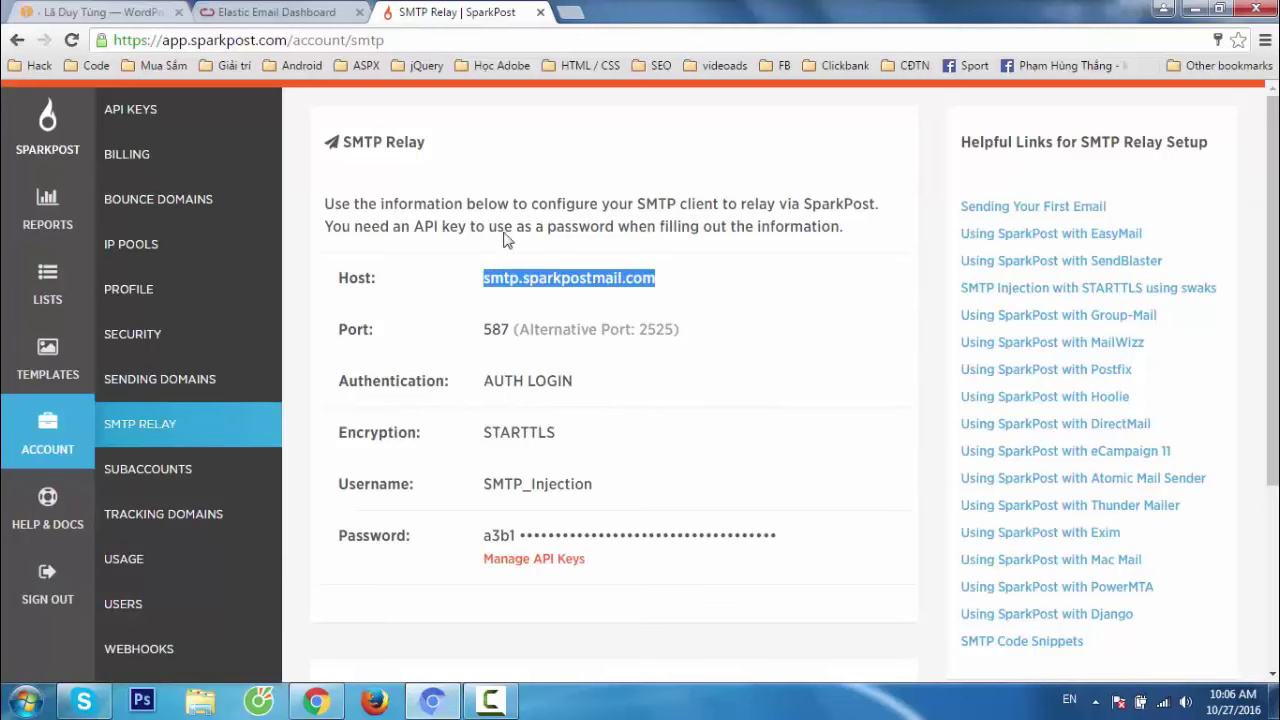
left_click(270, 14)
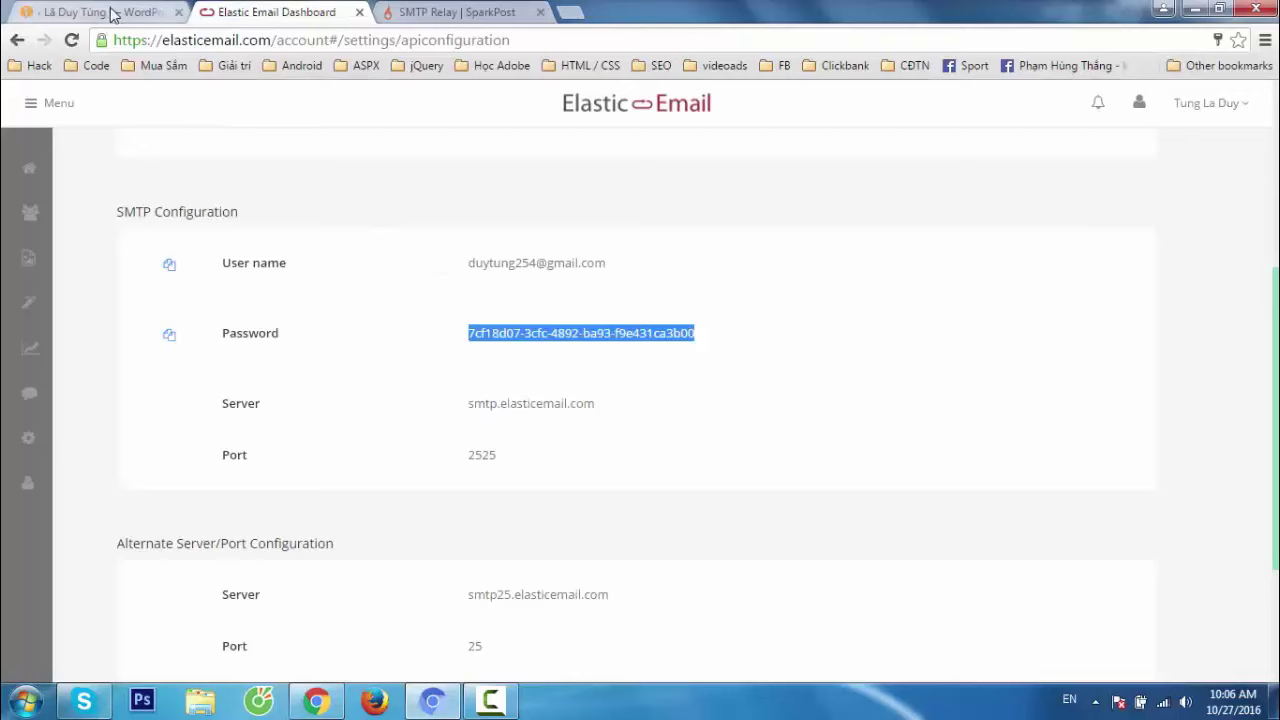
left_click(145, 12)
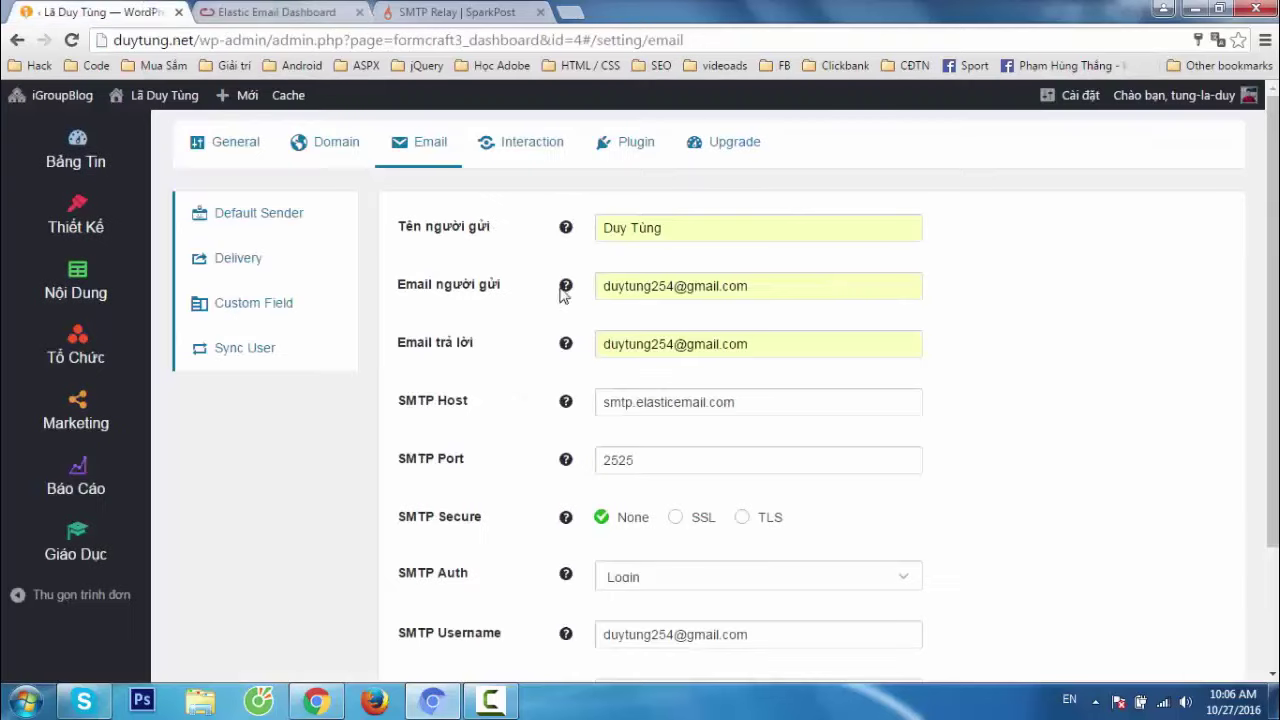
triple_click(733, 400)
key("ctrl+v")
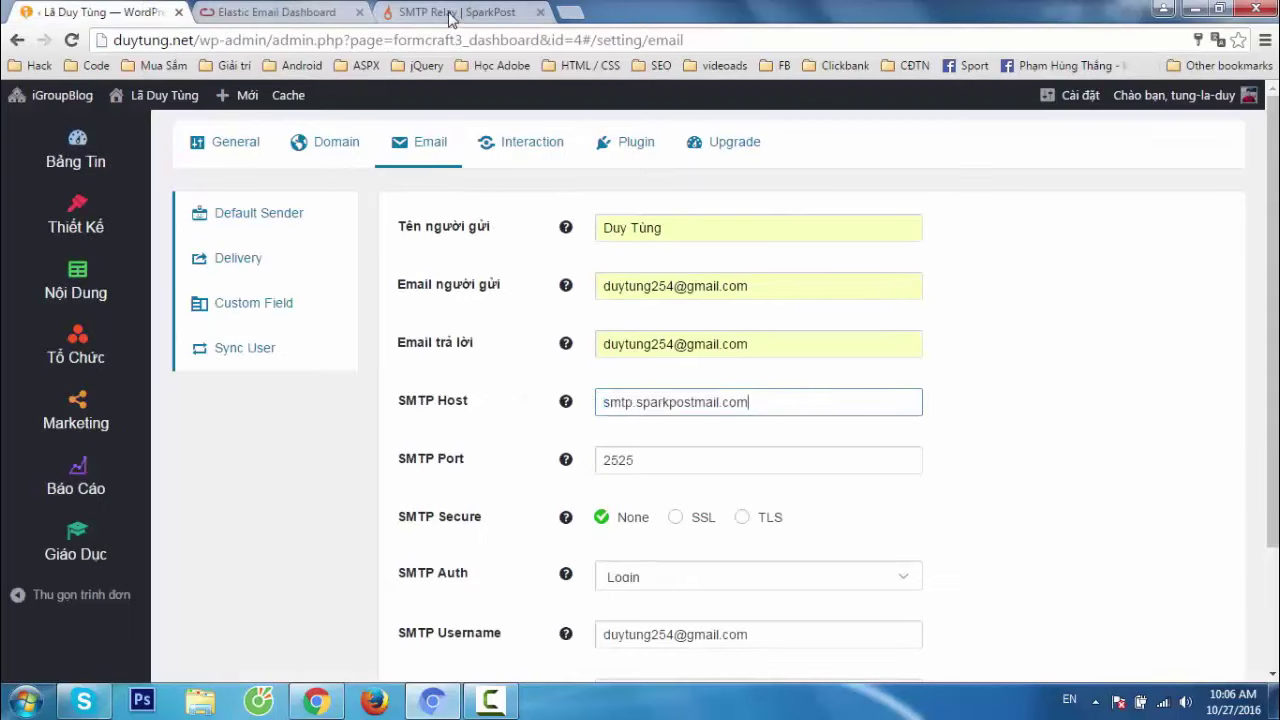
Replace FormCraft's SMTP port 2525 with SparkPost's port 587.
left_click(449, 14)
left_click_drag(512, 328, 483, 322)
key("ctrl+c")
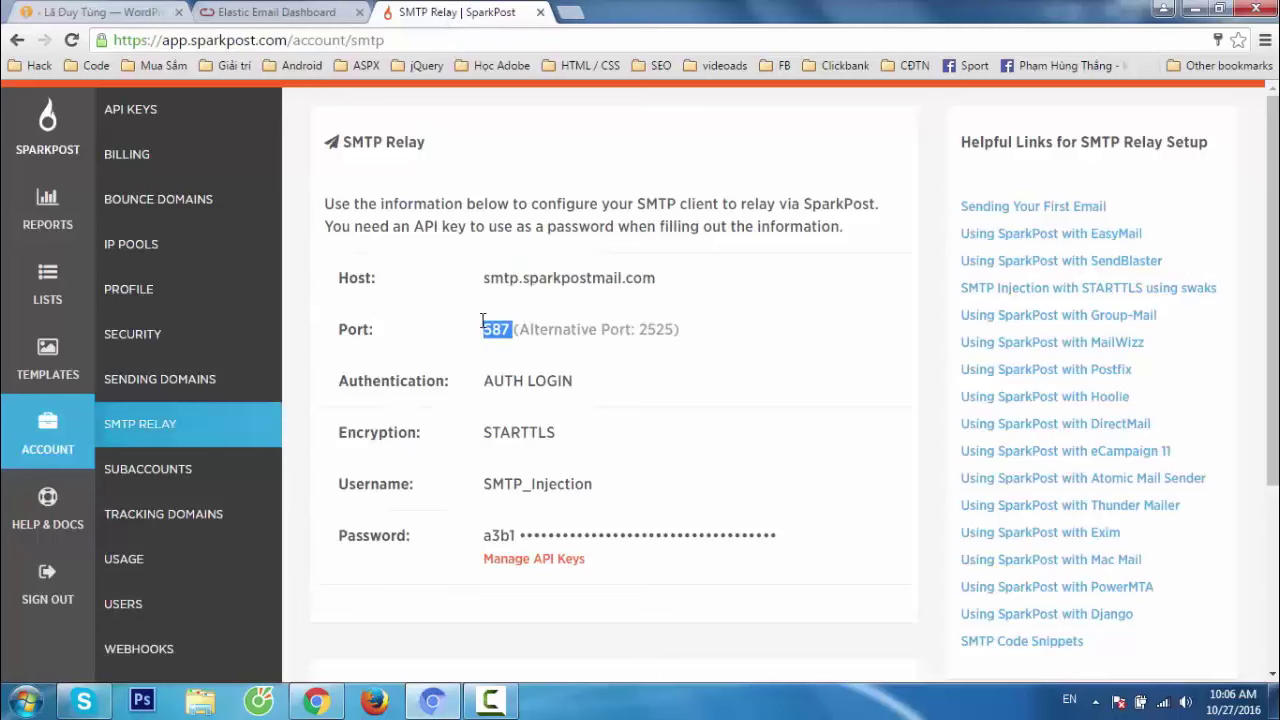
left_click(138, 13)
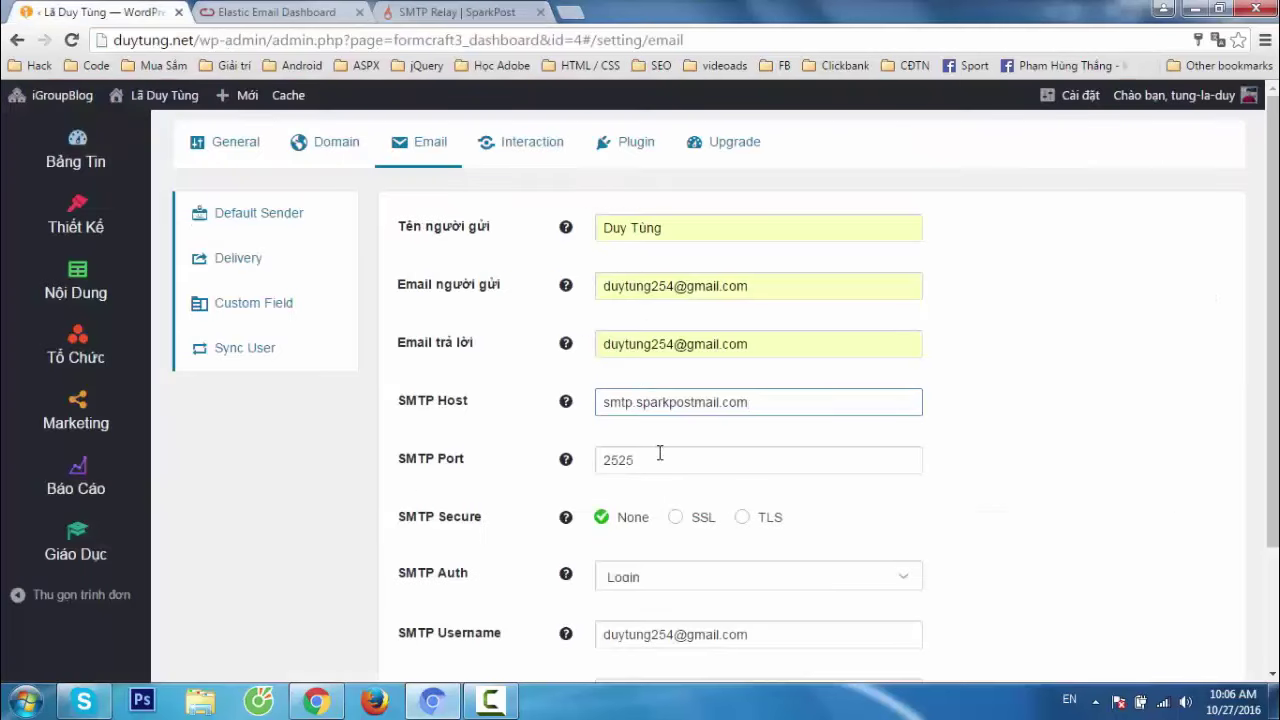
double_click(600, 460)
key("ctrl+v")
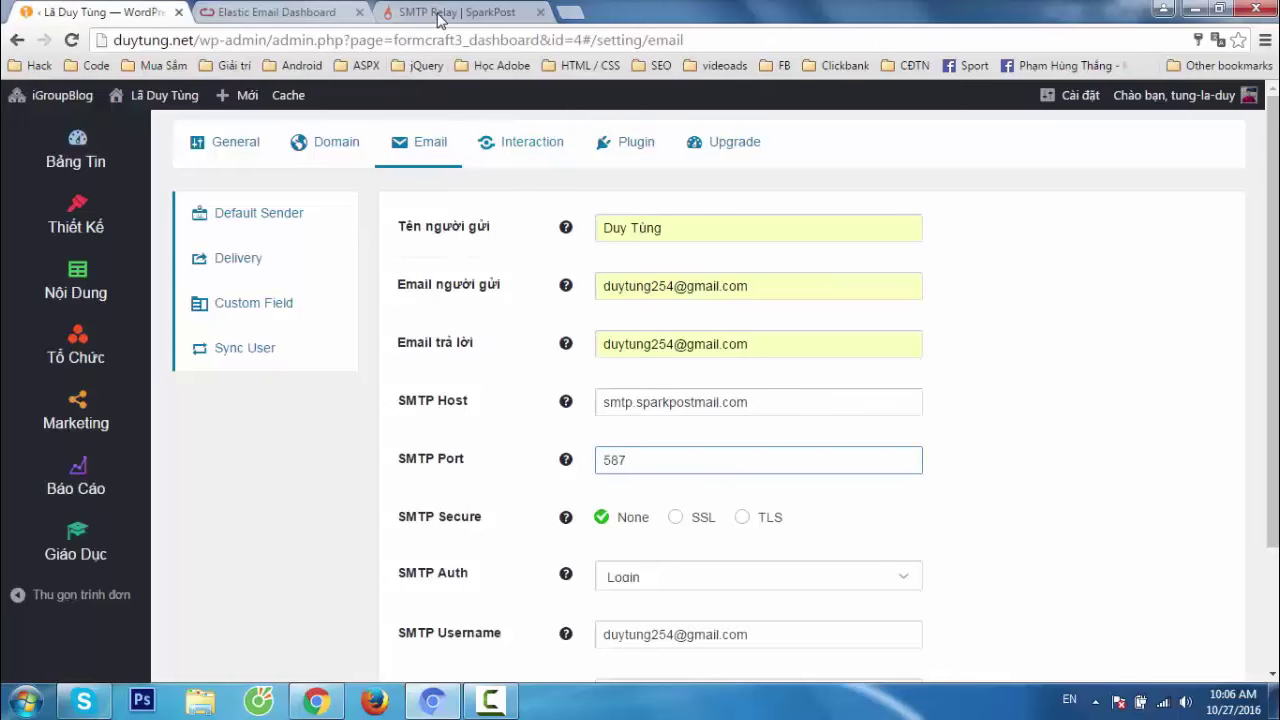
Check the AUTH LOGIN value and paste SMTP_Injection into FormCraft's SMTP Username field.
left_click(437, 13)
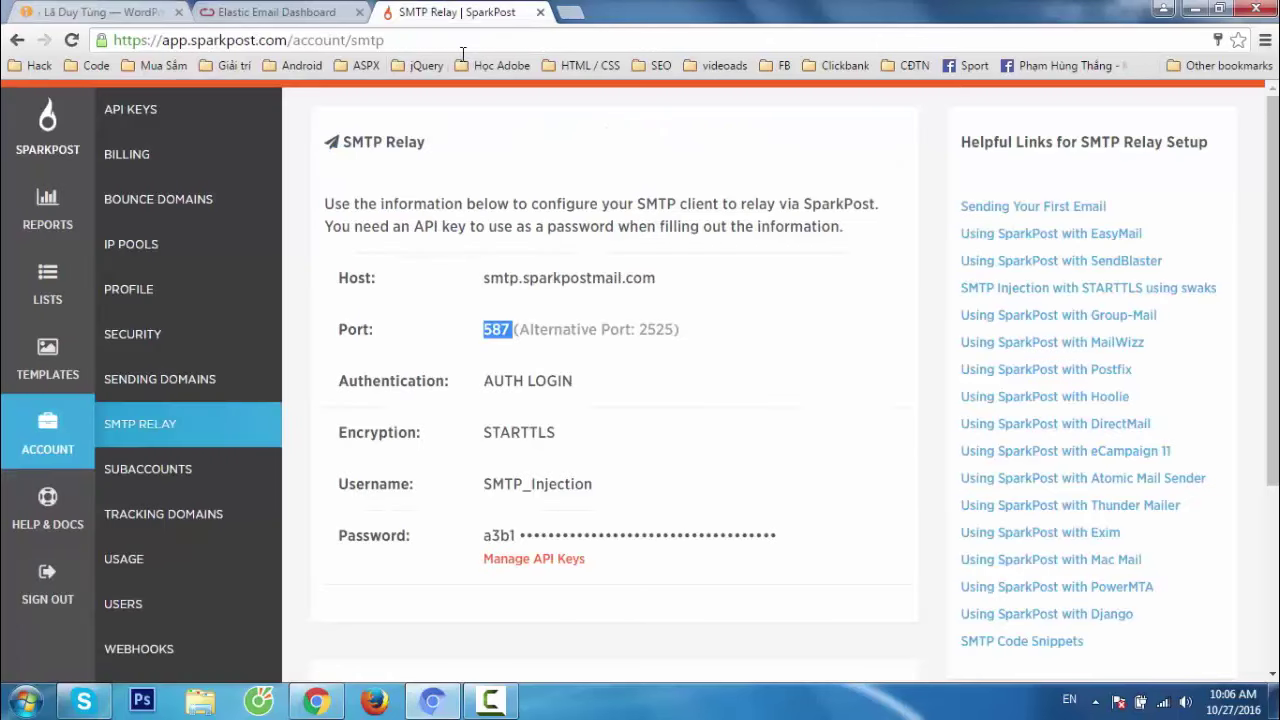
left_click_drag(483, 387, 616, 401)
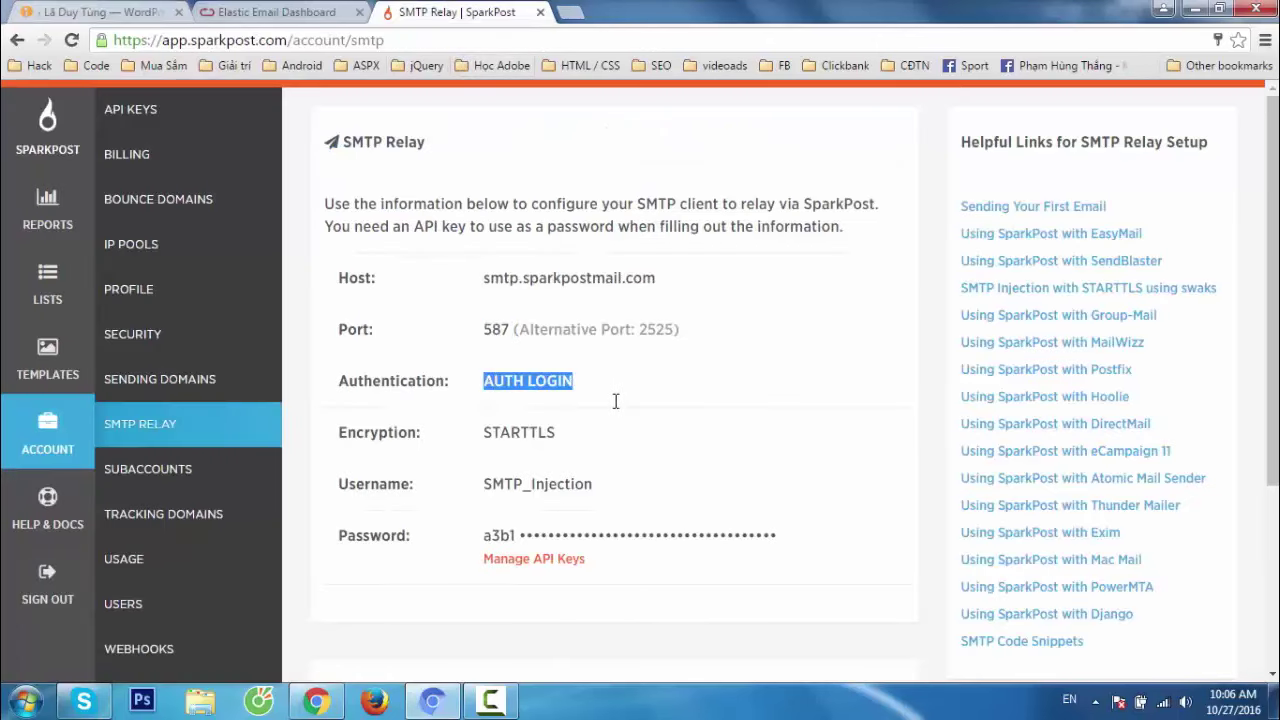
left_click(95, 12)
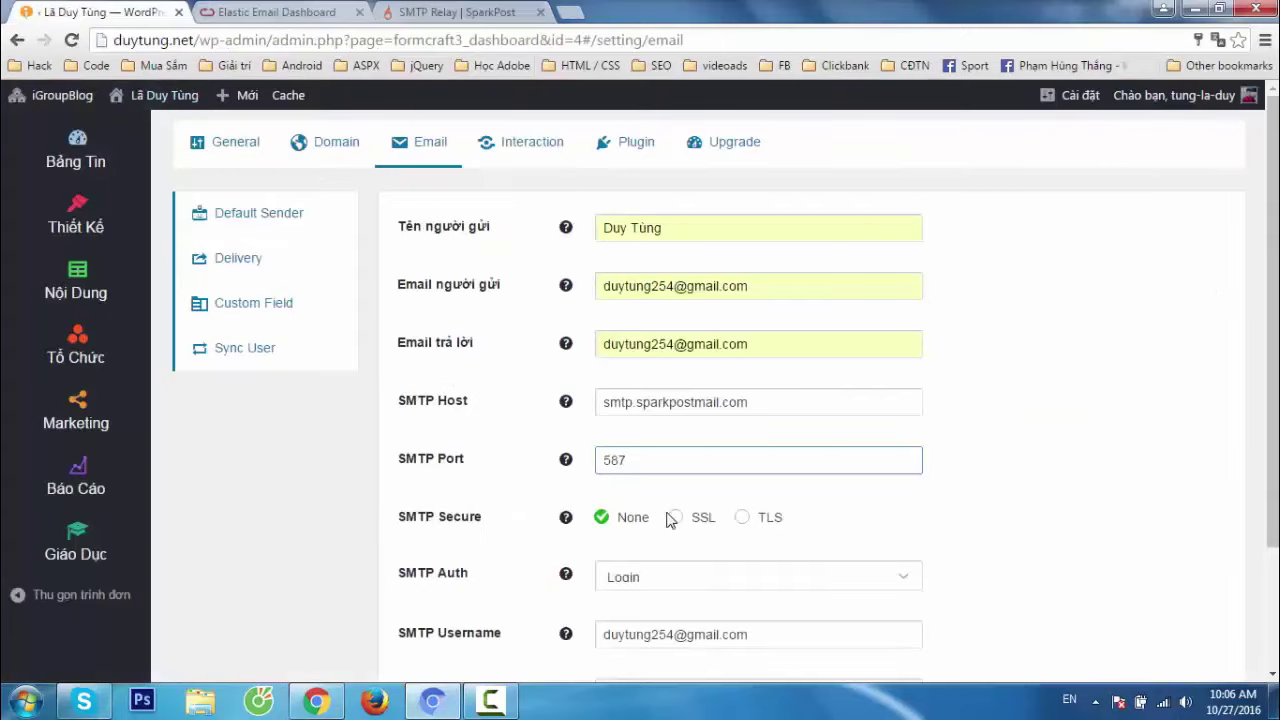
left_click(405, 10)
left_click_drag(484, 488, 595, 489)
key("ctrl+c")
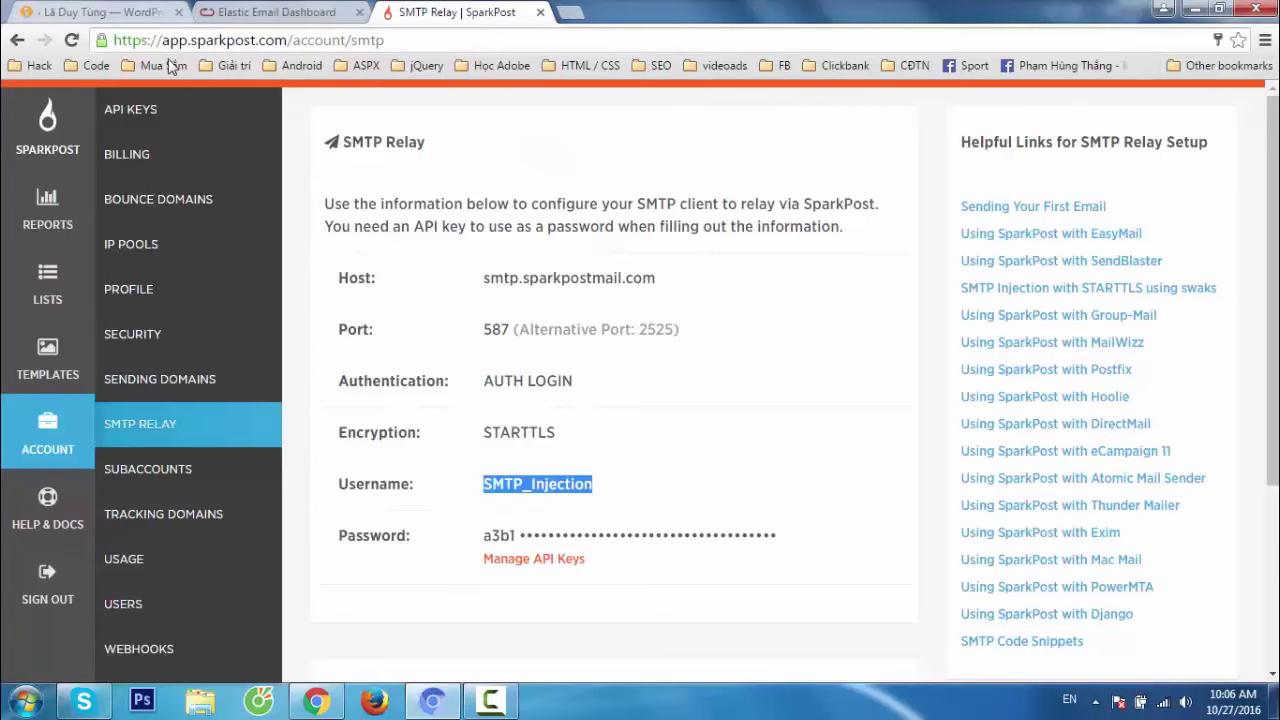
left_click(100, 12)
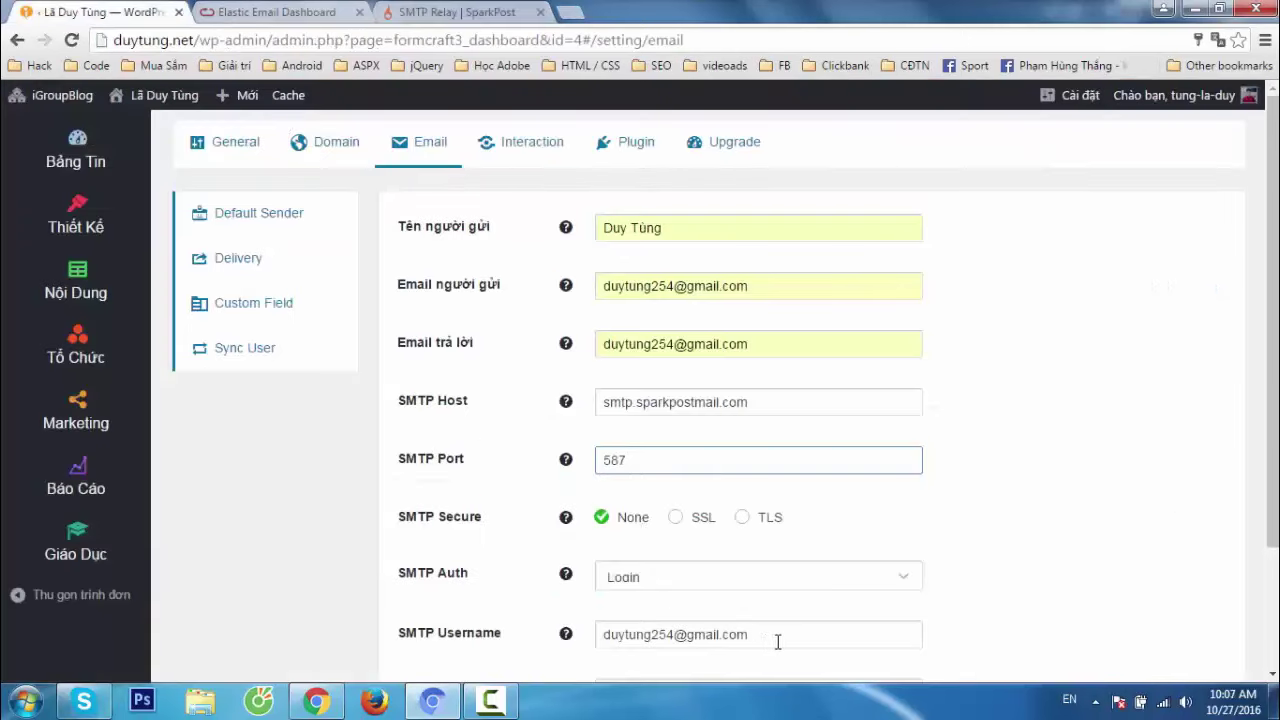
left_click_drag(777, 642, 549, 637)
key("ctrl+v")
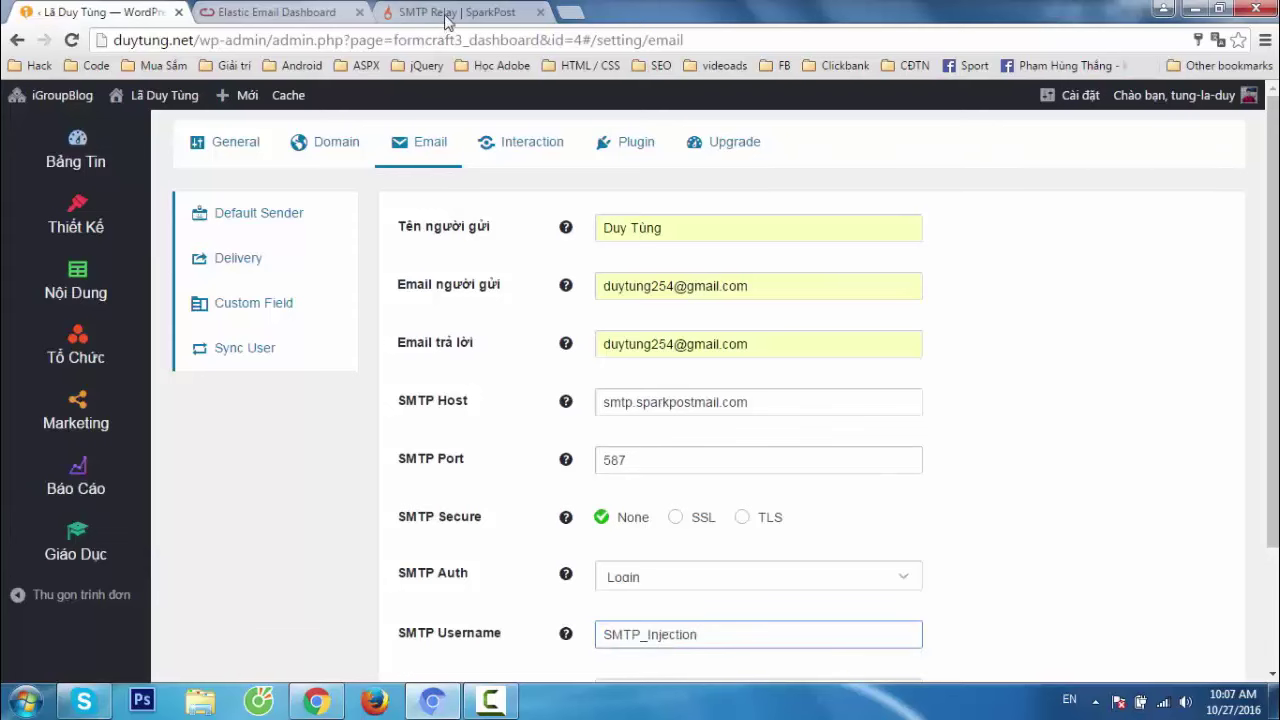
Select SparkPost's relay password value, then return to the FormCraft email settings.
left_click(446, 16)
scroll(845, 455, "down", 1)
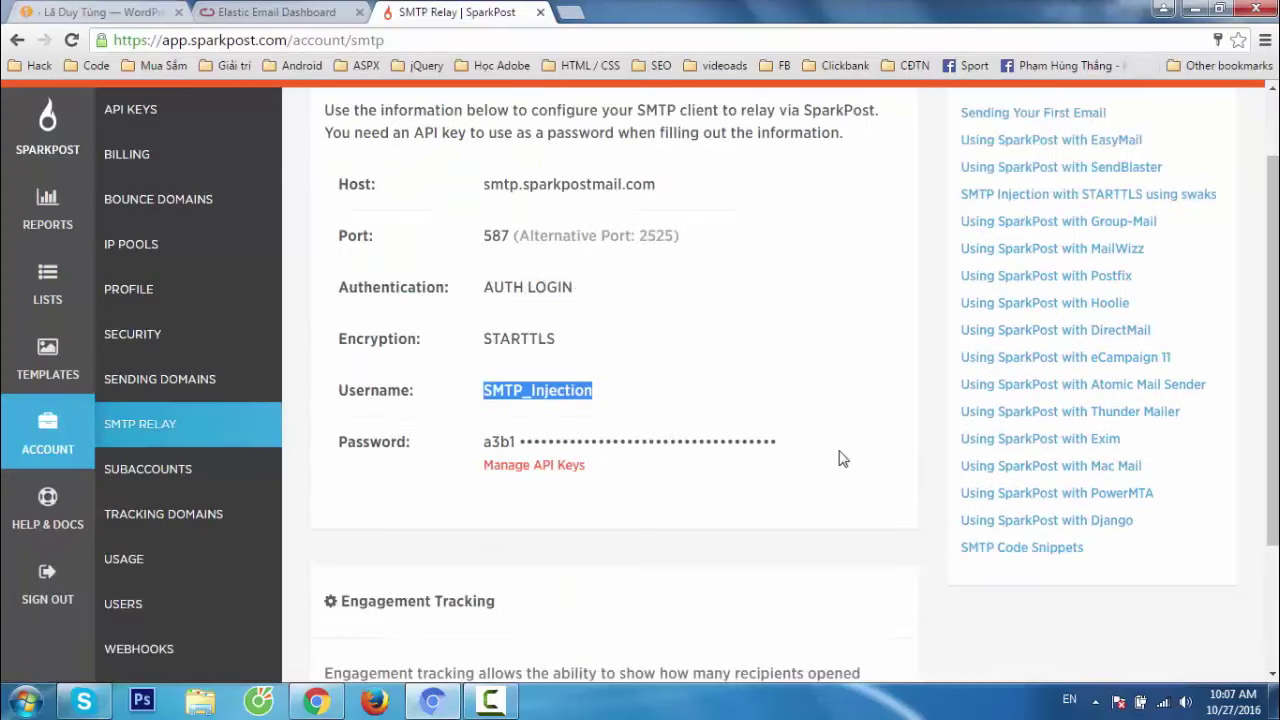
left_click_drag(790, 448, 470, 442)
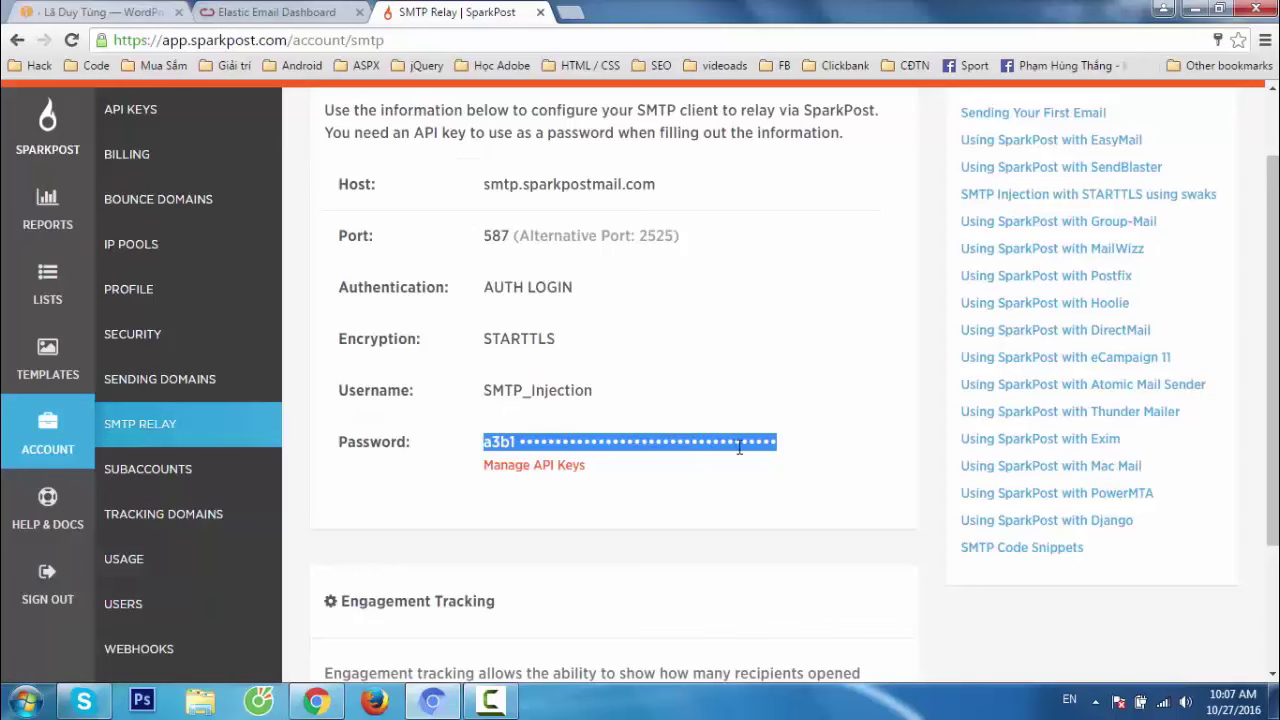
left_click(829, 441)
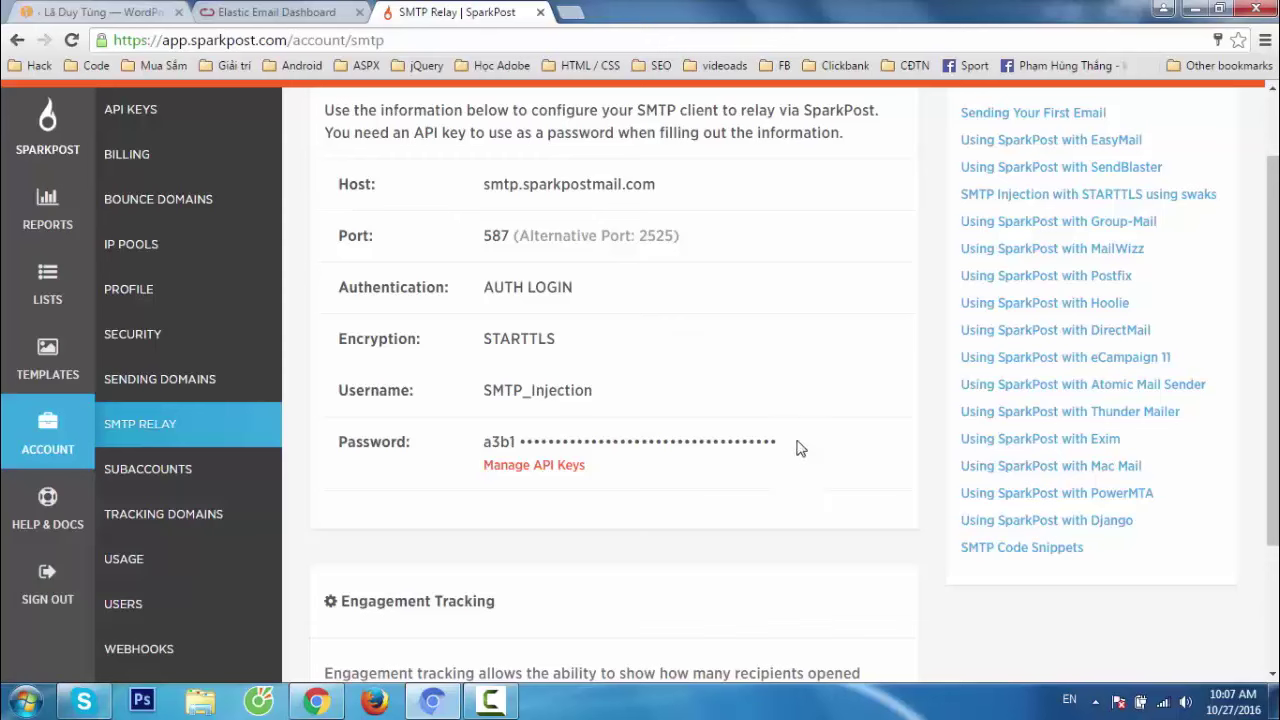
left_click_drag(780, 442, 477, 441)
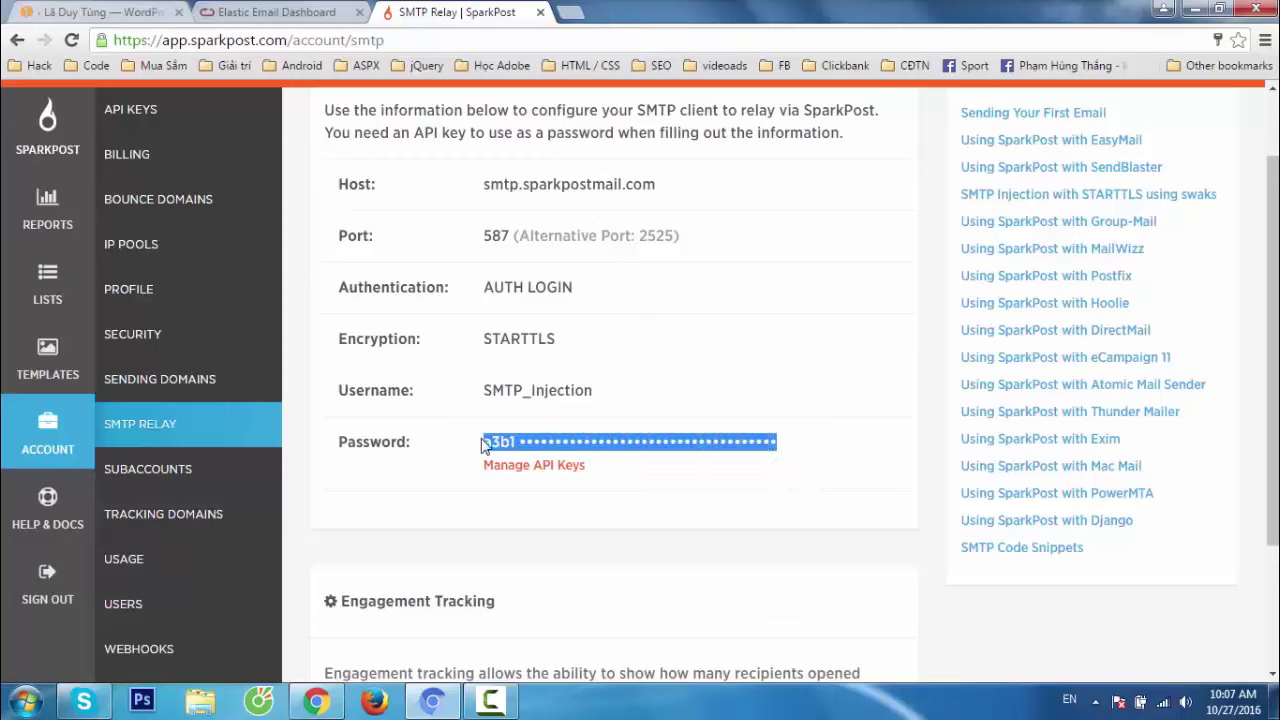
left_click(820, 483)
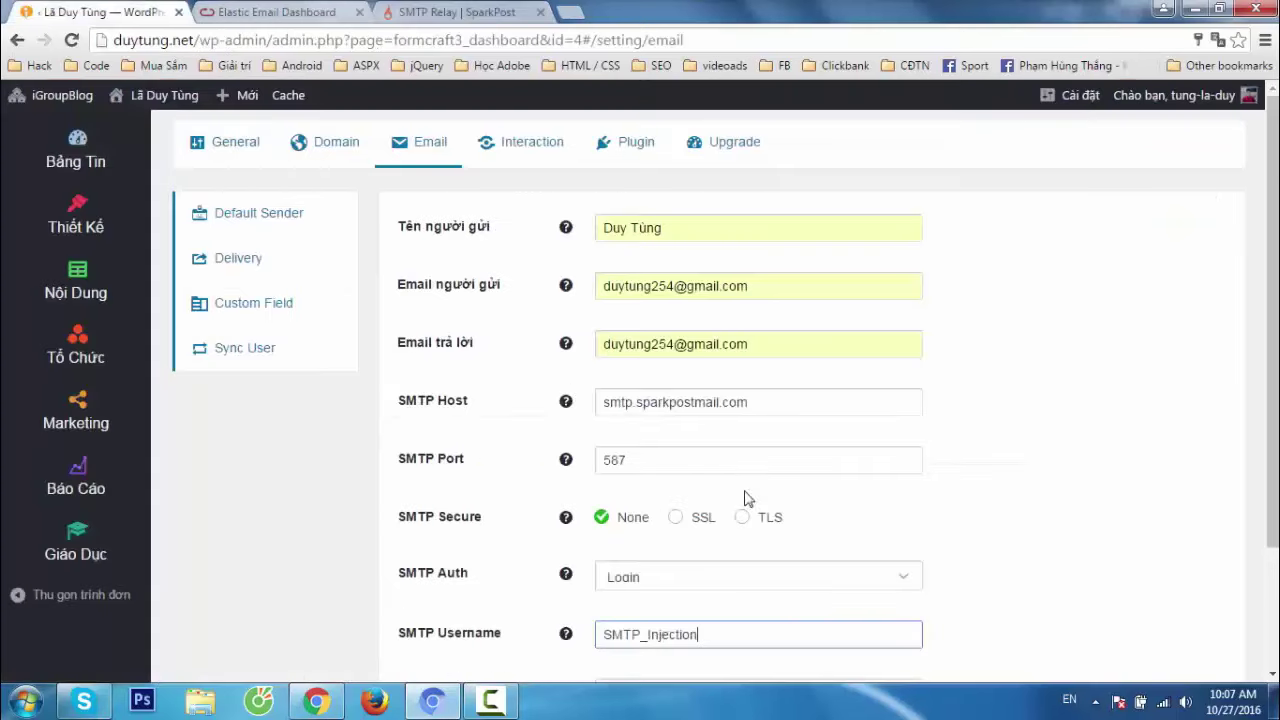
left_click(110, 12)
scroll(760, 600, "down", 3)
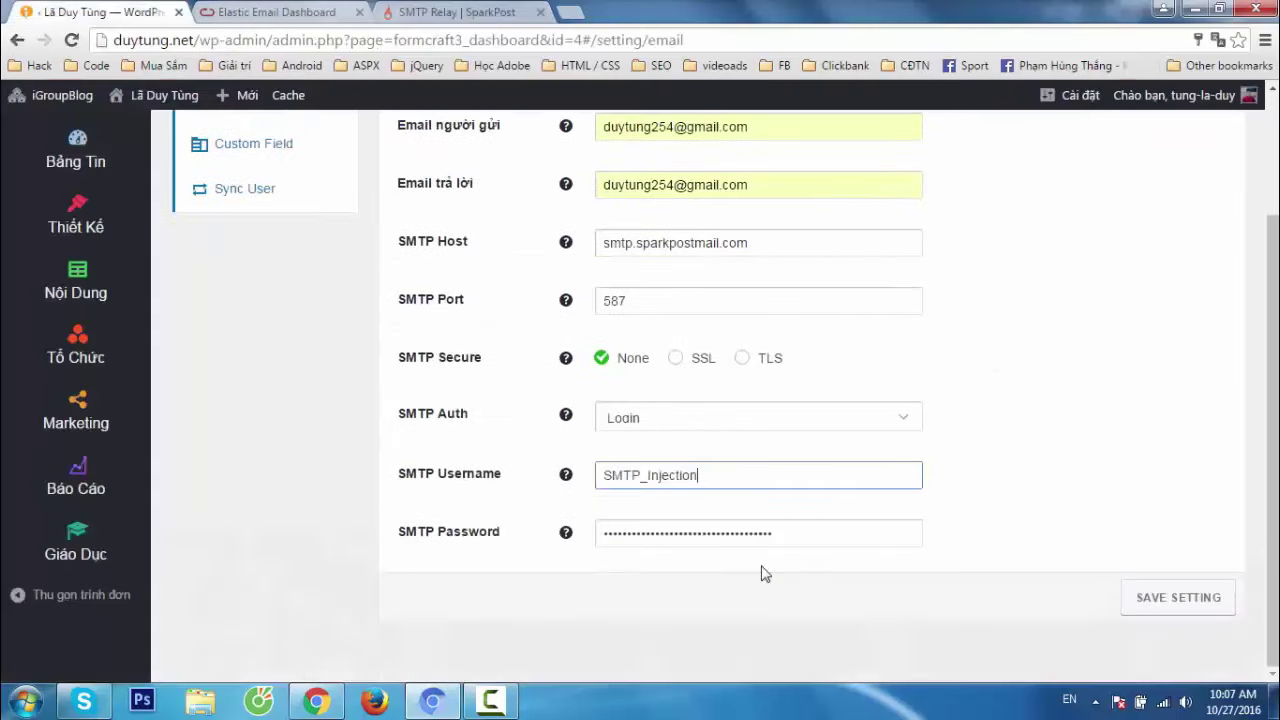
Save FormCraft's SparkPost SMTP settings and go back to SparkPost's SMTP Relay page.
left_click(825, 534)
left_click(1177, 609)
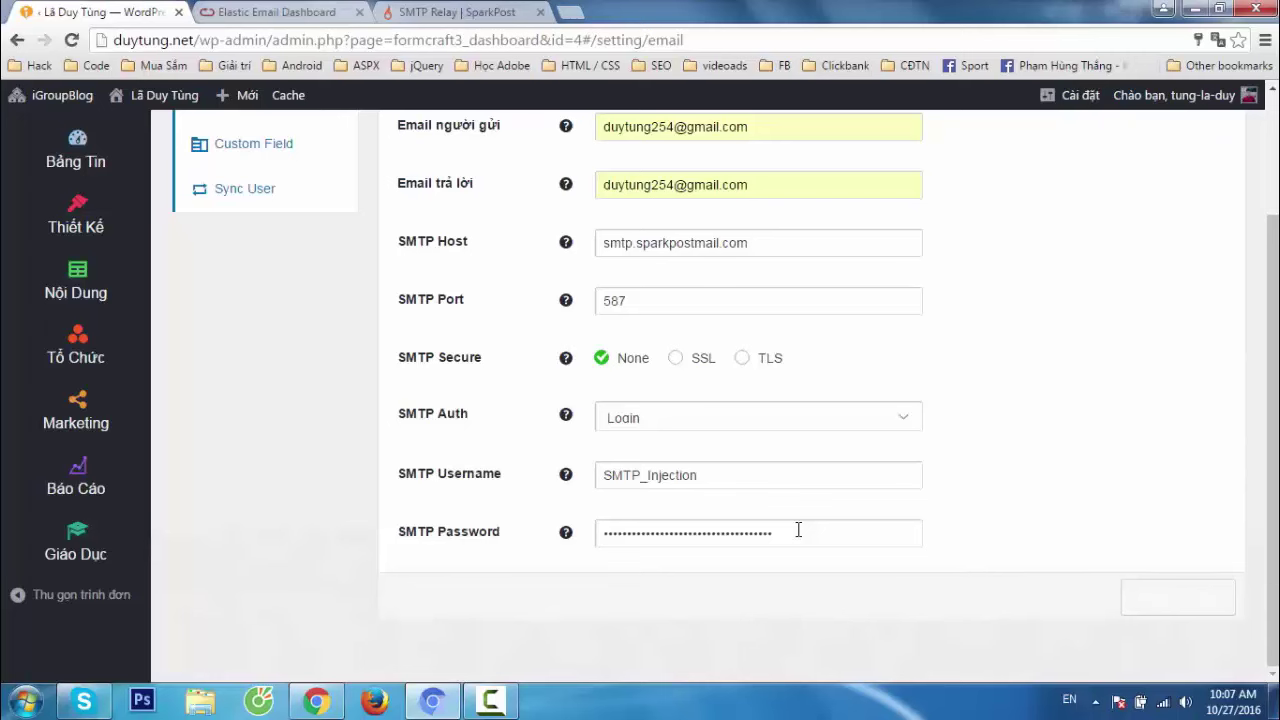
left_click(284, 11)
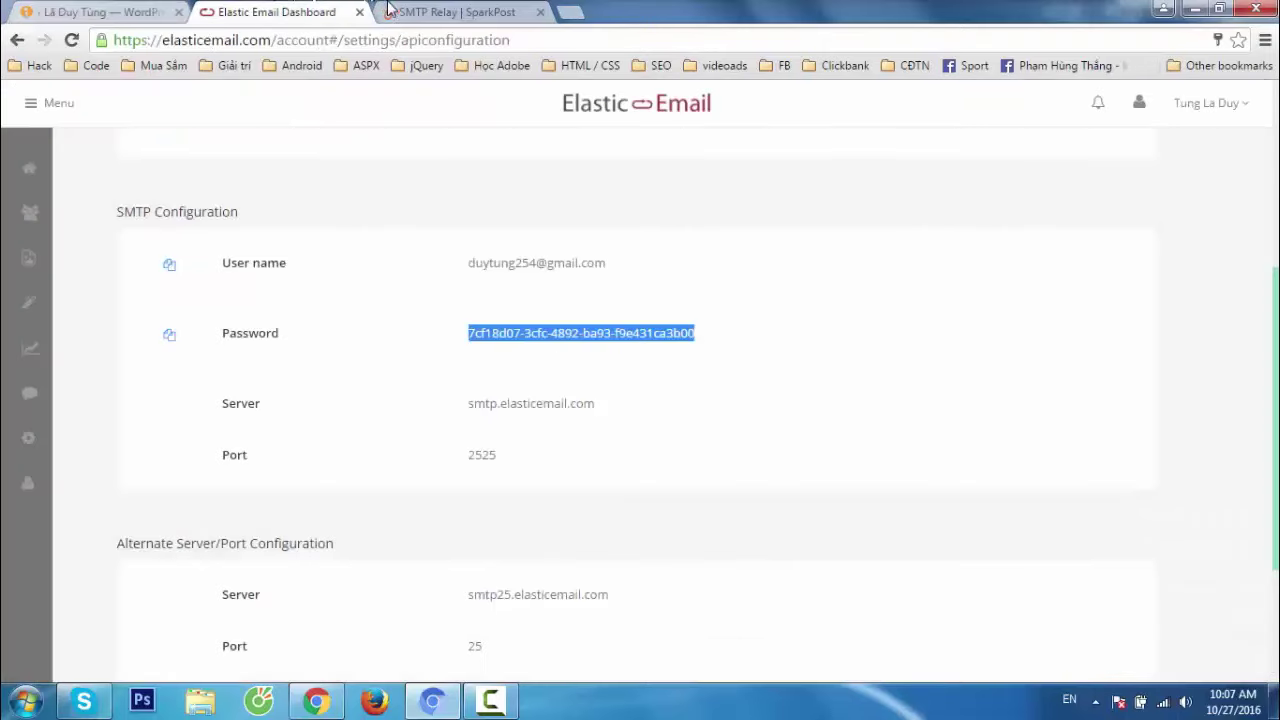
left_click(450, 12)
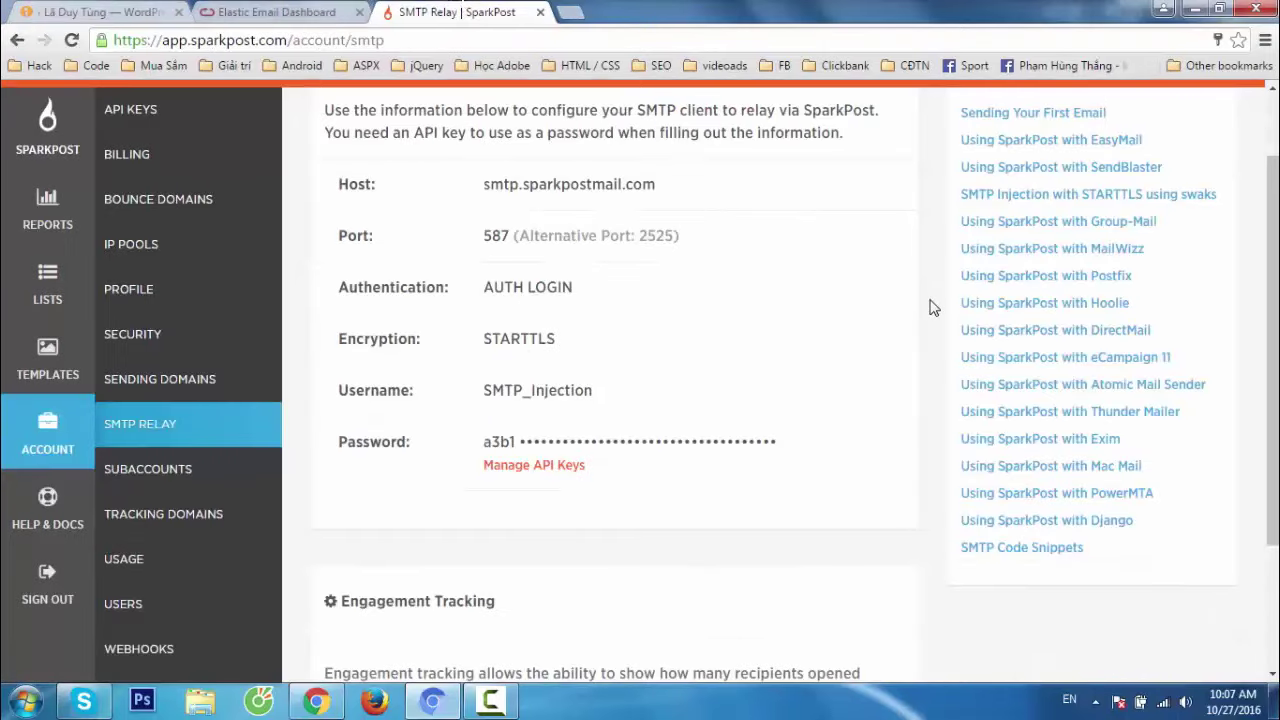
scroll(930, 307, "up", 1)
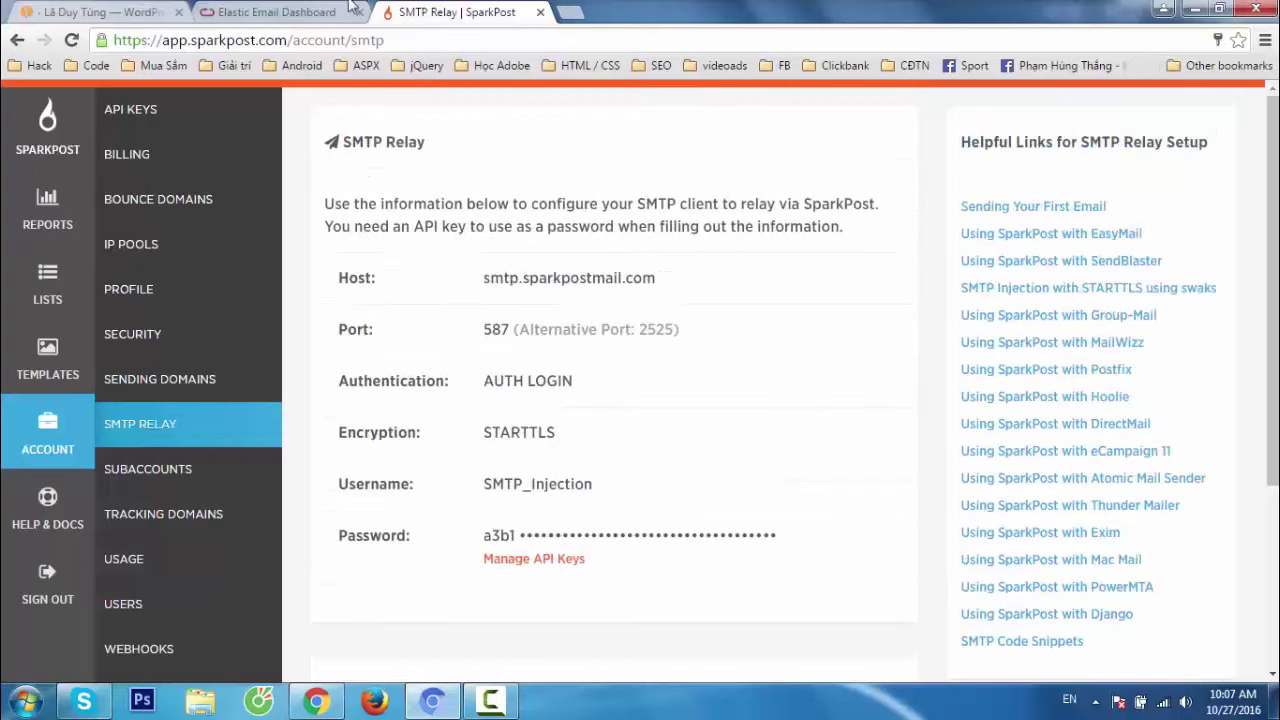